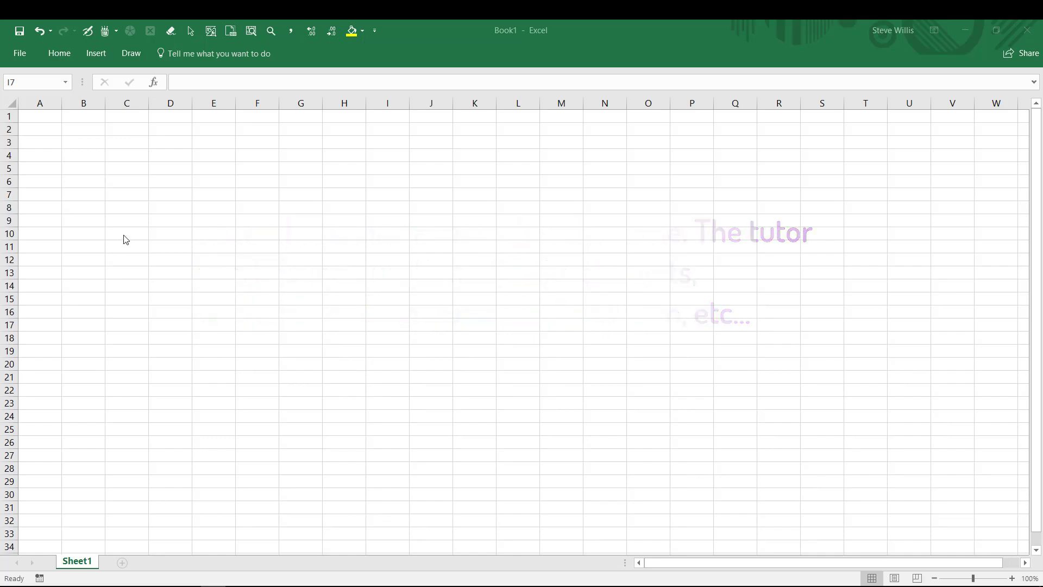
Enter the headings AqAp in cell A2 and AqAmSp in cell D2
{"action": "left_click", "coordinate": [37, 130]}
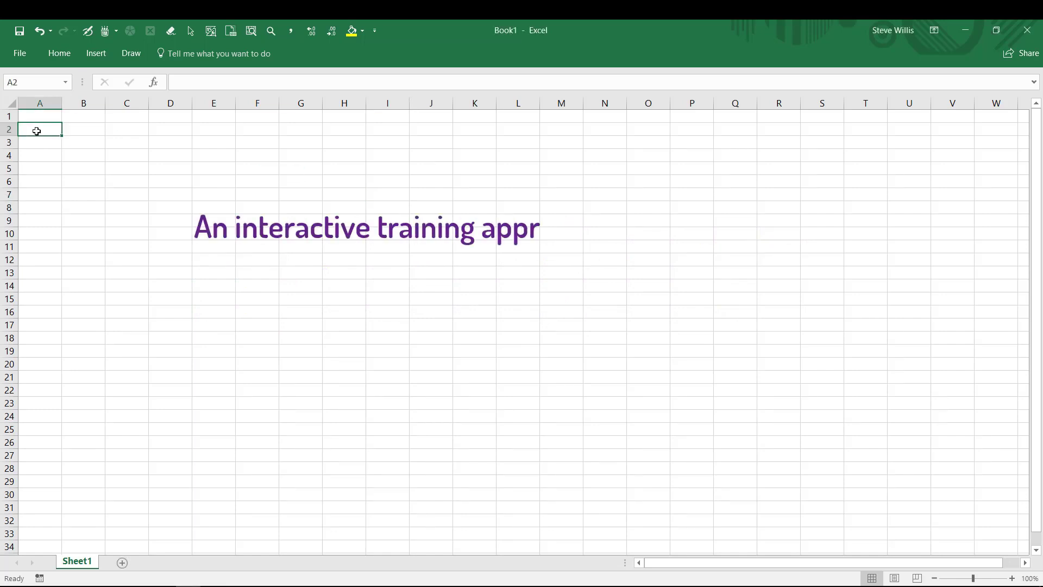
{"action": "type", "text": "AqA"}
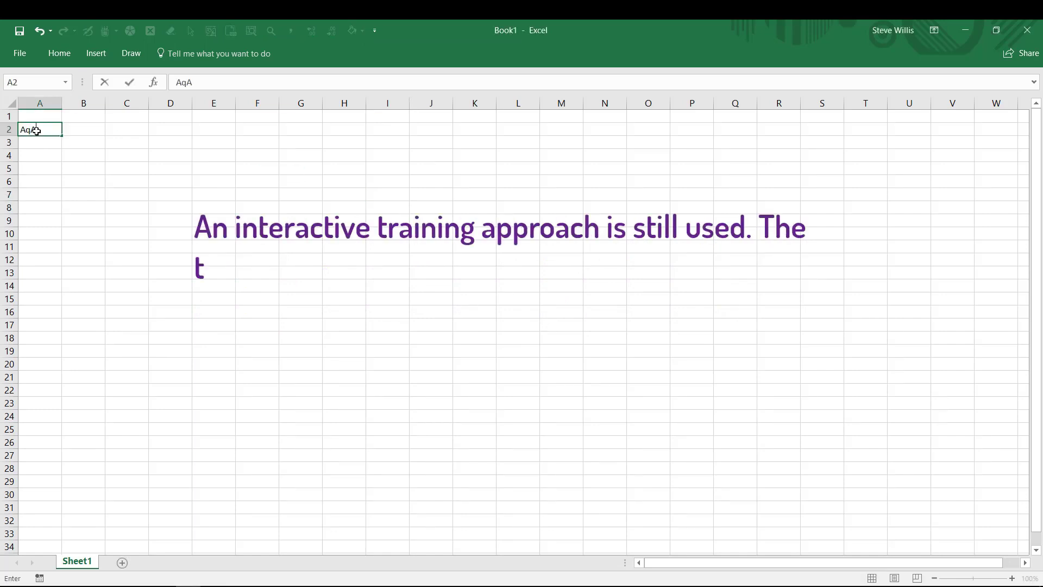
{"action": "key", "text": "Tab"}
{"action": "key", "text": "Tab"}
{"action": "key", "text": "Tab"}
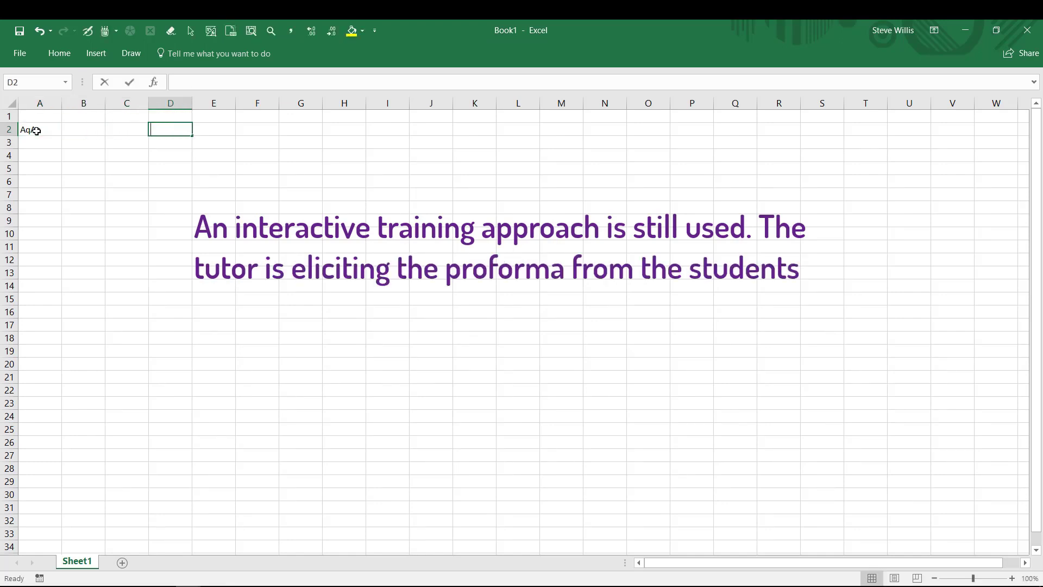
{"action": "type", "text": "AqAmSp"}
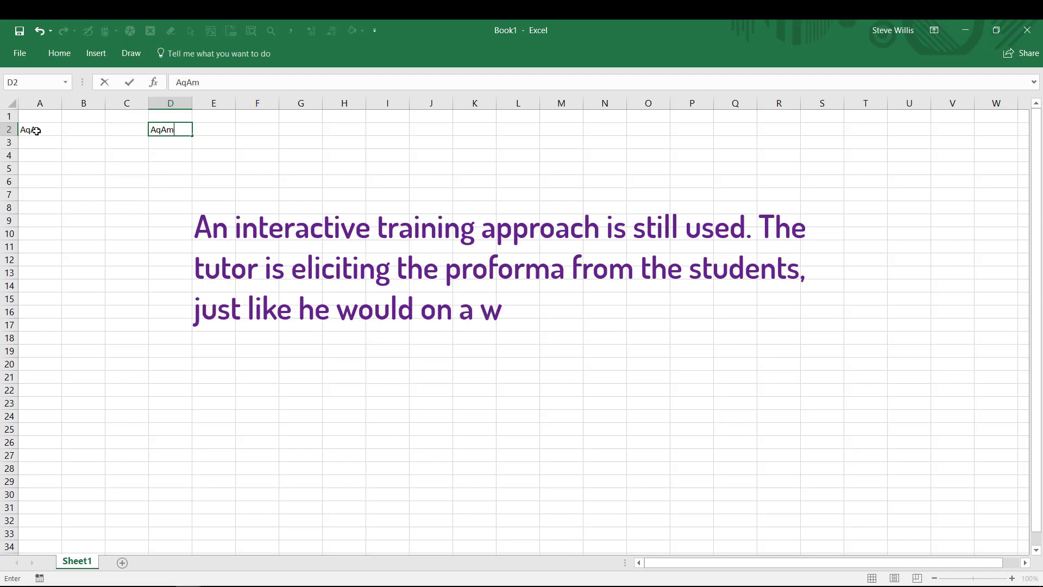
{"action": "key", "text": "Tab"}
{"action": "key", "text": "Tab"}
{"action": "key", "text": "Tab"}
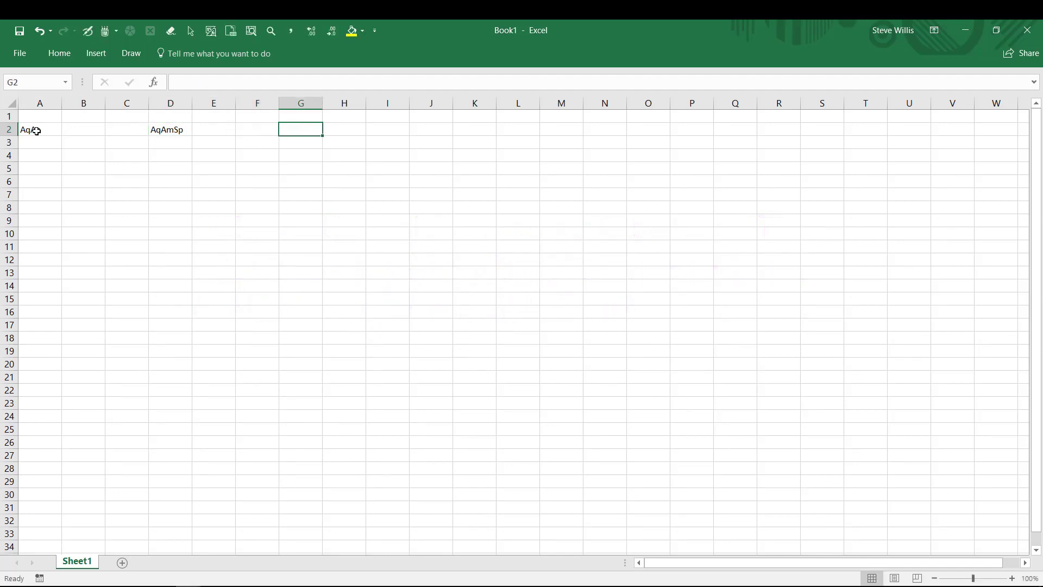
Enter the headings AqSmSP in cell G2 and SqSp in cell J2
{"action": "type", "text": "AqA"}
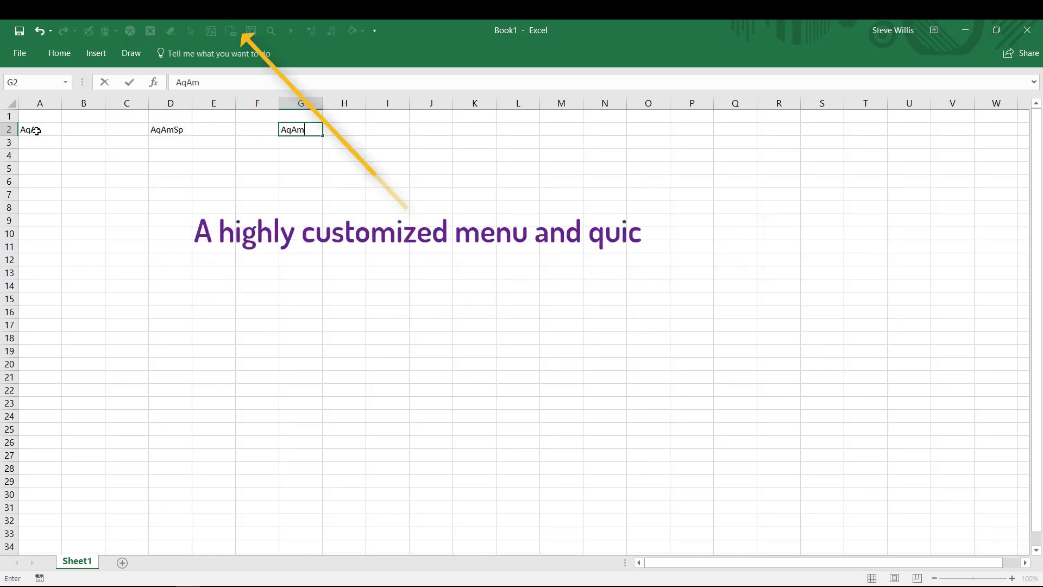
{"action": "key", "text": "BackSpace"}
{"action": "type", "text": "S"}
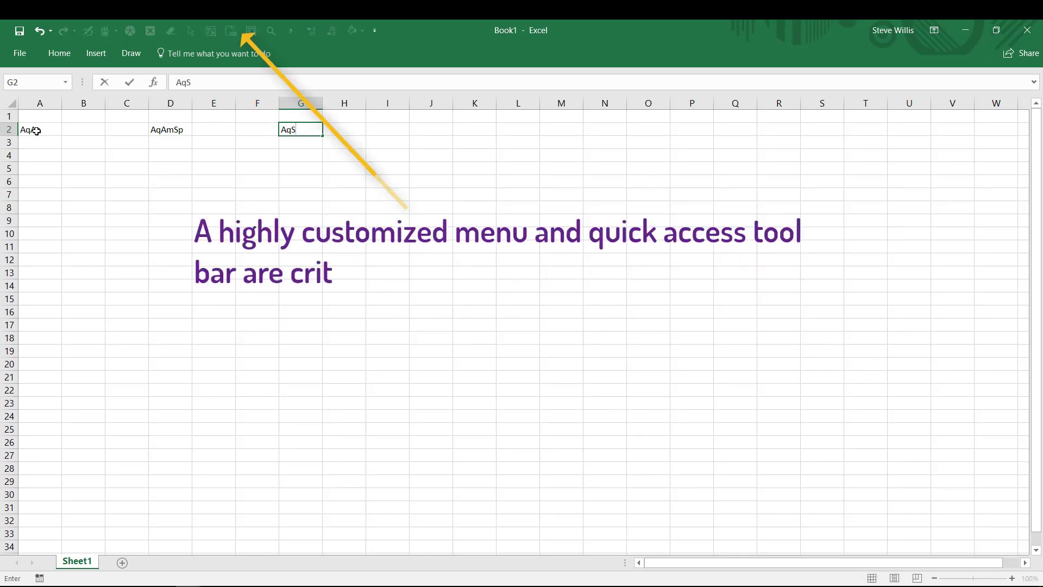
{"action": "type", "text": "mS"}
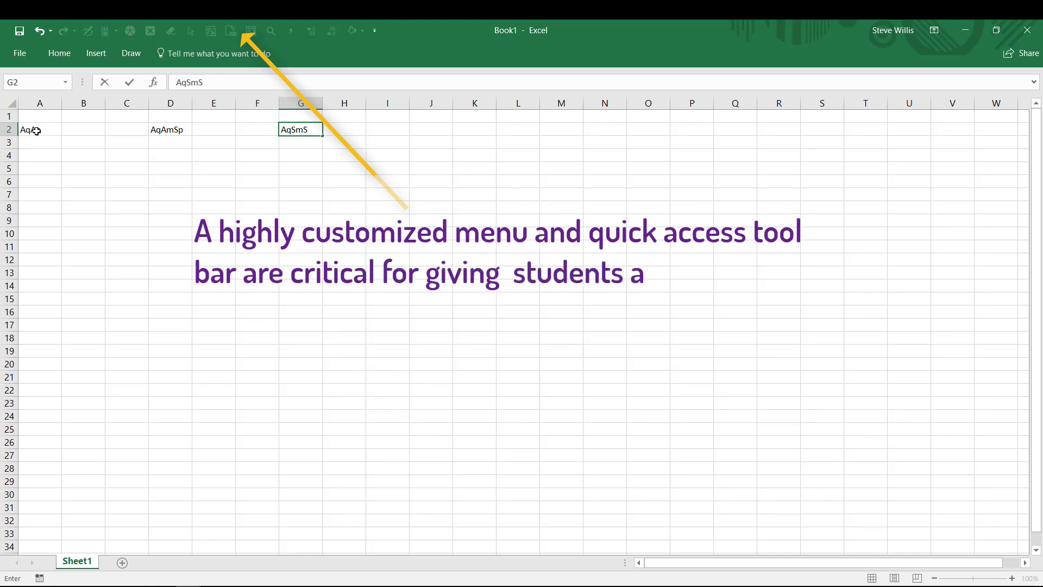
{"action": "type", "text": "P"}
{"action": "key", "text": "Tab"}
{"action": "key", "text": "Tab"}
{"action": "key", "text": "Tab"}
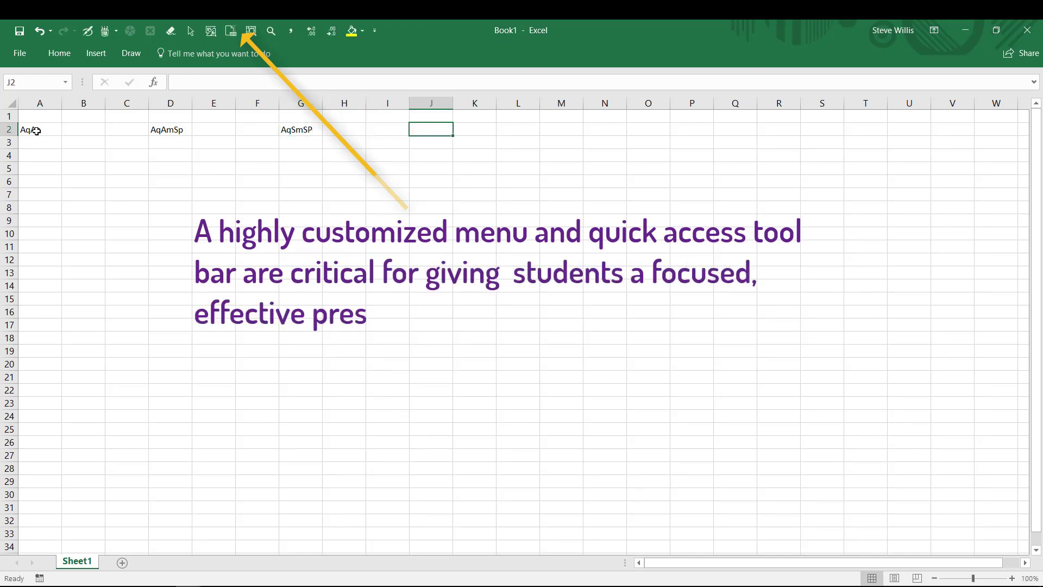
{"action": "type", "text": "Sq"}
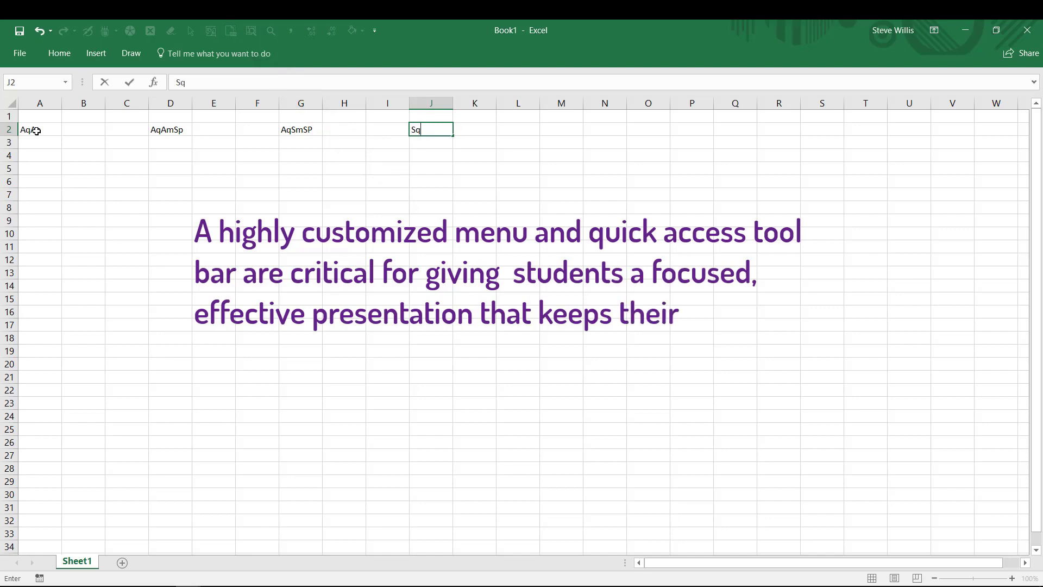
{"action": "type", "text": "Sp"}
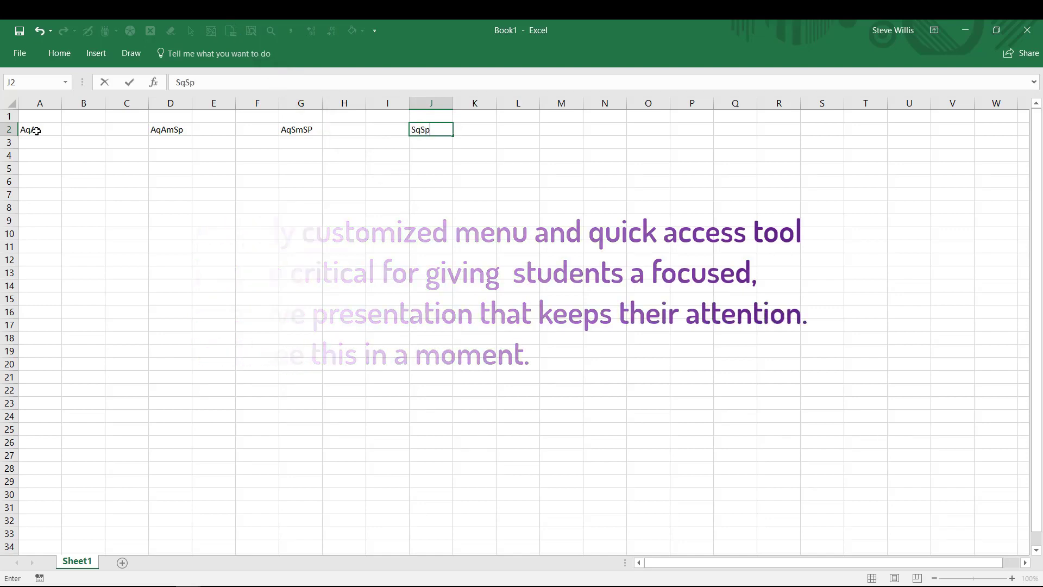
Zoom the sheet to fit the range A1:J13
{"action": "left_click", "coordinate": [31, 120]}
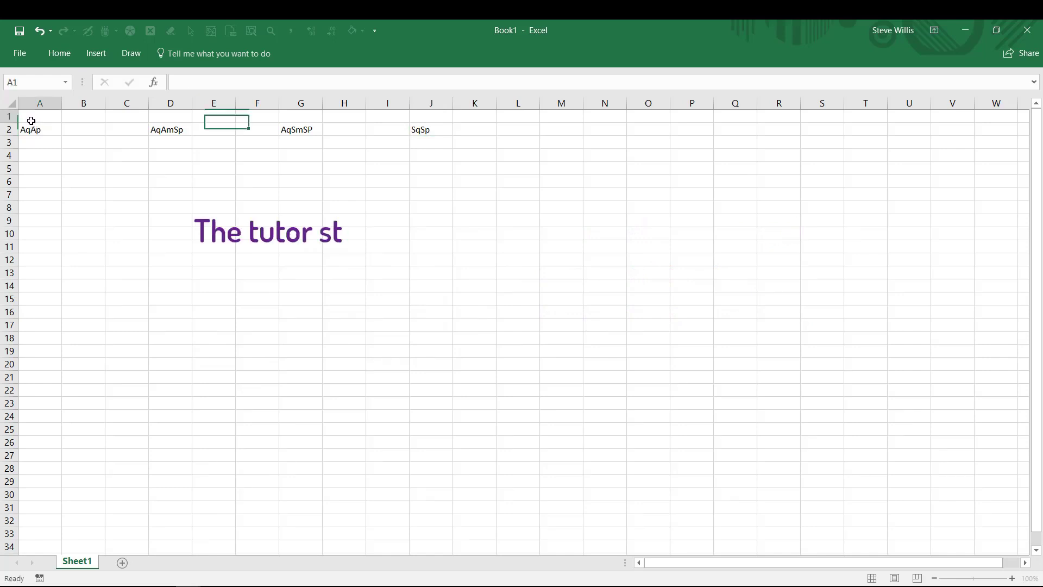
{"action": "left_click_drag", "start_coordinate": [31, 121], "coordinate": [447, 274]}
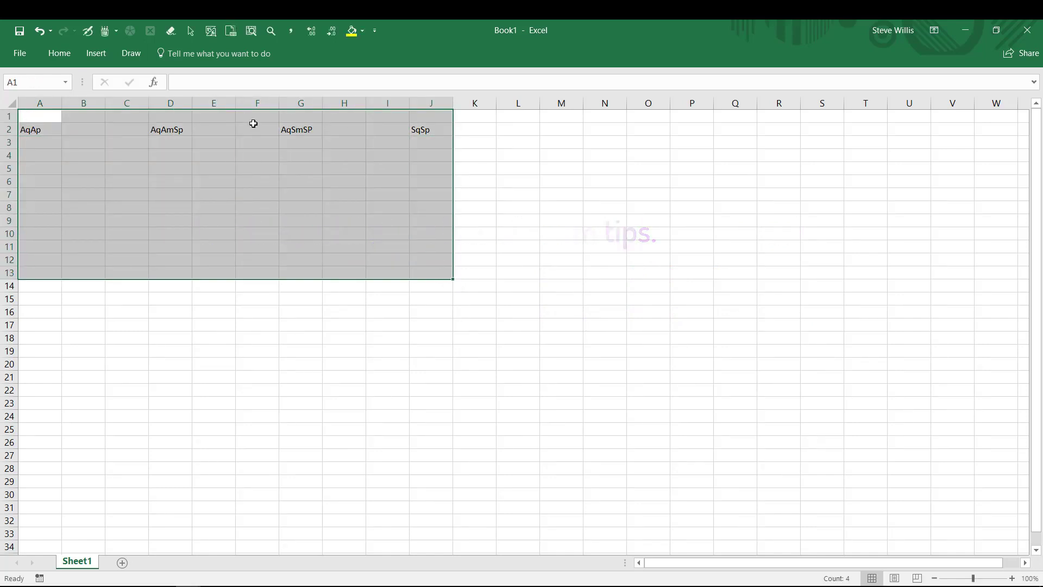
{"action": "left_click", "coordinate": [248, 33]}
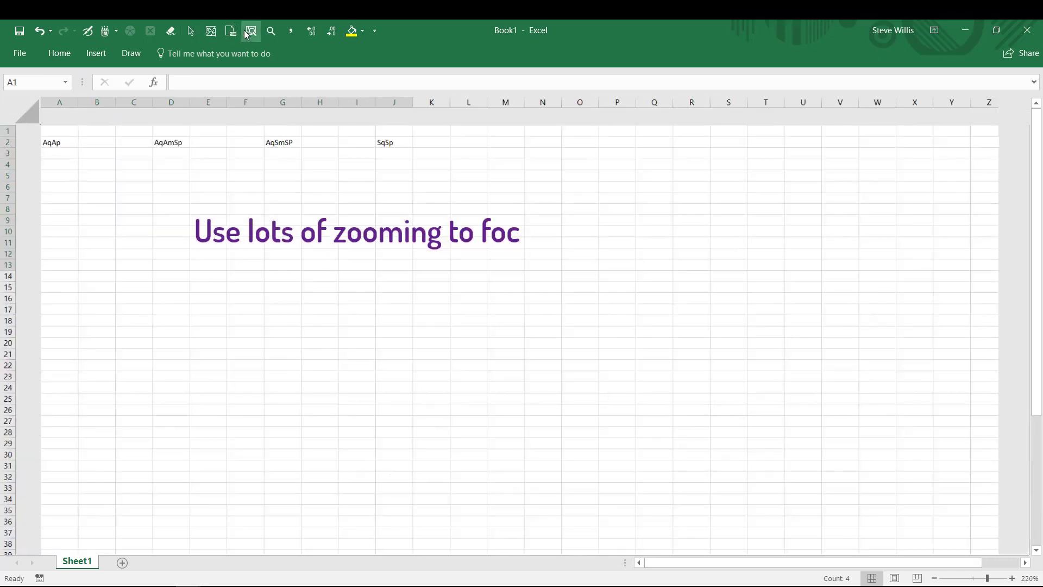
{"action": "left_click", "coordinate": [368, 309]}
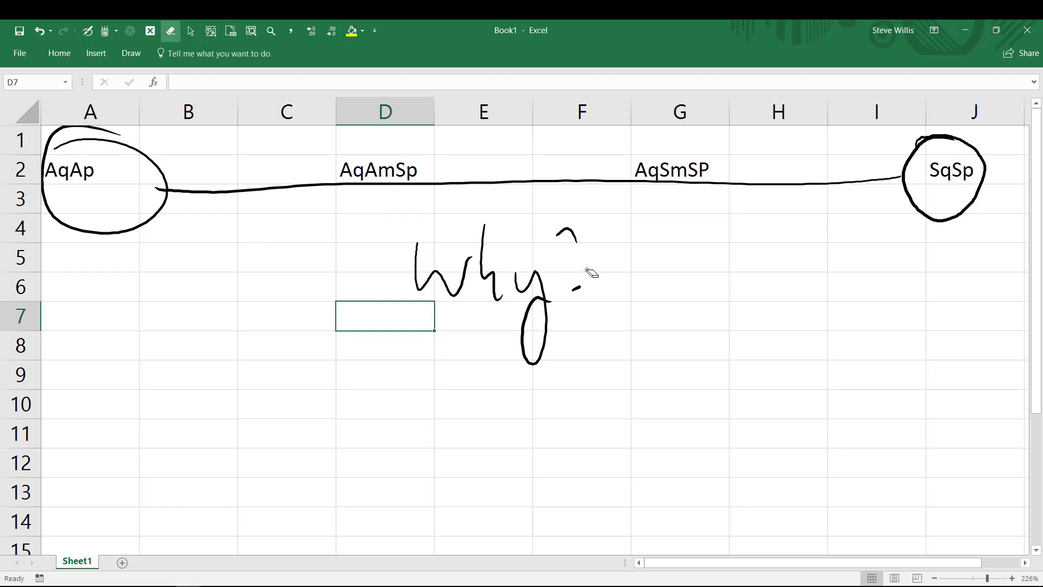
Erase the handwritten "Why?", the connecting line and the circles around AqAp and SqSp, and stop inking
{"action": "mouse_move", "coordinate": [552, 346]}
{"action": "left_mouse_down"}
{"action": "mouse_move", "coordinate": [426, 375]}
{"action": "mouse_move", "coordinate": [285, 245]}
{"action": "left_mouse_up"}
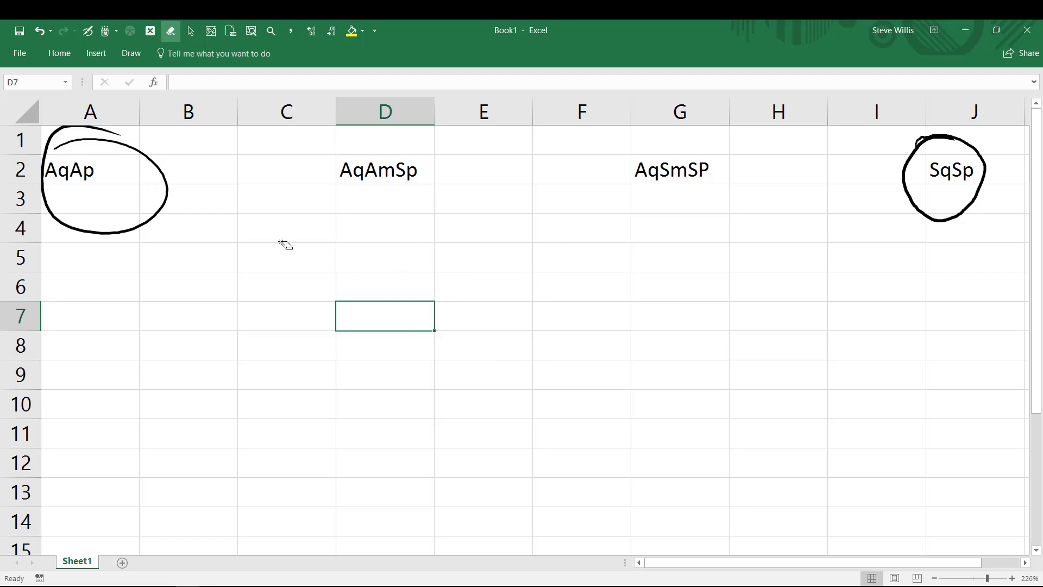
{"action": "left_click", "coordinate": [161, 232]}
{"action": "left_click_drag", "start_coordinate": [886, 187], "coordinate": [875, 232]}
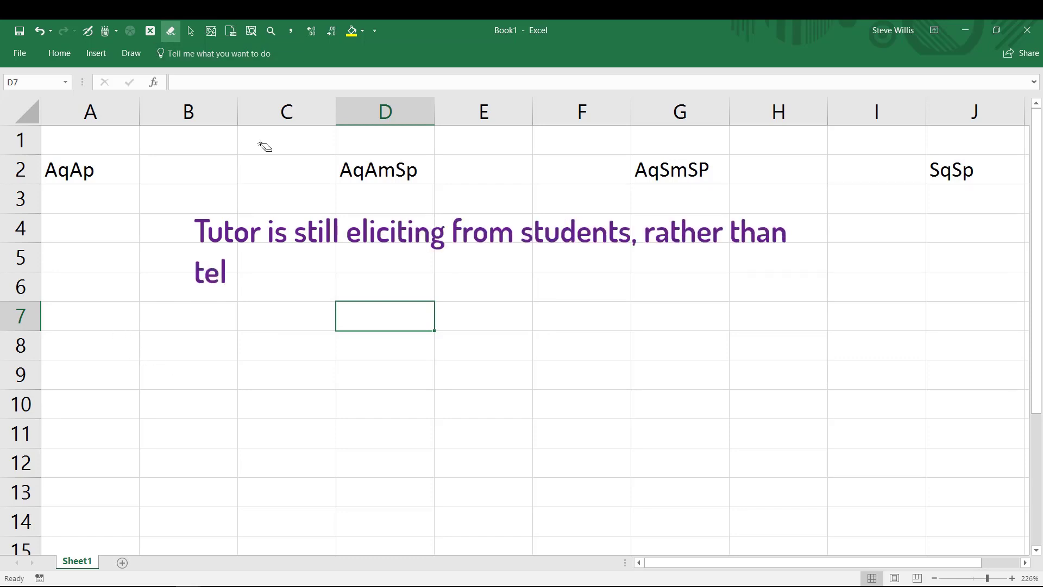
{"action": "left_click", "coordinate": [150, 31]}
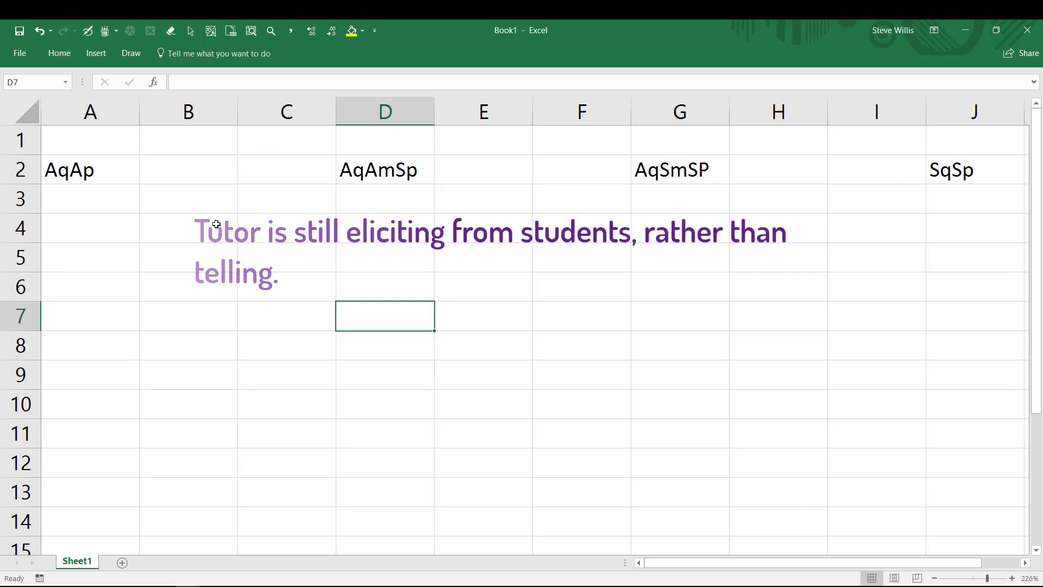
Enter the variance labels Price in cell B10, Mix in cell E10 and Yield in cell H10
{"action": "left_click", "coordinate": [165, 412]}
{"action": "type", "text": "Price"}
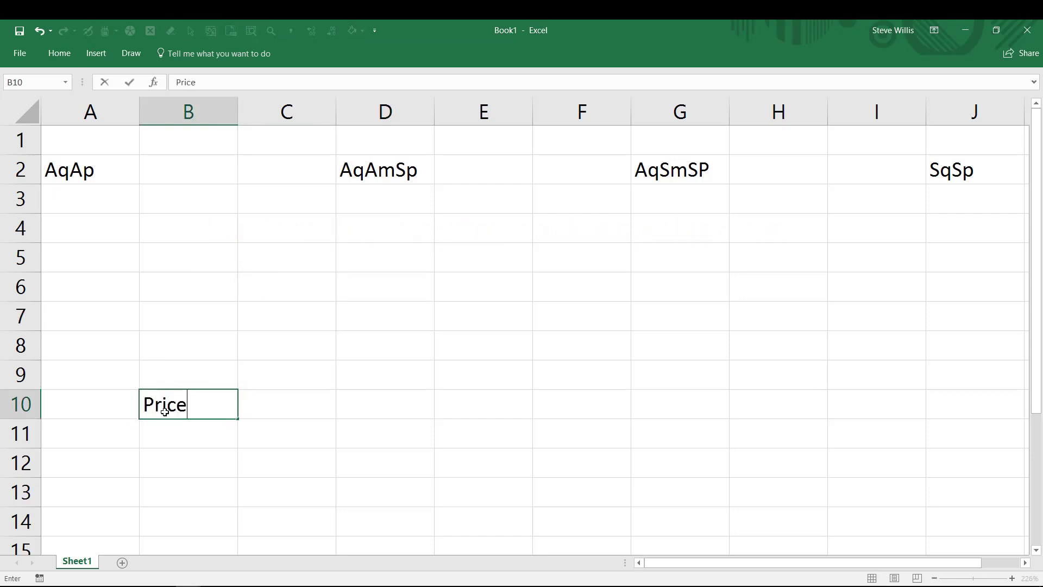
{"action": "key", "text": "Tab"}
{"action": "key", "text": "Tab"}
{"action": "key", "text": "Tab"}
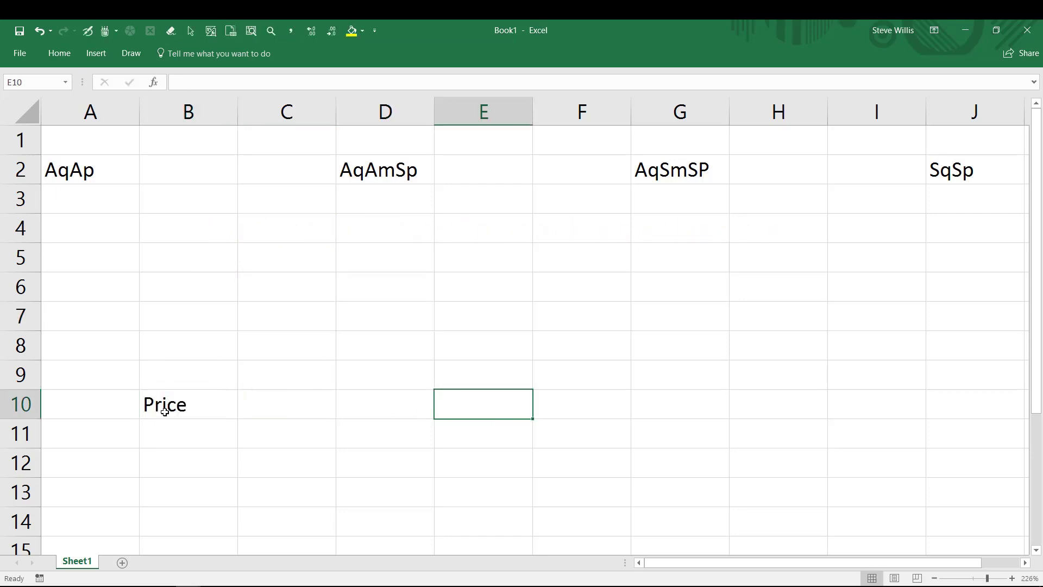
{"action": "type", "text": "Mix"}
{"action": "key", "text": "Tab"}
{"action": "key", "text": "Tab"}
{"action": "key", "text": "Tab"}
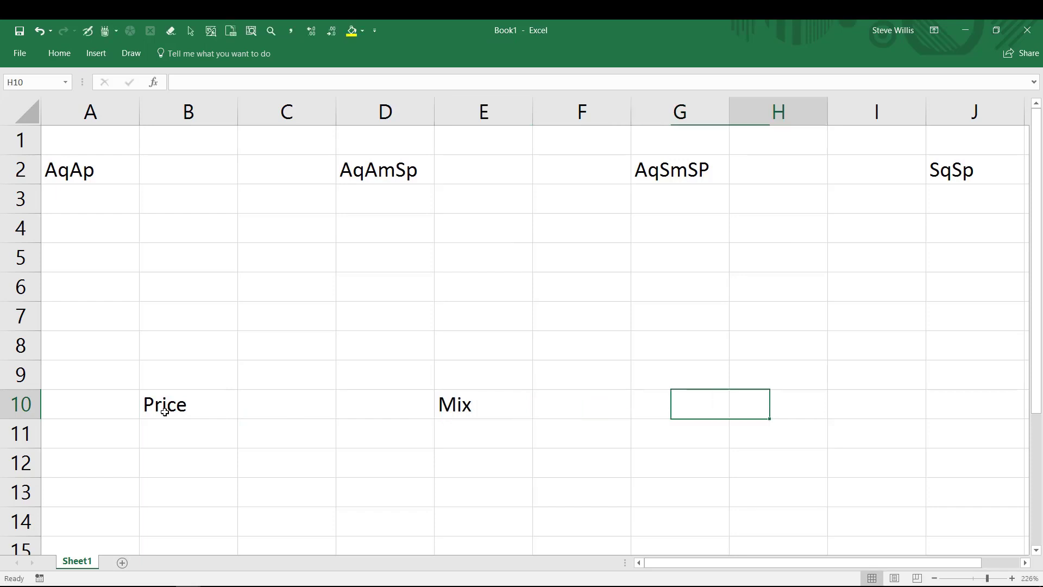
{"action": "type", "text": "Yield"}
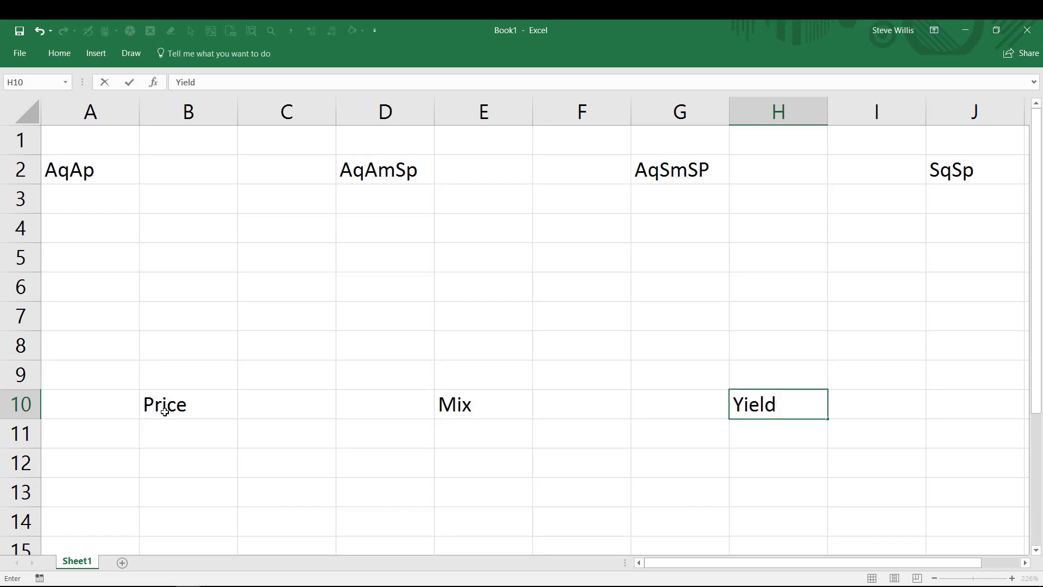
Correct the heading in cell G2 to AqSmSp and enter 20978 under the AqAp heading in cell A3
{"action": "left_click", "coordinate": [722, 169]}
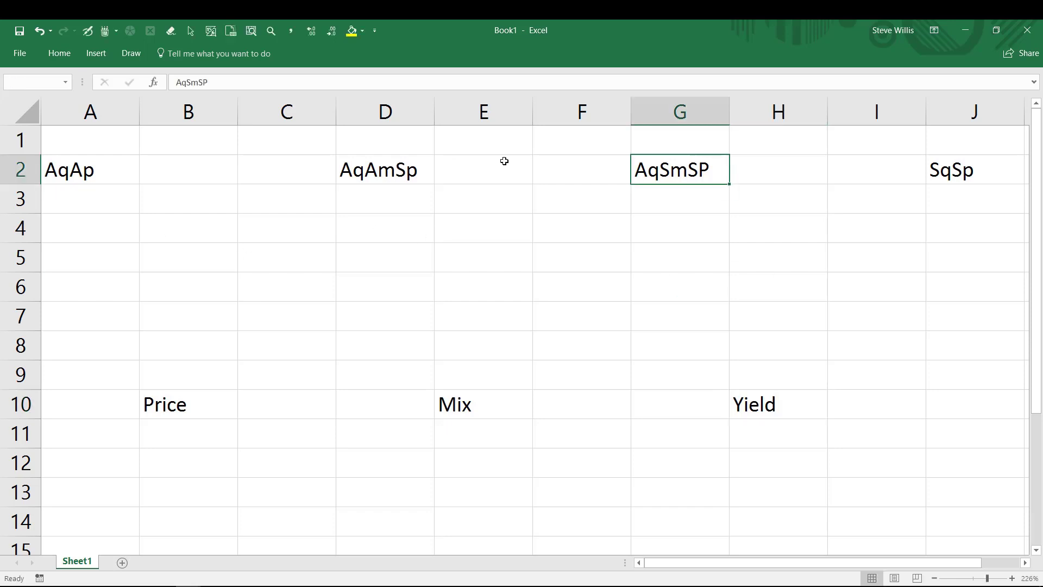
{"action": "left_click", "coordinate": [308, 87]}
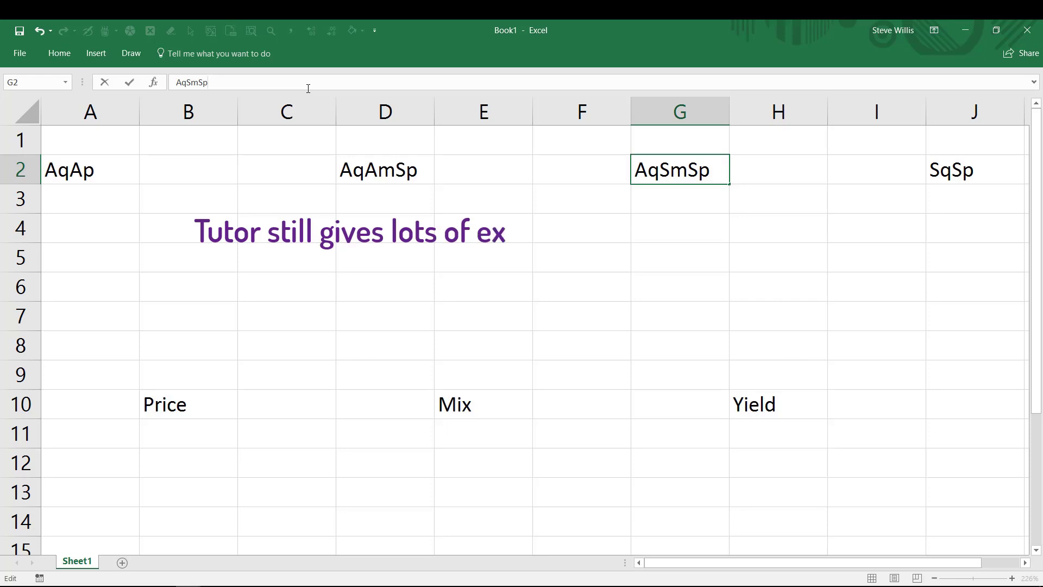
{"action": "left_click", "coordinate": [77, 199]}
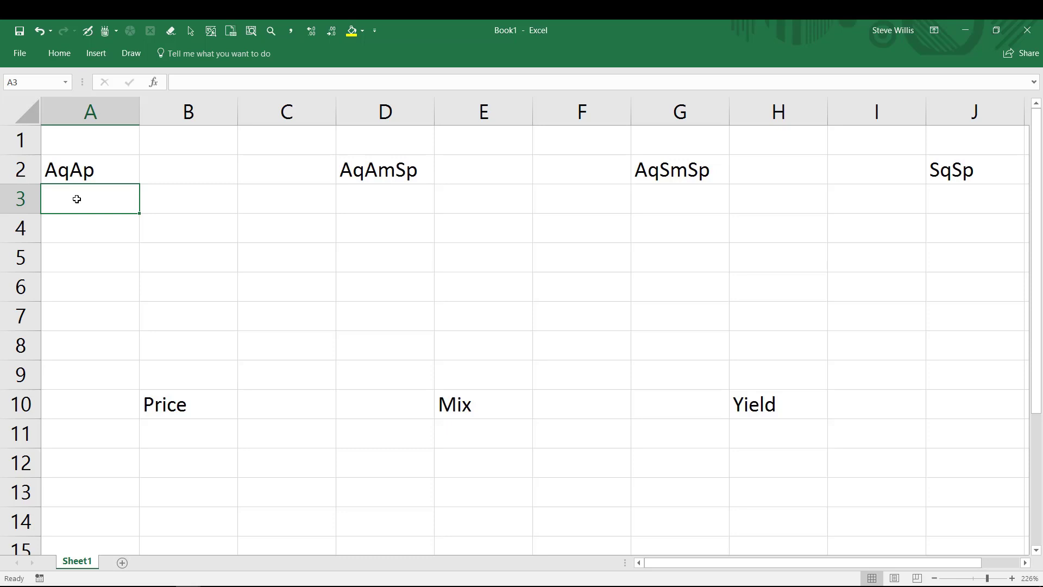
{"action": "type", "text": "20978"}
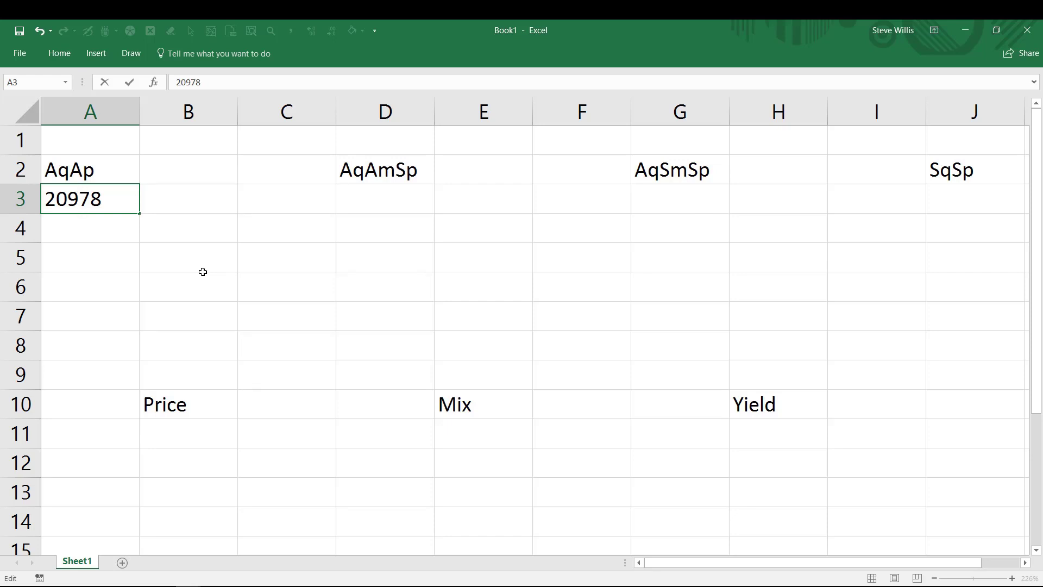
Enter =60000 in cell J3 under the SqSp heading
{"action": "left_click", "coordinate": [959, 209]}
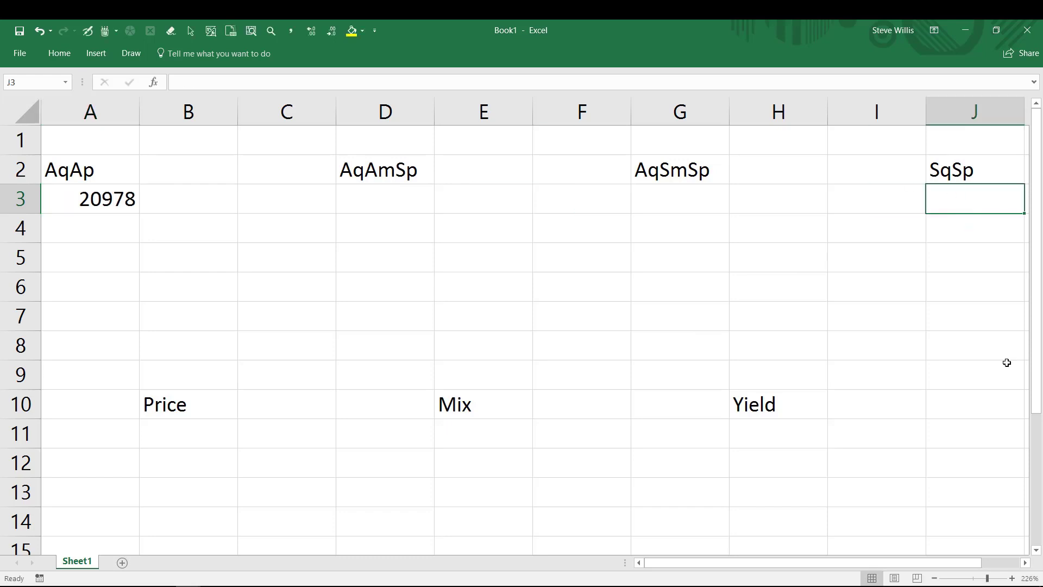
{"action": "left_click", "coordinate": [1026, 563]}
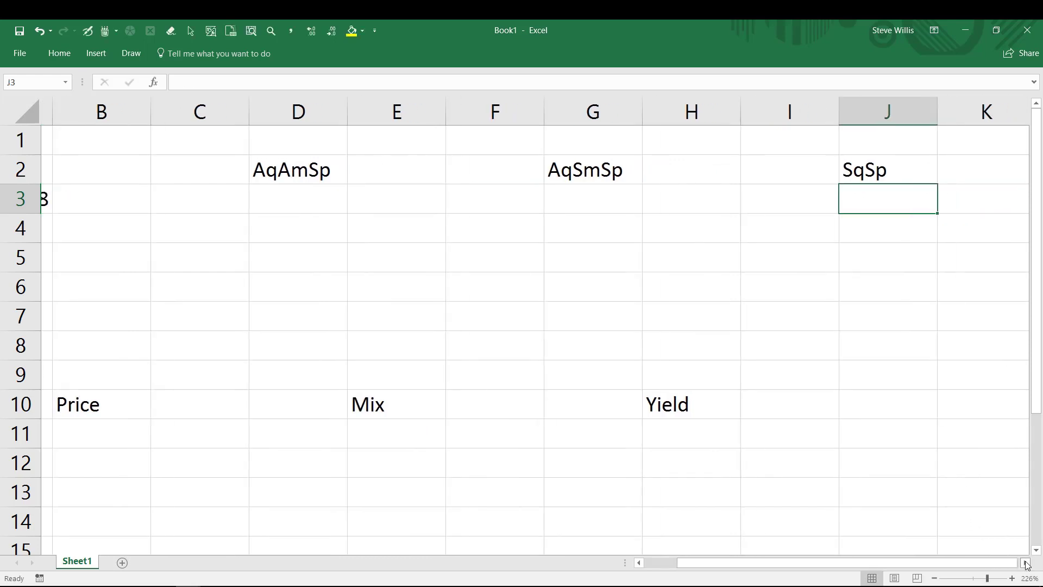
{"action": "left_click", "coordinate": [1026, 563]}
{"action": "left_click", "coordinate": [1026, 563]}
{"action": "left_click", "coordinate": [1026, 563]}
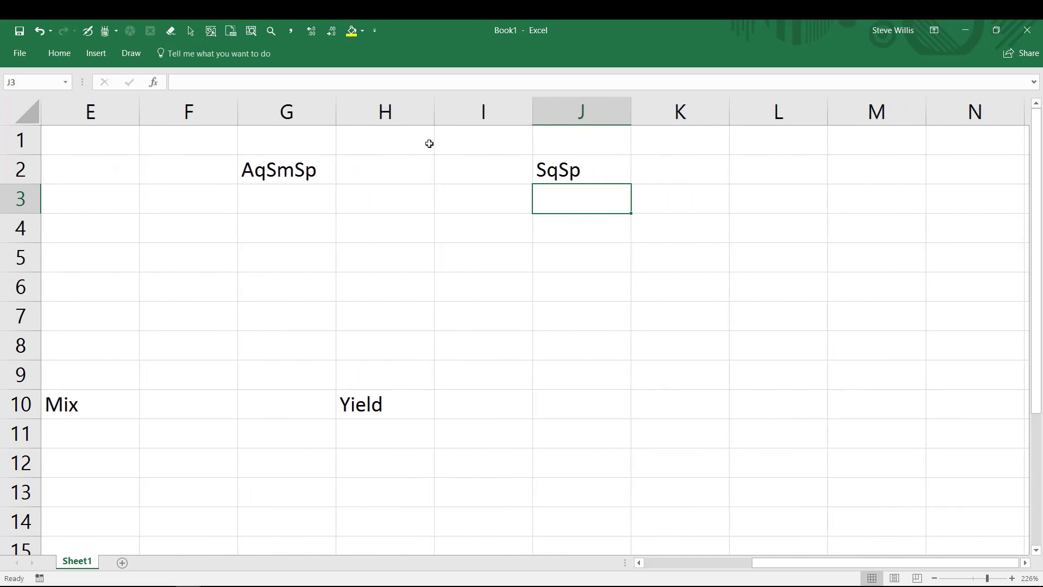
{"action": "left_click_drag", "start_coordinate": [401, 143], "coordinate": [745, 390]}
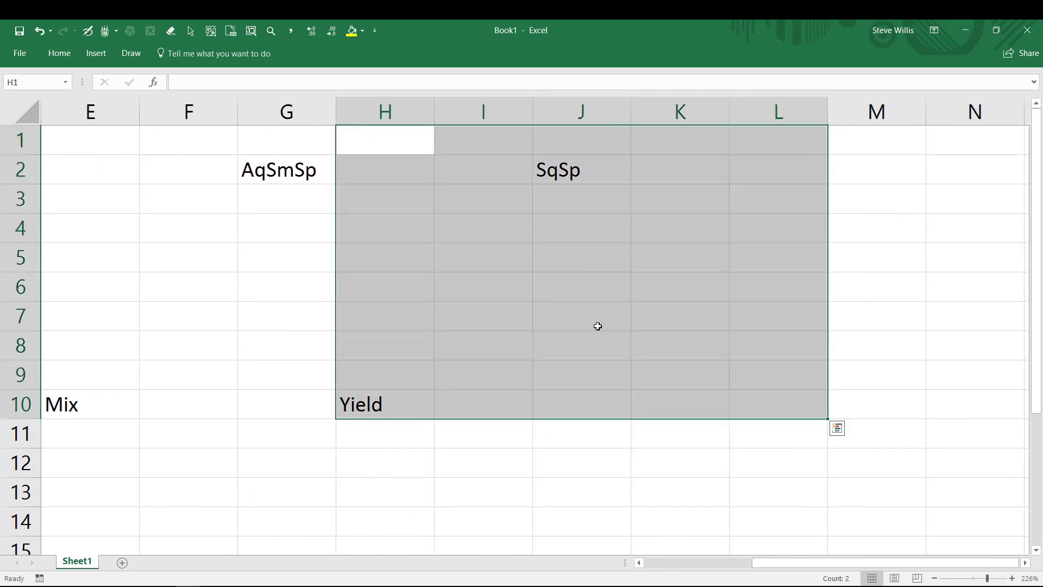
{"action": "left_click", "coordinate": [250, 32]}
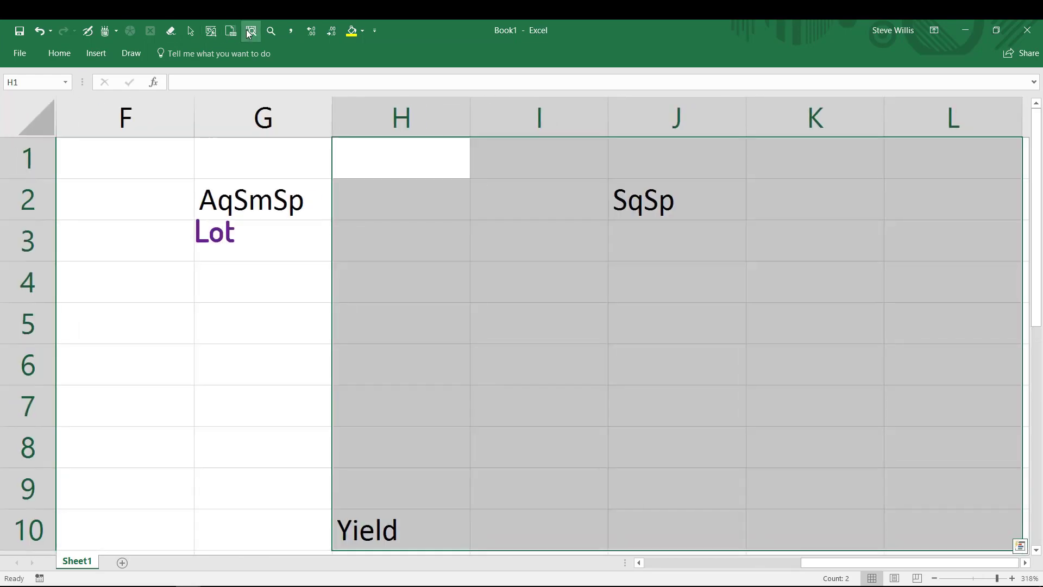
{"action": "double_click", "coordinate": [663, 250]}
{"action": "type", "text": "="}
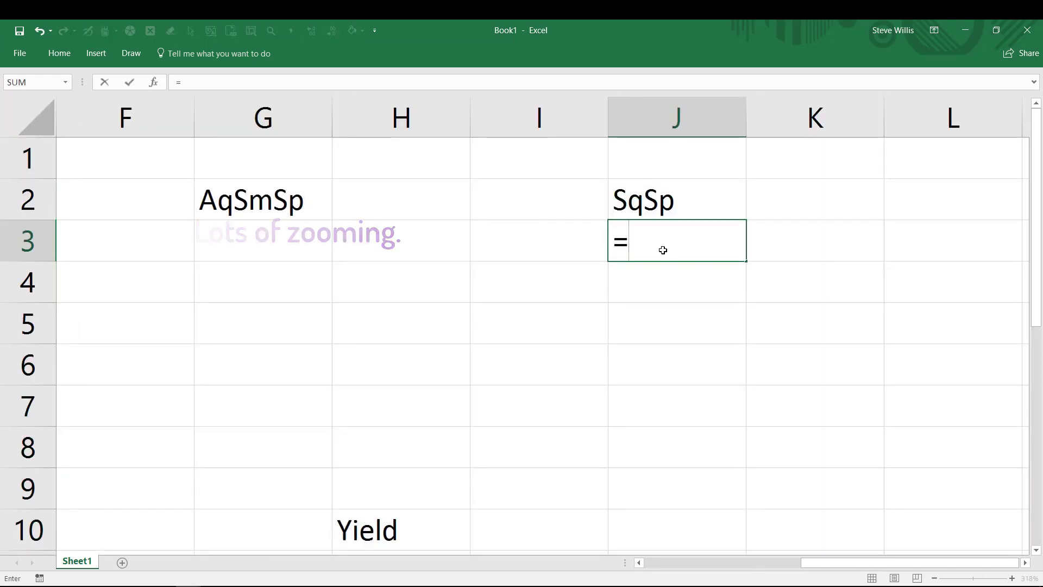
{"action": "type", "text": "60000"}
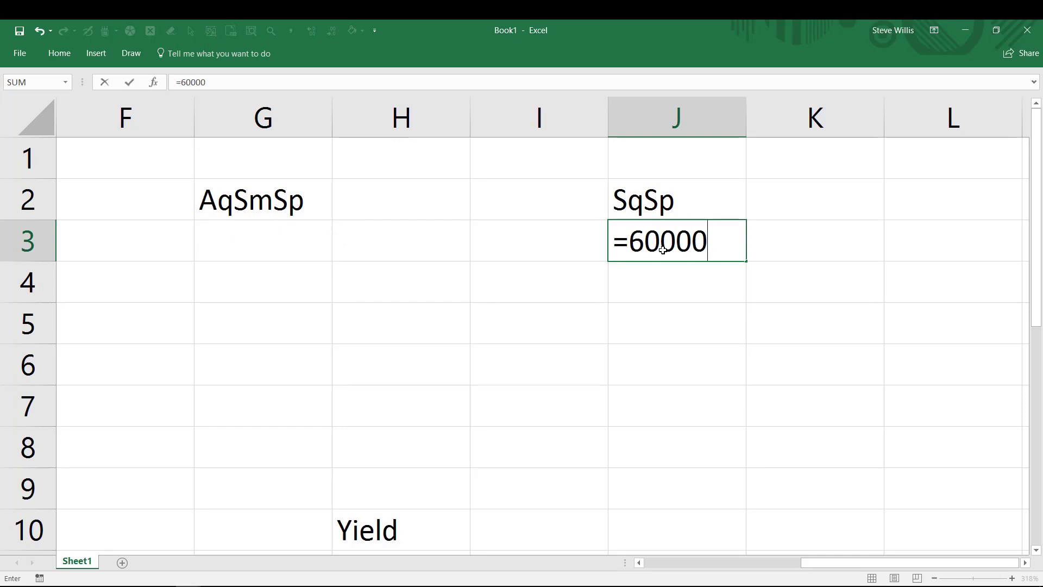
Extend the heading in cell J2 to SqSp W1
{"action": "left_click", "coordinate": [671, 199]}
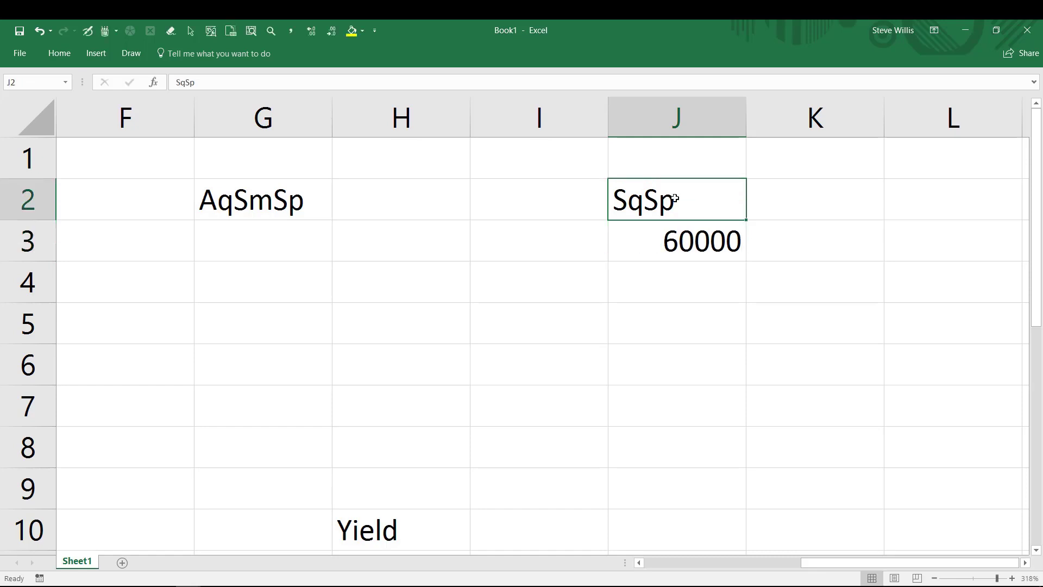
{"action": "left_click", "coordinate": [379, 78]}
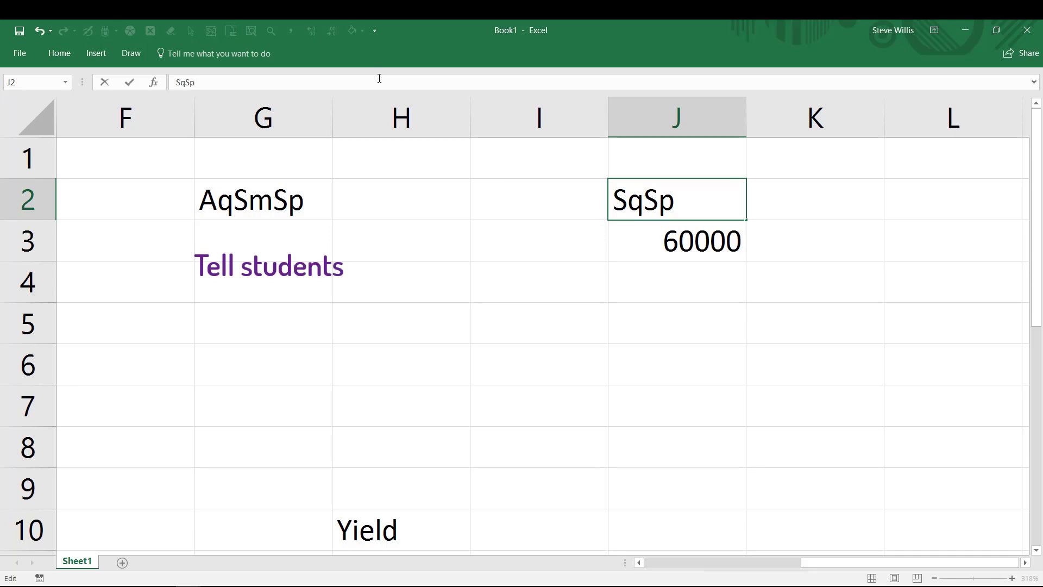
{"action": "type", "text": "W1"}
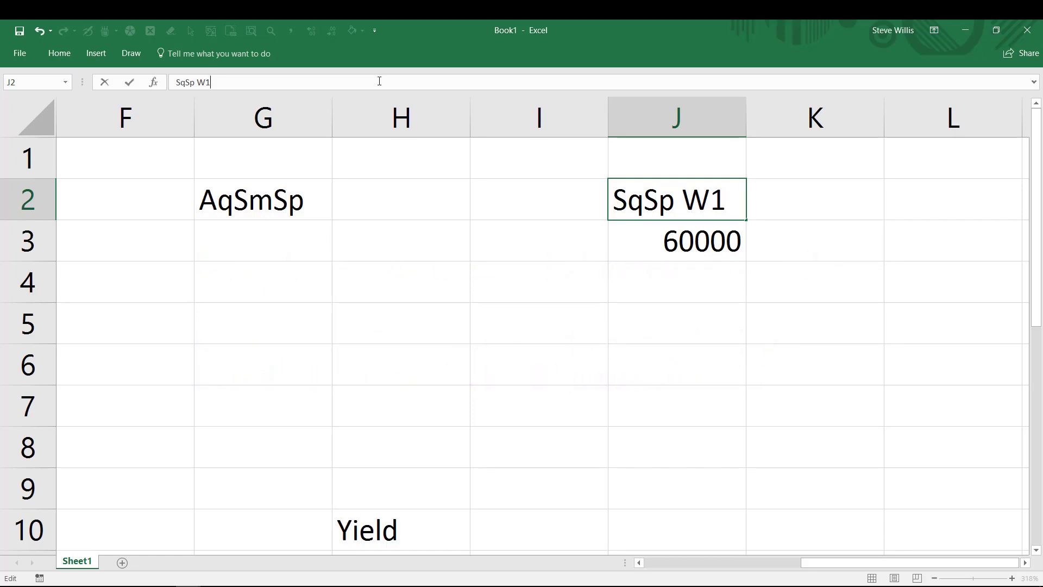
Enter the workings label W1 Standard Cost/Unit in cell J7
{"action": "left_click", "coordinate": [692, 401]}
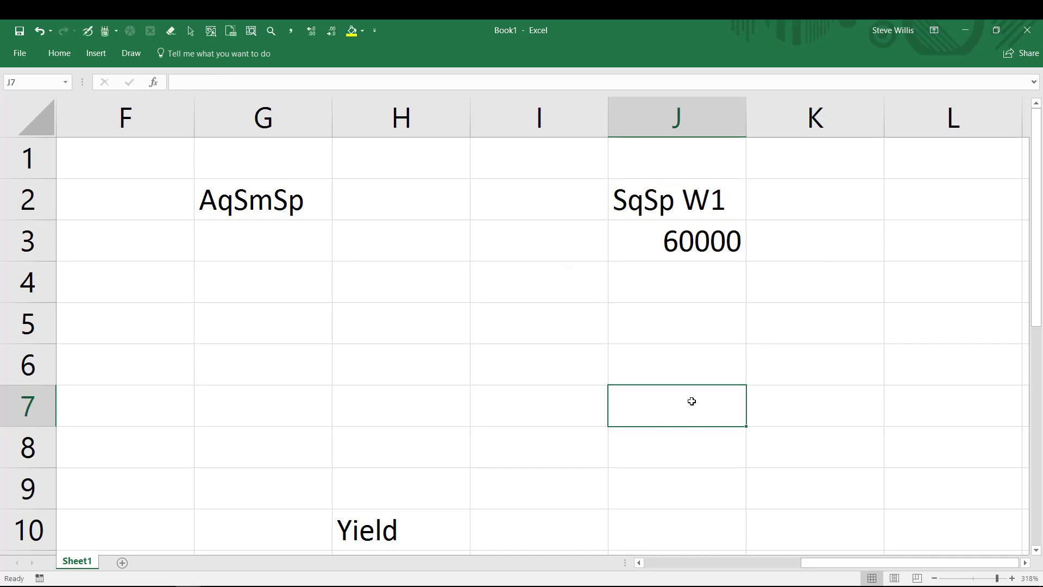
{"action": "type", "text": "w"}
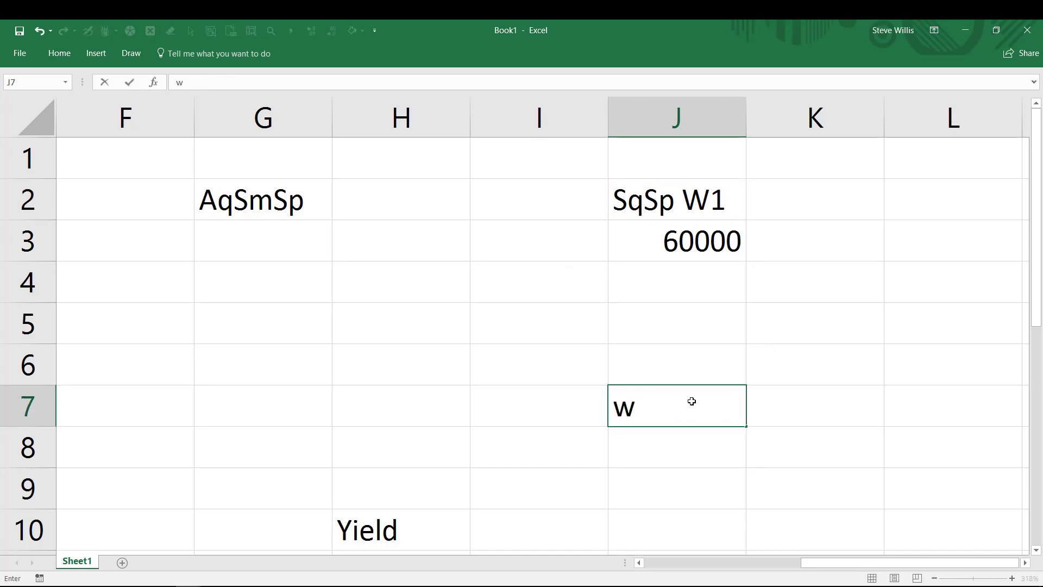
{"action": "type", "text": "1"}
{"action": "key", "text": "BackSpace"}
{"action": "key", "text": "BackSpace"}
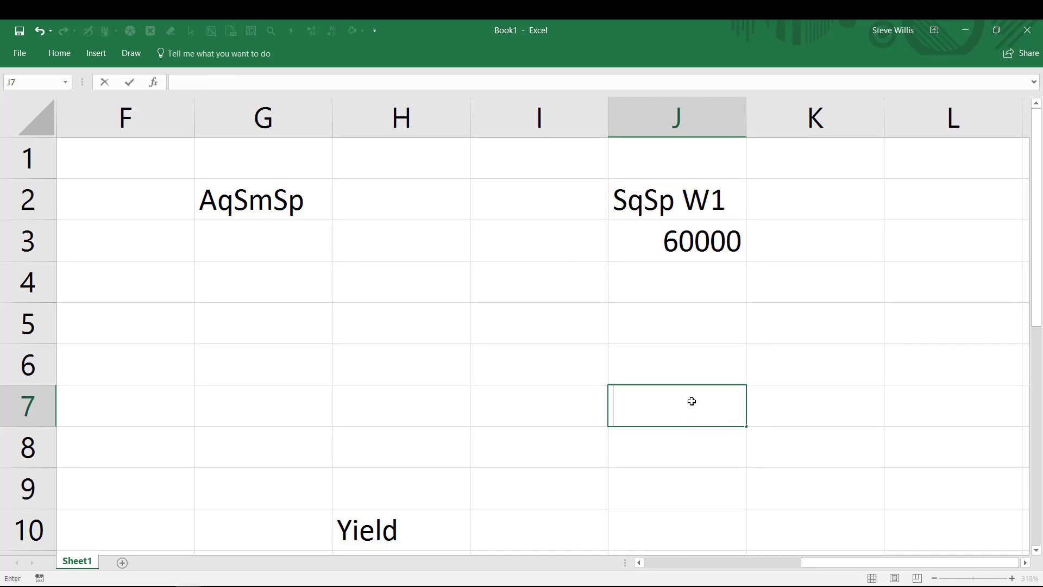
{"action": "type", "text": "W1 Sta"}
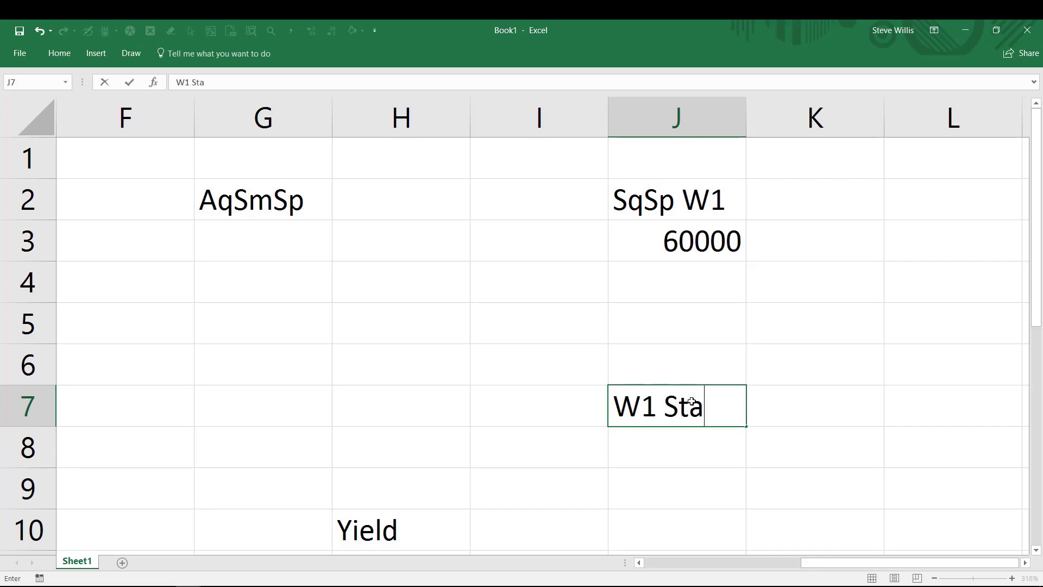
{"action": "type", "text": "ndard cost"}
{"action": "key", "text": "BackSpace"}
{"action": "key", "text": "BackSpace"}
{"action": "key", "text": "BackSpace"}
{"action": "key", "text": "BackSpace"}
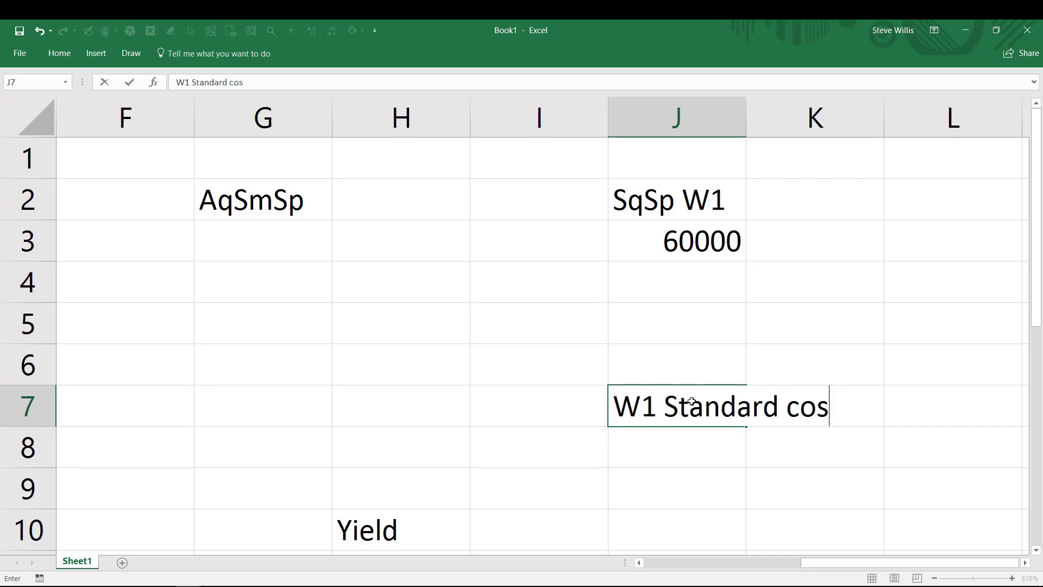
{"action": "type", "text": "c"}
{"action": "key", "text": "BackSpace"}
{"action": "type", "text": "Cost"}
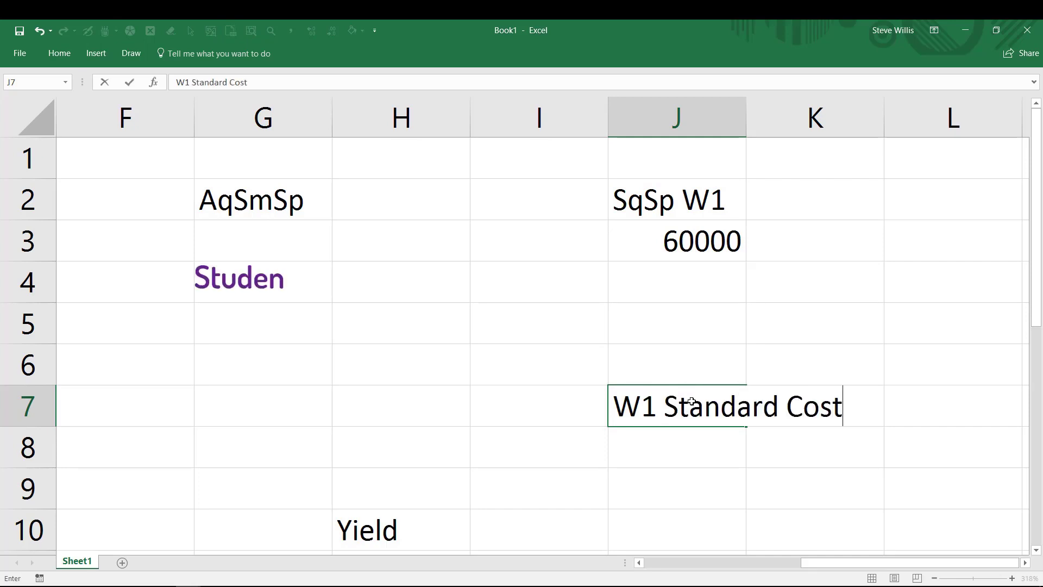
{"action": "type", "text": "/Unit"}
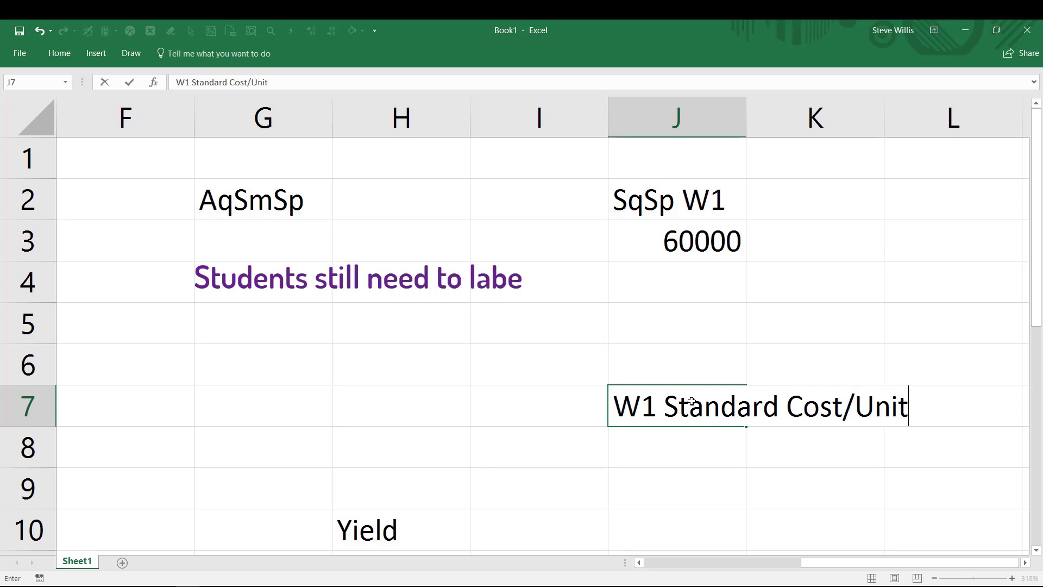
{"action": "key", "text": "Return"}
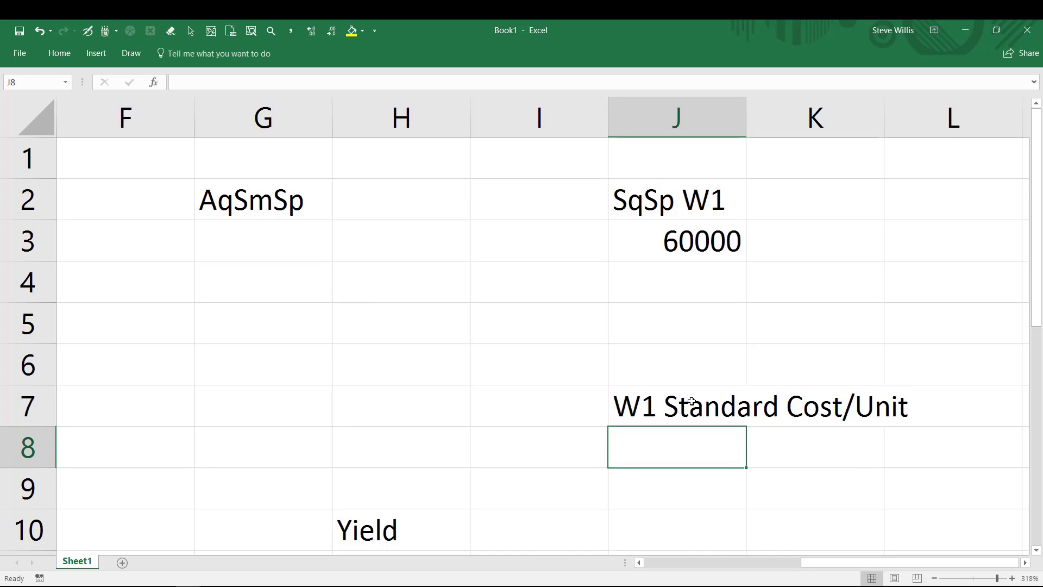
Enter the standard cost per unit formula =(.12+.70+1.7+.5)*.1 in cell J8
{"action": "type", "text": "="}
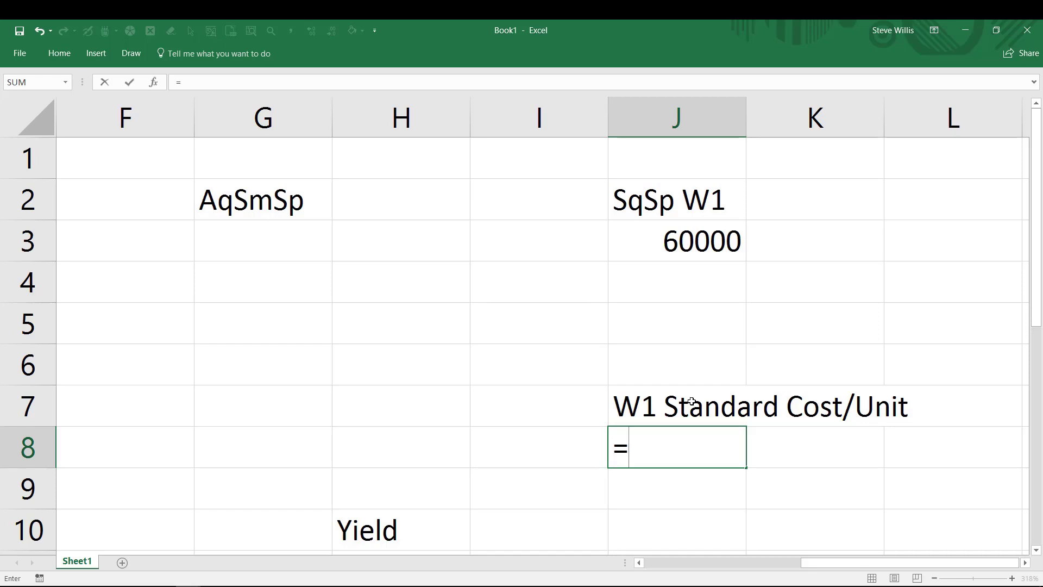
{"action": "type", "text": ".12+.70"}
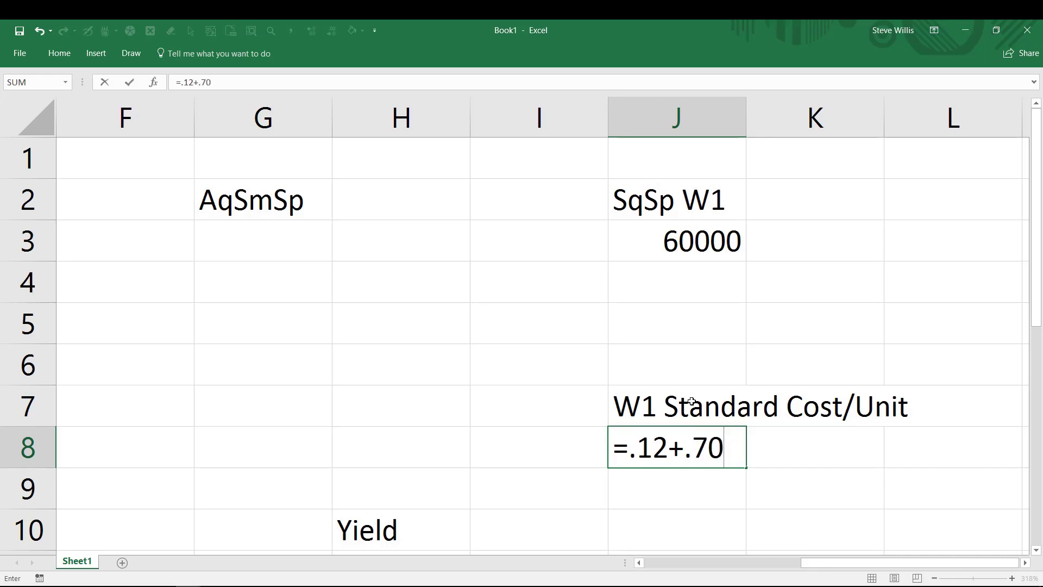
{"action": "type", "text": "+1.7+"}
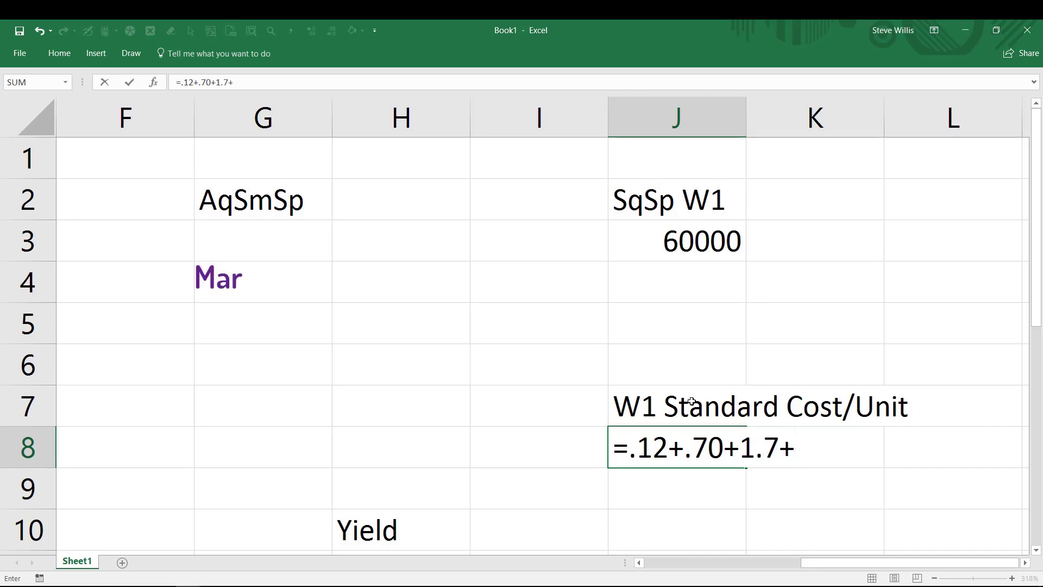
{"action": "type", "text": ".5"}
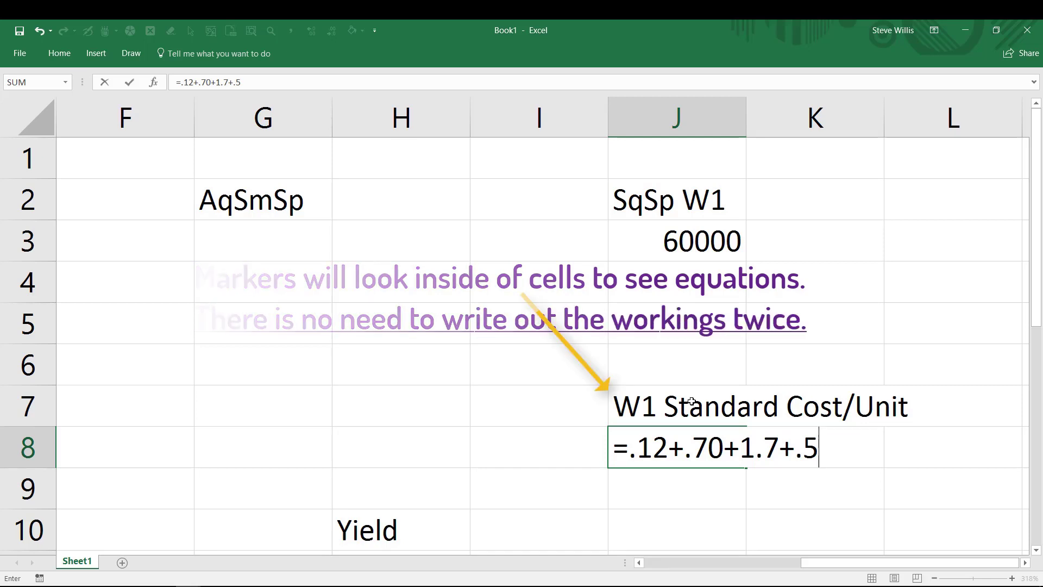
{"action": "type", "text": ")"}
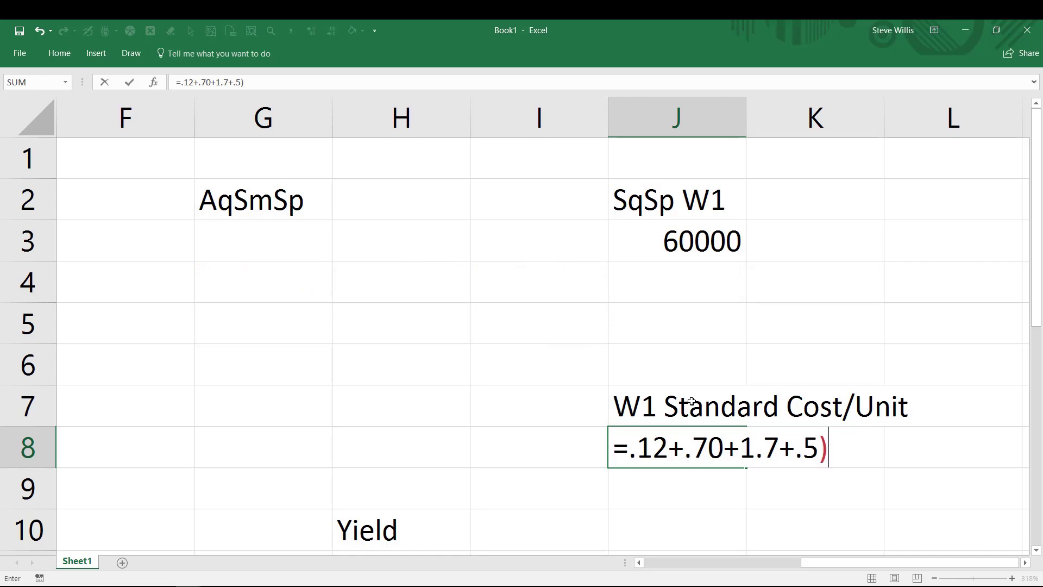
{"action": "left_click", "coordinate": [632, 454]}
{"action": "type", "text": "("}
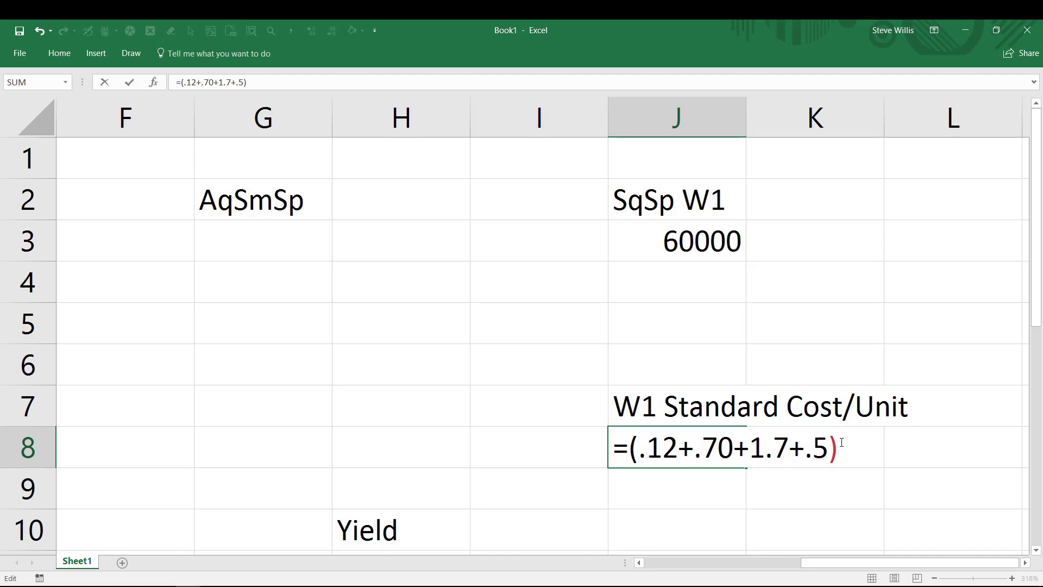
{"action": "type", "text": "*.1"}
{"action": "key", "text": "Return"}
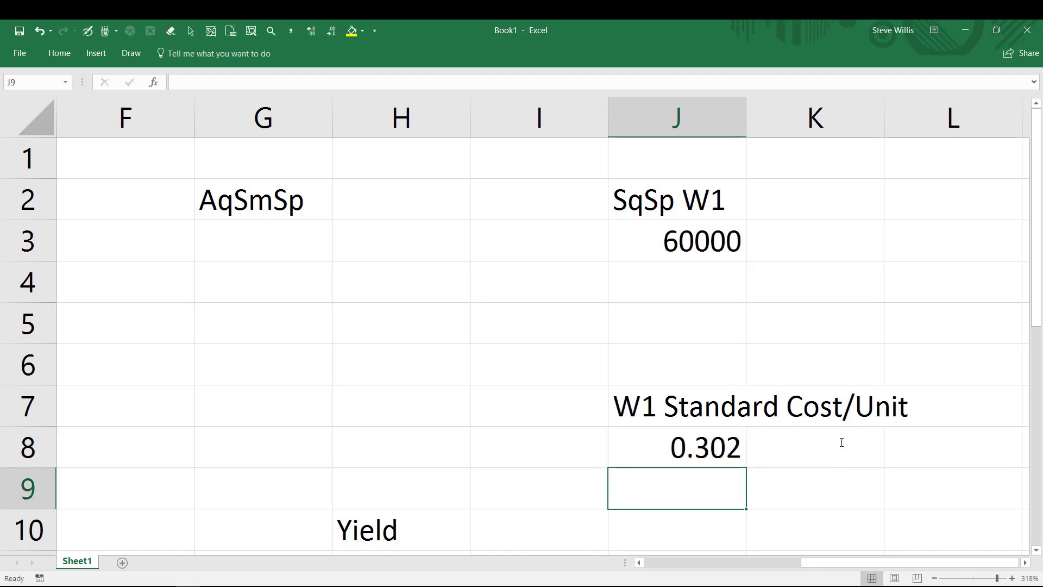
Change the formula in cell J3 under the SqSp W1 heading to =60000*J8
{"action": "left_click", "coordinate": [701, 256]}
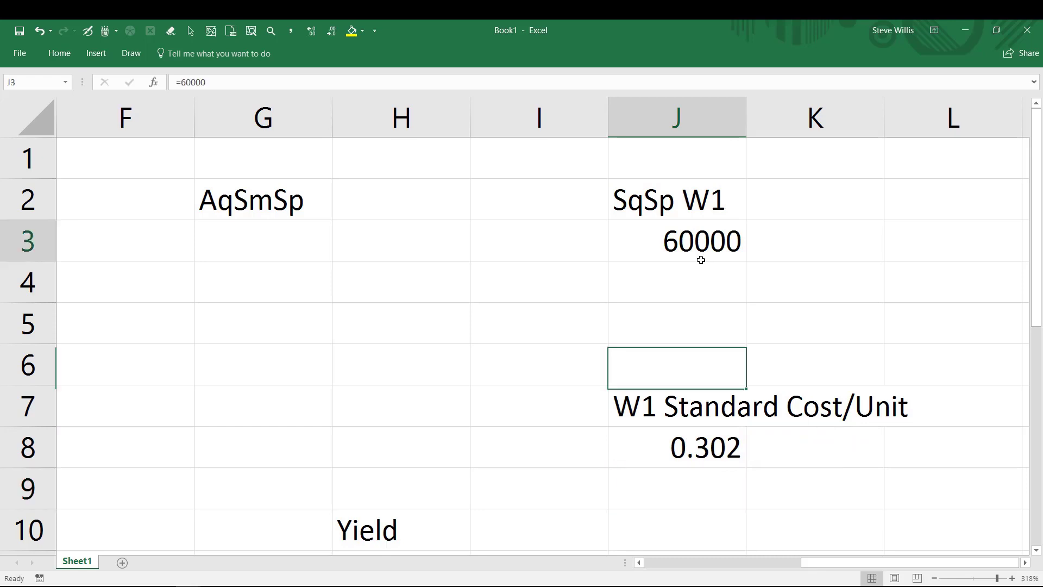
{"action": "left_click", "coordinate": [271, 83]}
{"action": "type", "text": "="}
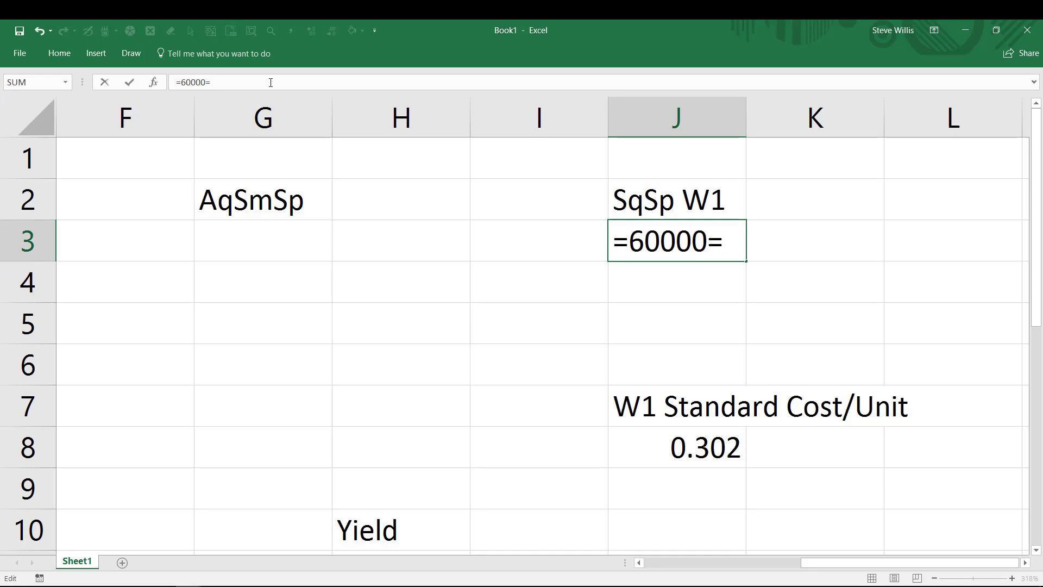
{"action": "key", "text": "BackSpace"}
{"action": "type", "text": "*"}
{"action": "left_click", "coordinate": [674, 451]}
{"action": "key", "text": "Return"}
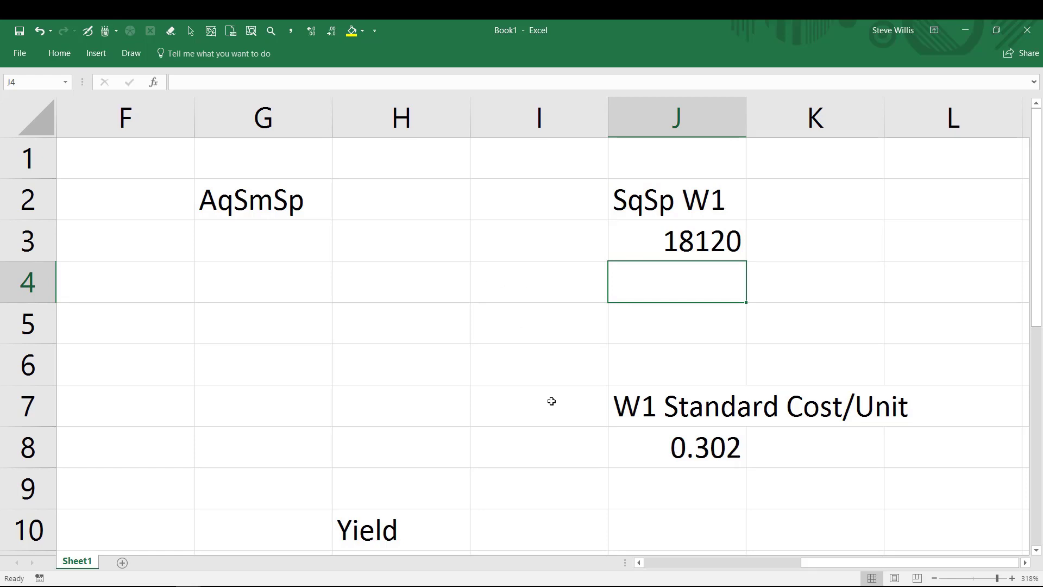
Show the sheet's formulas, widen column J to fit the whole formula in J8, and return to showing values
{"action": "left_click", "coordinate": [215, 34]}
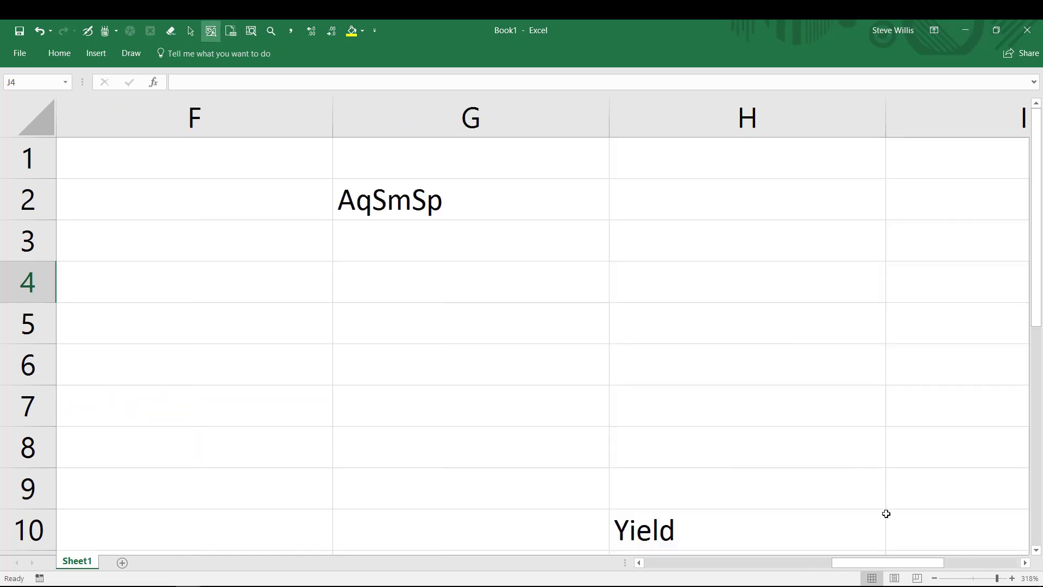
{"action": "left_click_drag", "start_coordinate": [879, 562], "coordinate": [1024, 559]}
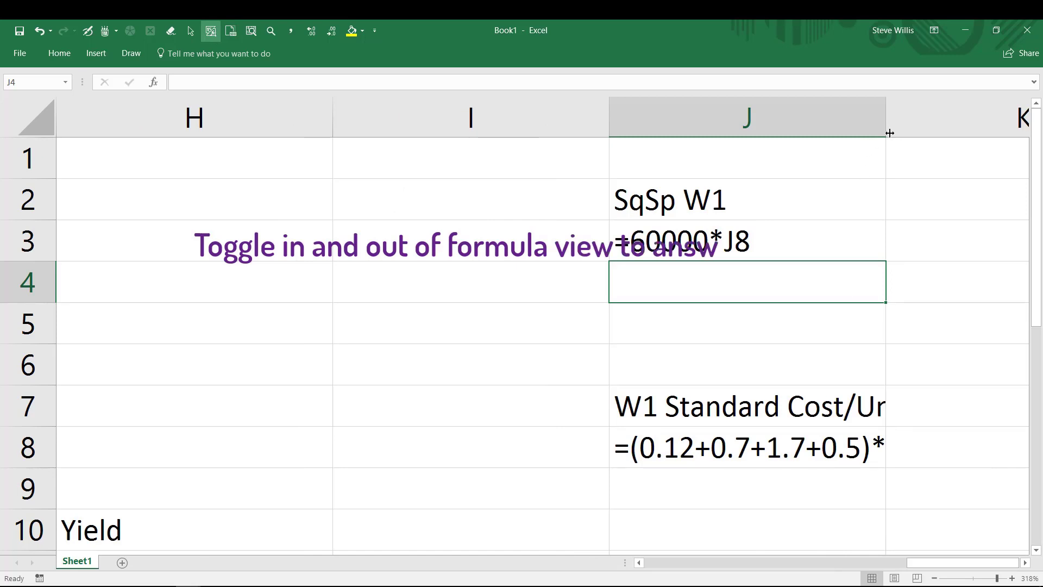
{"action": "left_click_drag", "start_coordinate": [889, 133], "coordinate": [946, 136]}
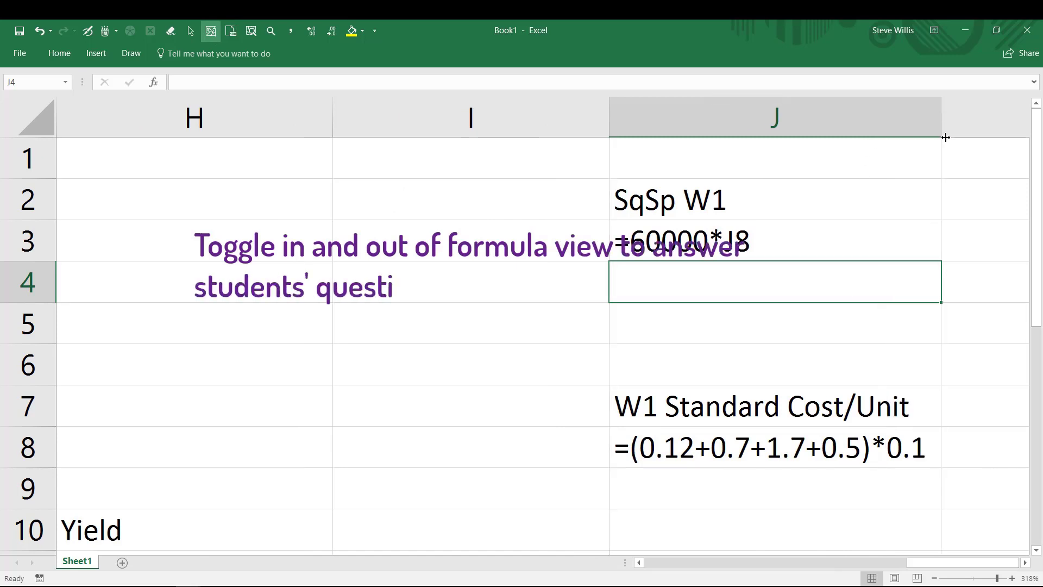
{"action": "left_click", "coordinate": [211, 31]}
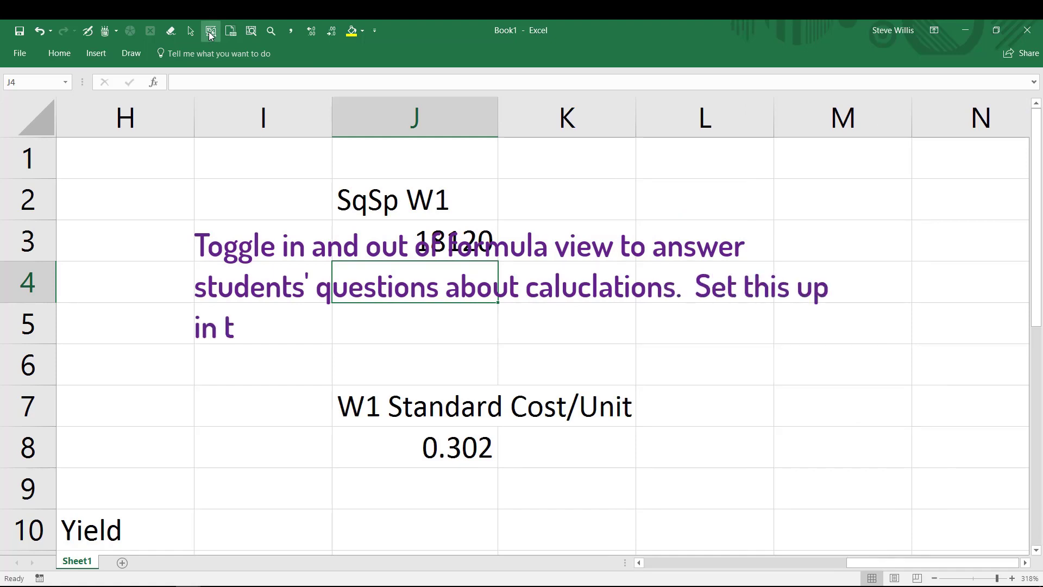
{"action": "left_click", "coordinate": [211, 31]}
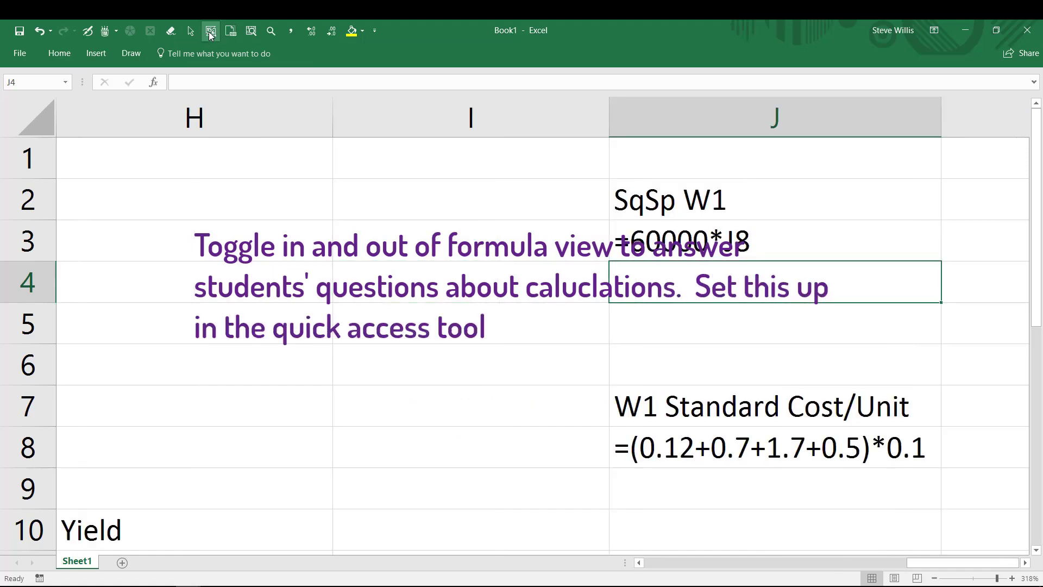
{"action": "left_click", "coordinate": [211, 31]}
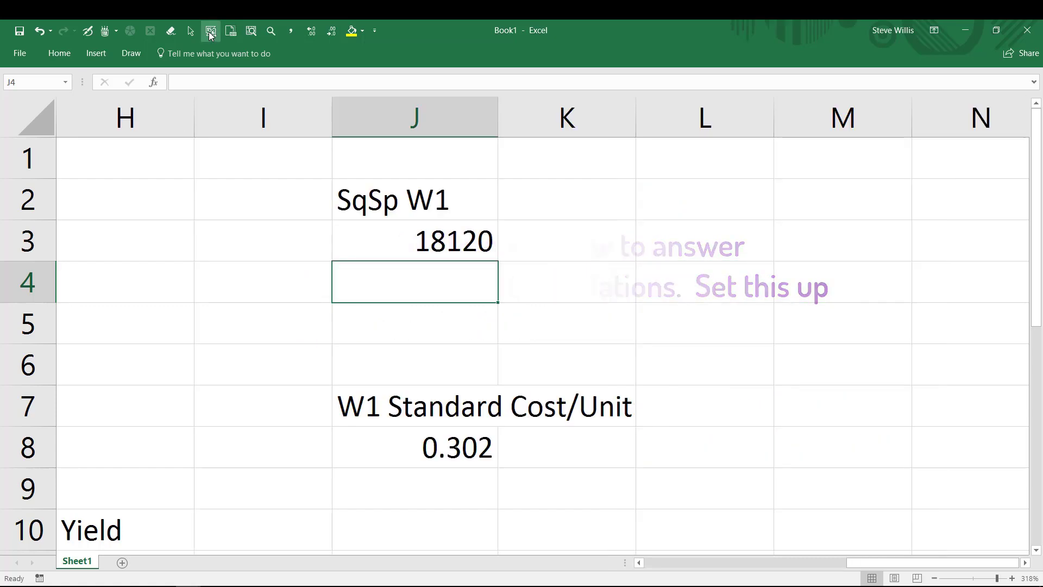
Enter the row labels F, B, E, S and Total in cells C3 to C7 beside the AqAmSp column
{"action": "left_click", "coordinate": [230, 31]}
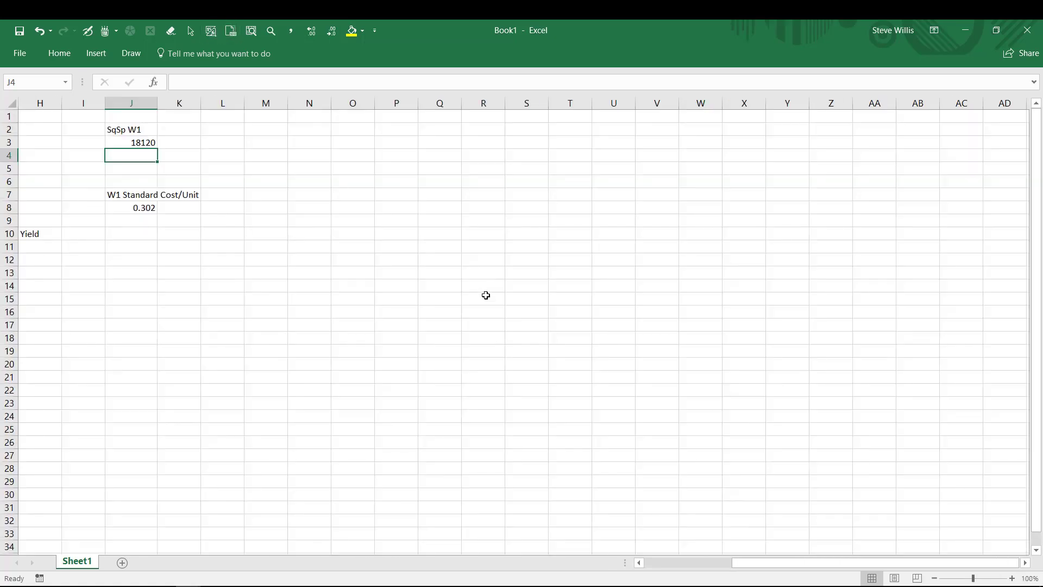
{"action": "left_click_drag", "start_coordinate": [829, 563], "coordinate": [742, 563]}
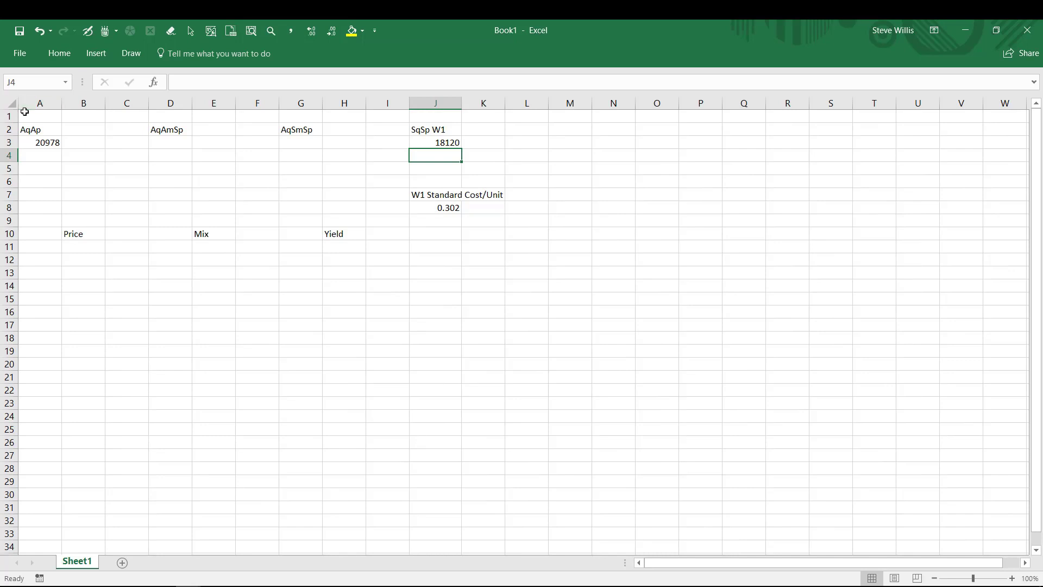
{"action": "mouse_move", "coordinate": [24, 111]}
{"action": "left_mouse_down"}
{"action": "mouse_move", "coordinate": [284, 211]}
{"action": "mouse_move", "coordinate": [479, 313]}
{"action": "left_mouse_up"}
{"action": "left_click", "coordinate": [249, 37]}
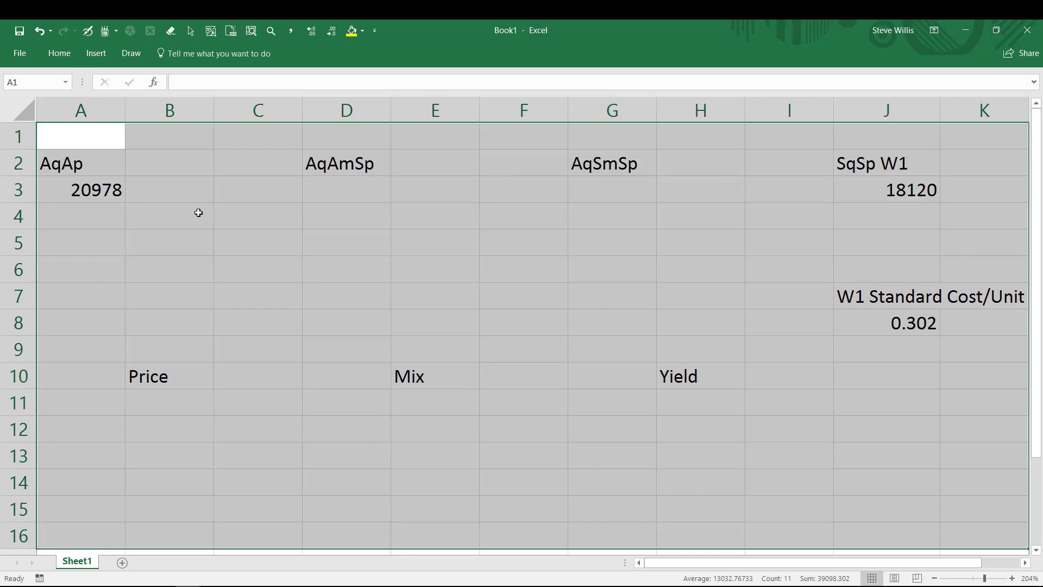
{"action": "left_click", "coordinate": [235, 198]}
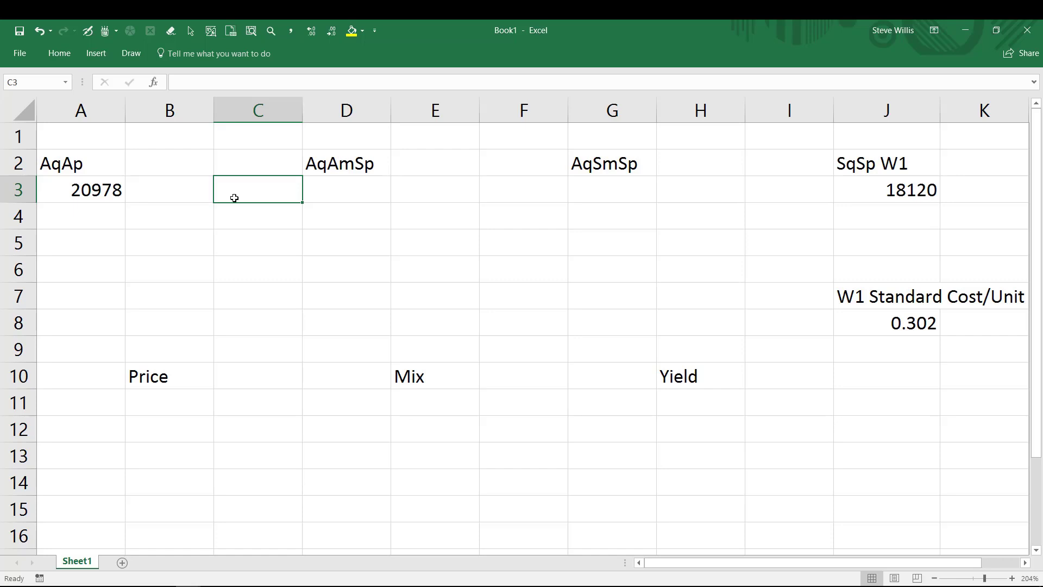
{"action": "type", "text": "F"}
{"action": "key", "text": "Return"}
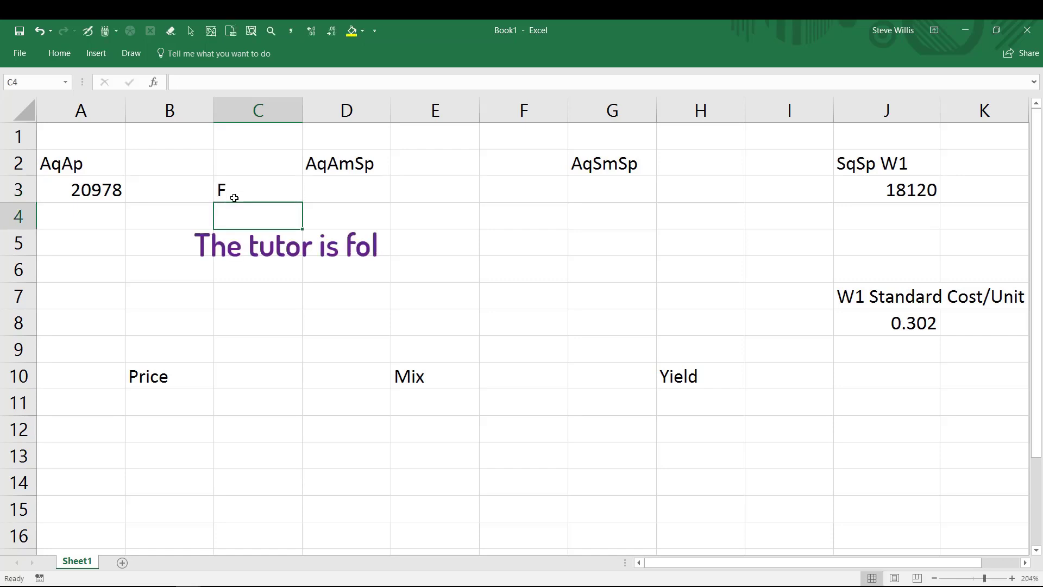
{"action": "type", "text": "B"}
{"action": "key", "text": "Return"}
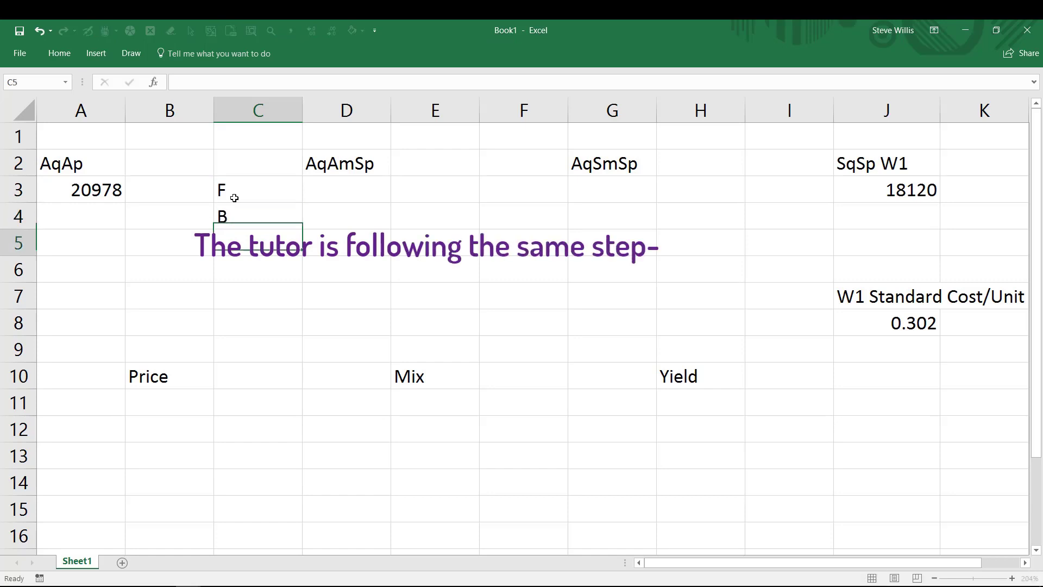
{"action": "type", "text": "F"}
{"action": "key", "text": "Return"}
{"action": "type", "text": "S"}
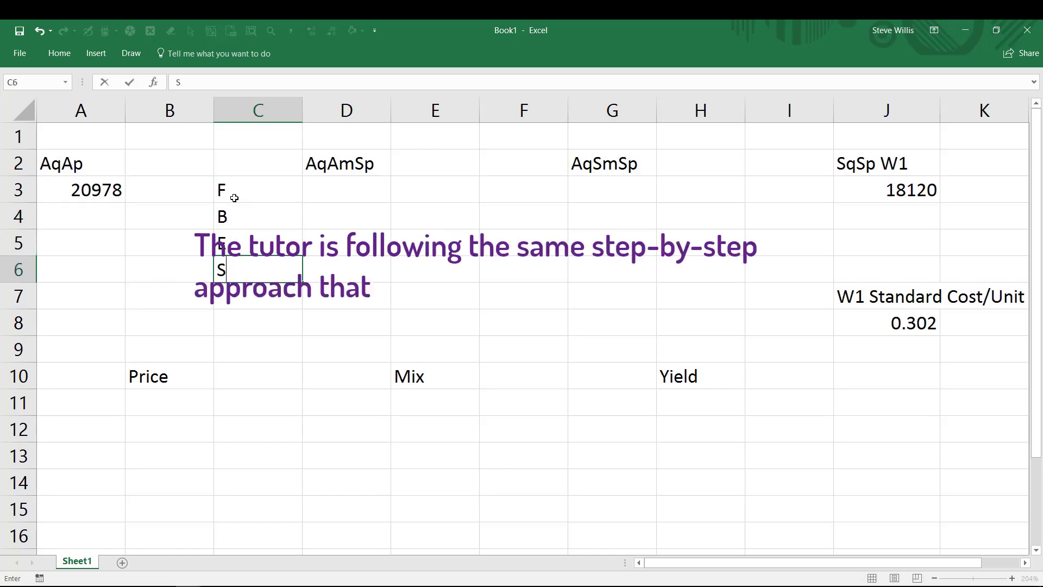
{"action": "key", "text": "Return"}
{"action": "type", "text": "Tot"}
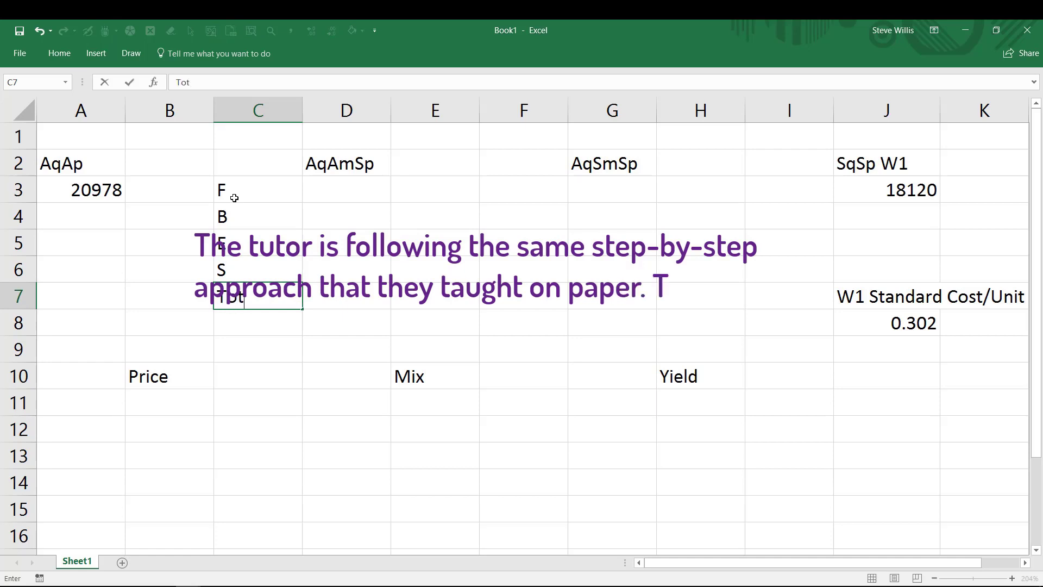
{"action": "type", "text": "al"}
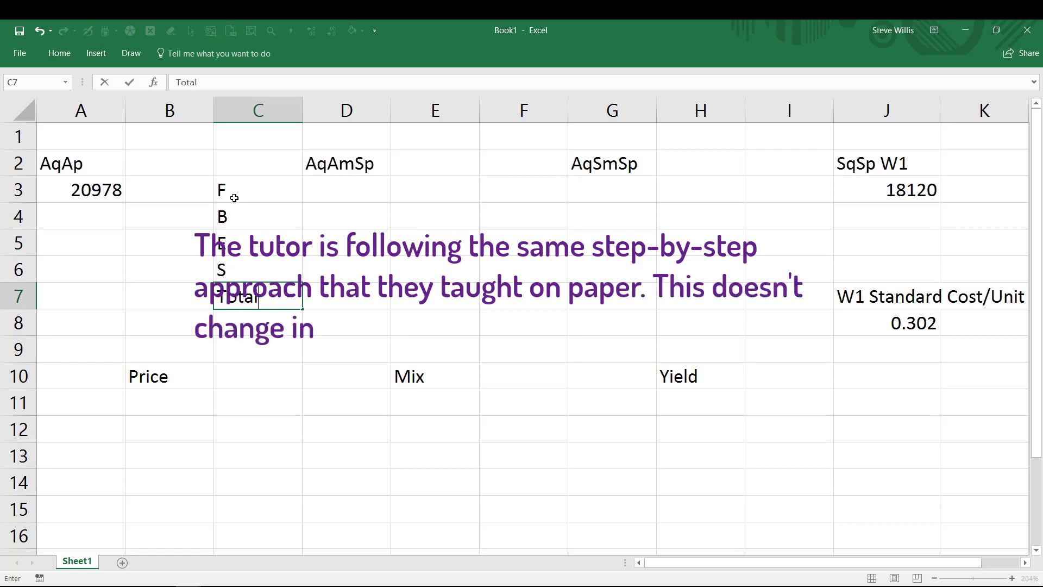
Enter the quantities 5700, 6600, 6600 and 4578 for F, B, E and S in cells D3 to D6 under AqAmSp
{"action": "left_click", "coordinate": [309, 186]}
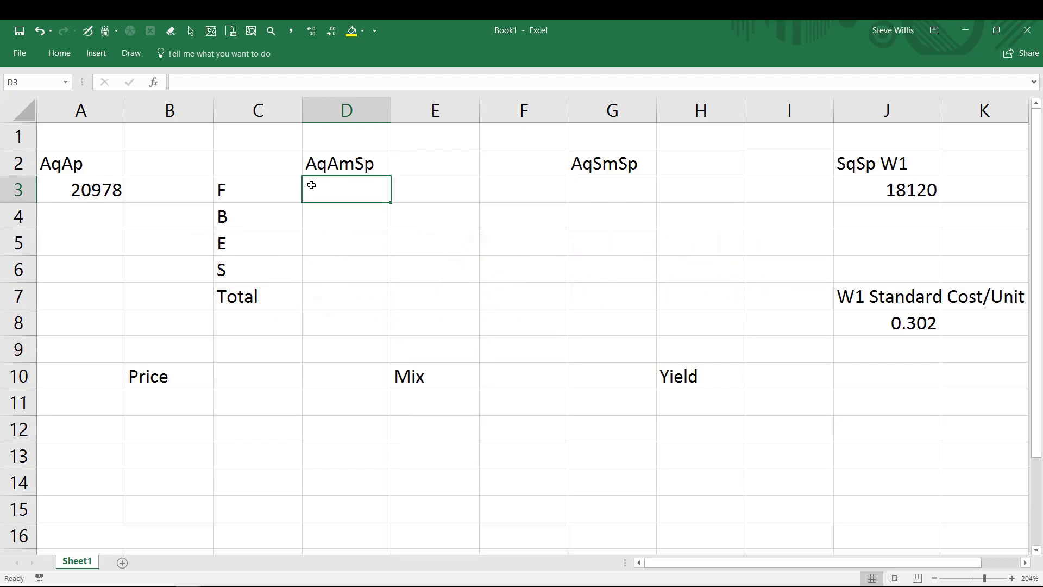
{"action": "type", "text": "5700"}
{"action": "key", "text": "ctrl+Return"}
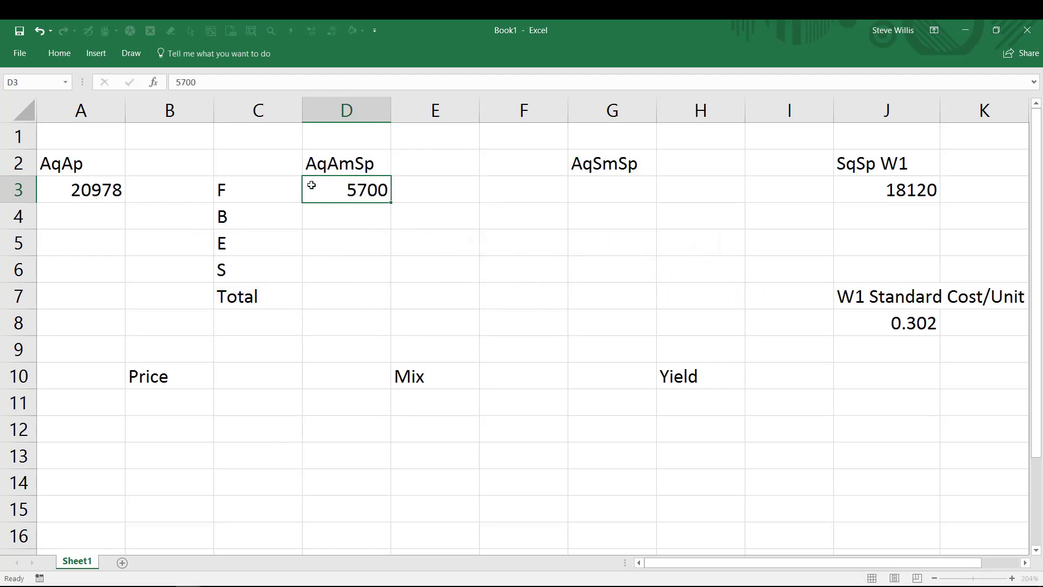
{"action": "key", "text": "Return"}
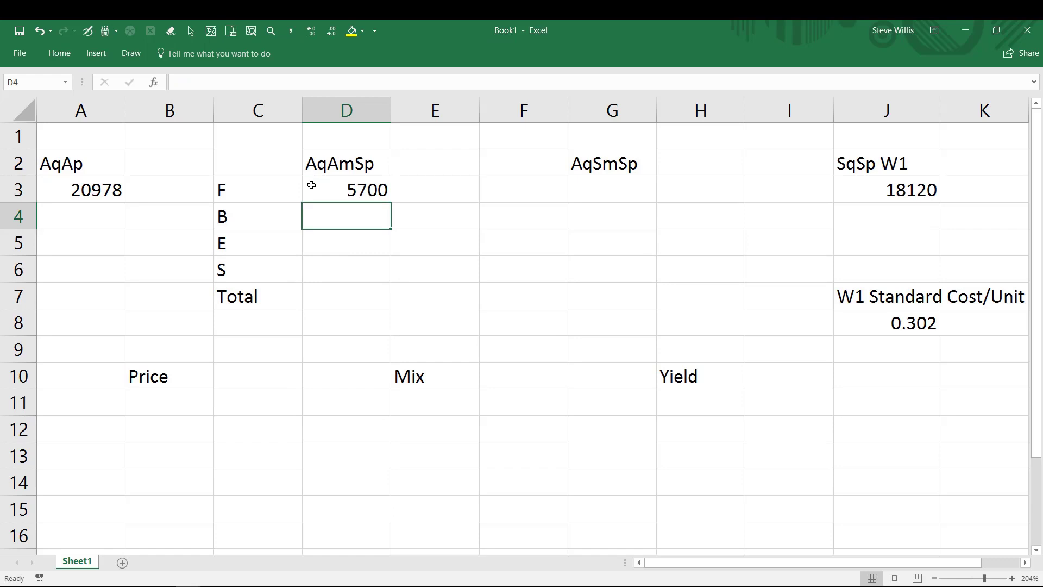
{"action": "type", "text": "6600"}
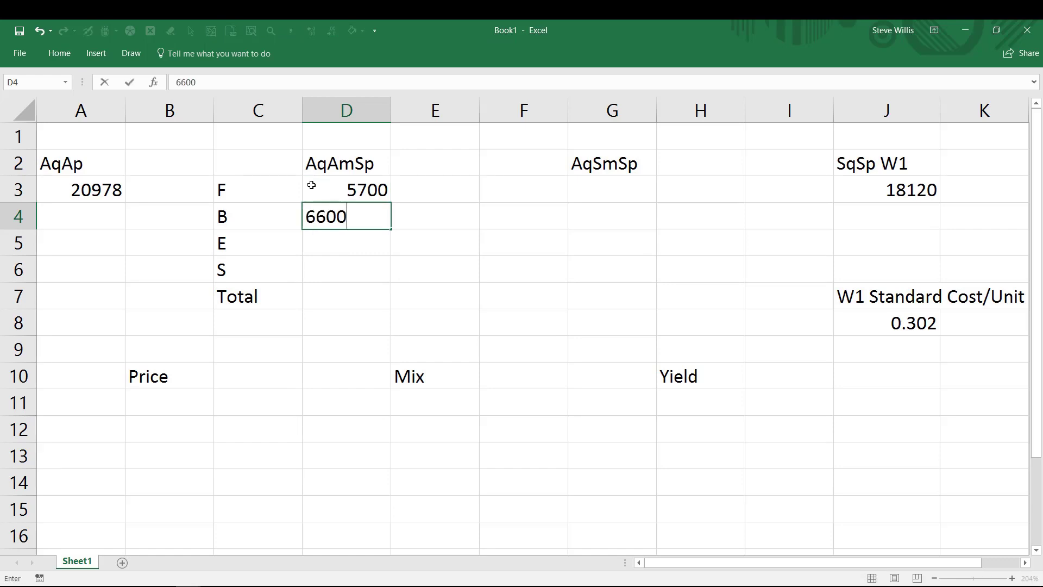
{"action": "key", "text": "Return"}
{"action": "type", "text": "6600"}
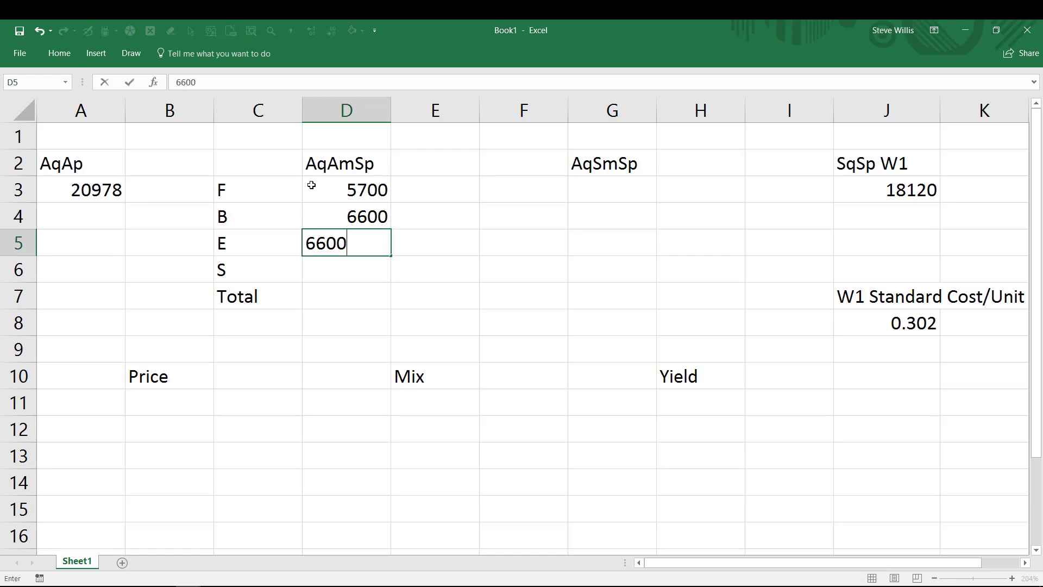
{"action": "key", "text": "Return"}
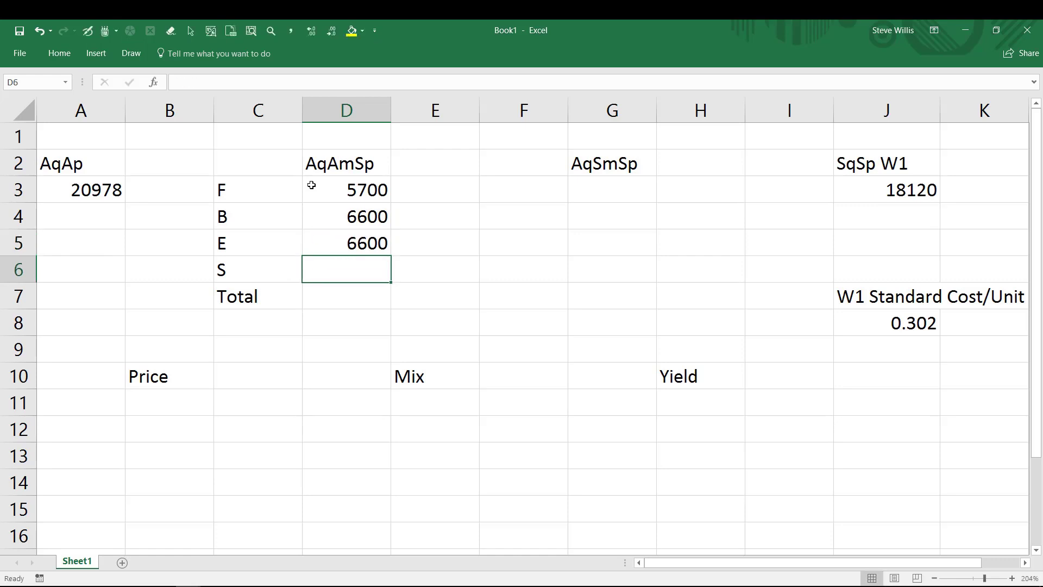
{"action": "type", "text": "4579"}
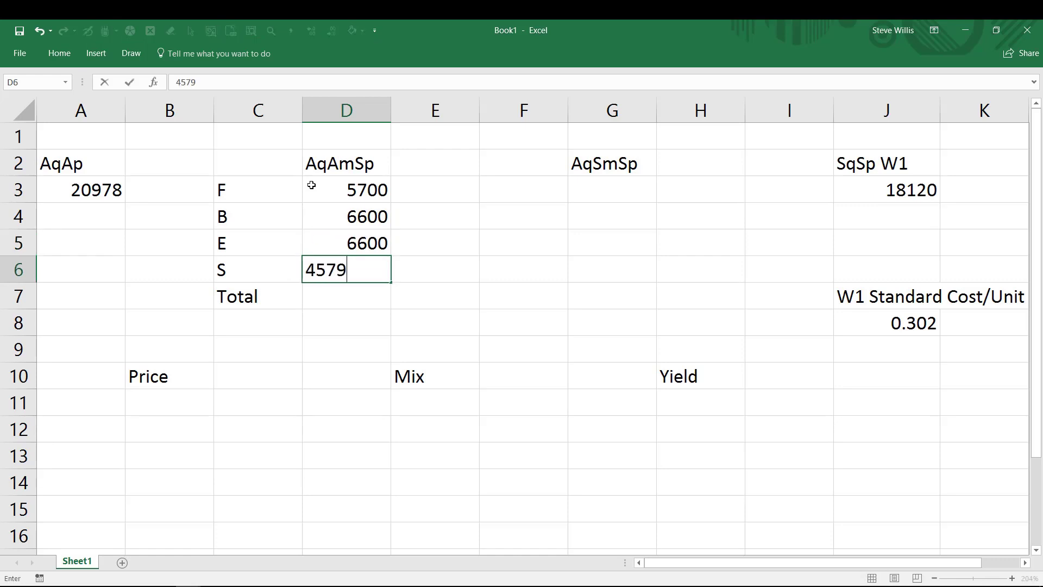
{"action": "key", "text": "BackSpace"}
{"action": "type", "text": "8"}
{"action": "key", "text": "Return"}
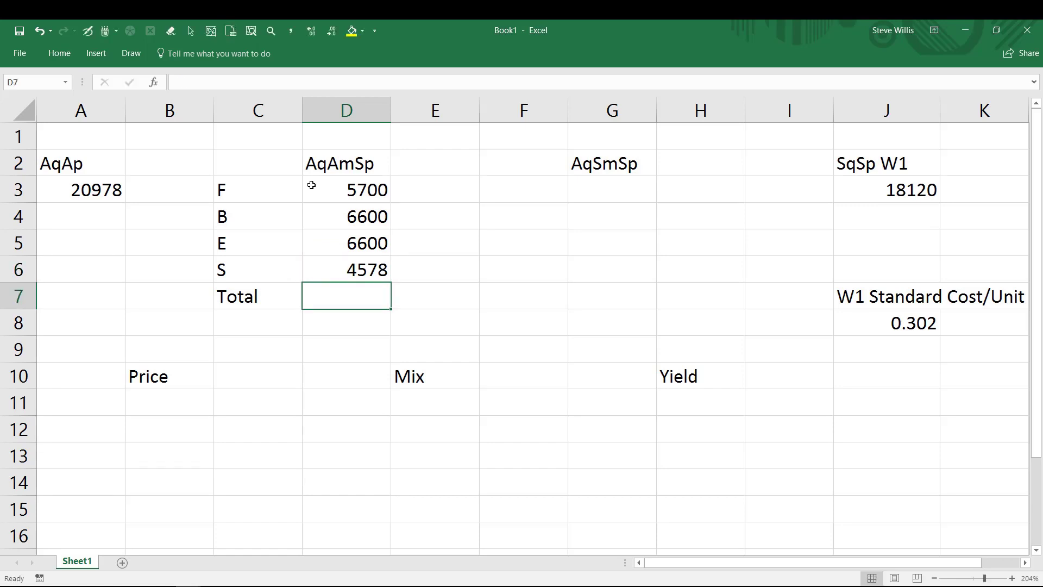
Enter the standard prices 0.12, 0.7, 1.7 and 0.5 for F, B, E and S in cells E3 to E6
{"action": "left_click", "coordinate": [411, 188]}
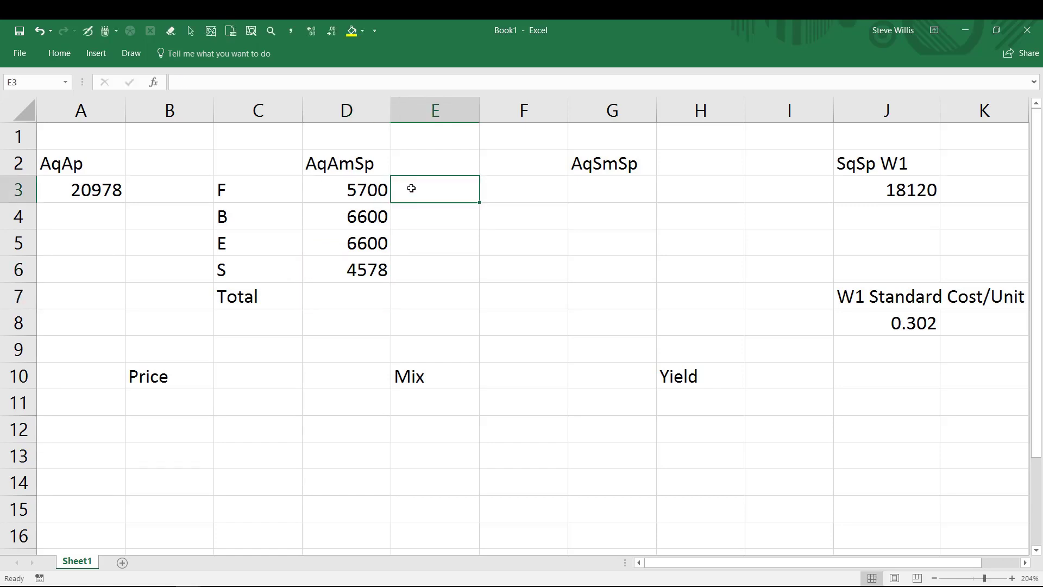
{"action": "left_click_drag", "start_coordinate": [202, 136], "coordinate": [565, 414]}
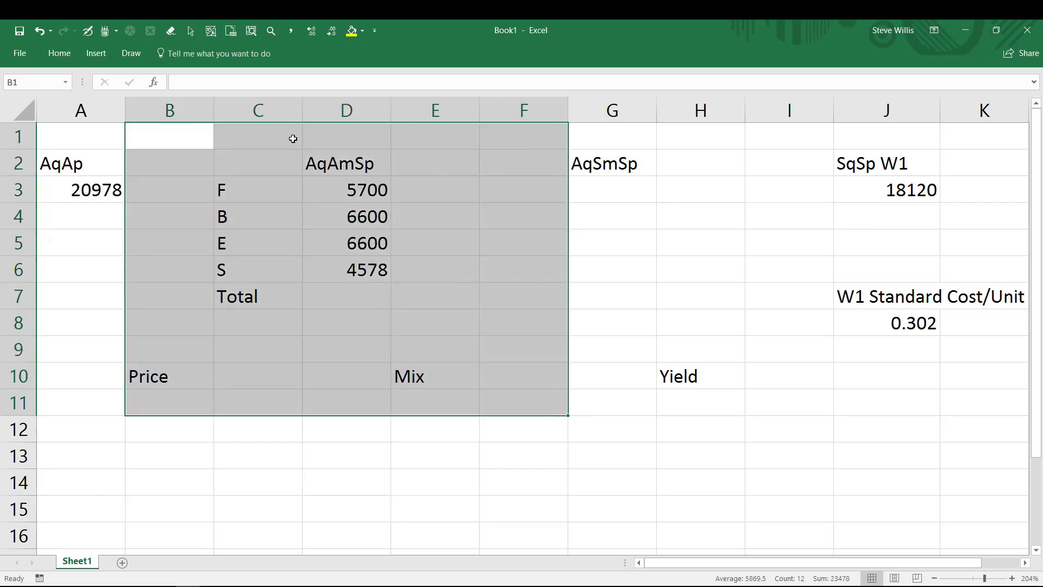
{"action": "left_click", "coordinate": [251, 31]}
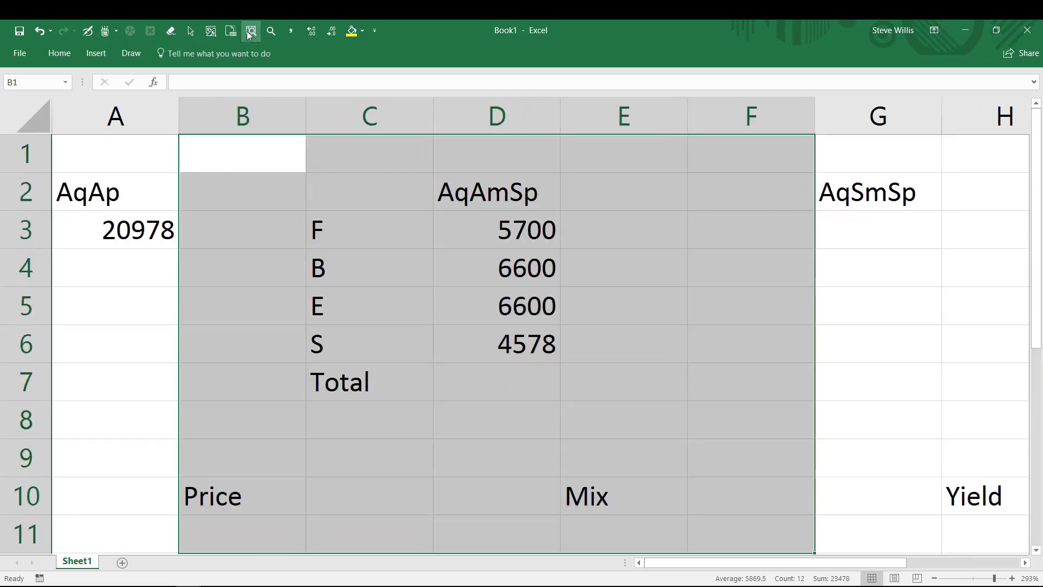
{"action": "left_click", "coordinate": [622, 228]}
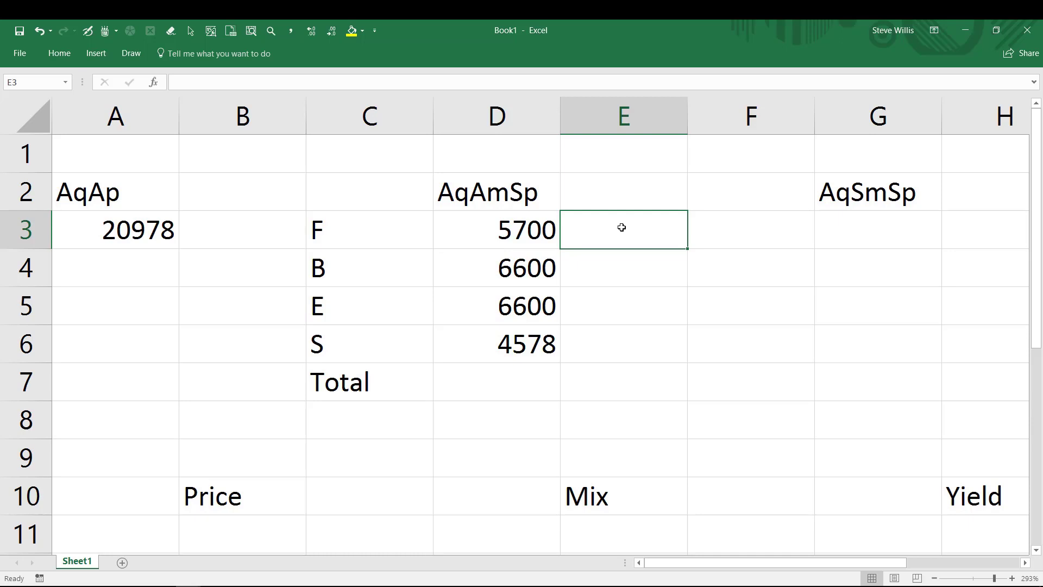
{"action": "type", "text": ".12"}
{"action": "key", "text": "Return"}
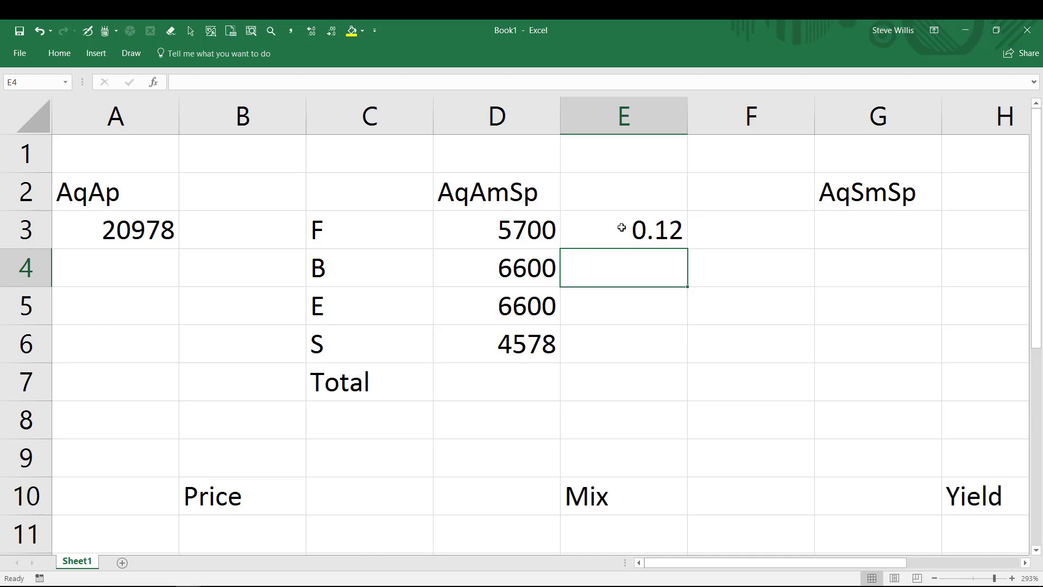
{"action": "type", "text": ".7"}
{"action": "key", "text": "Return"}
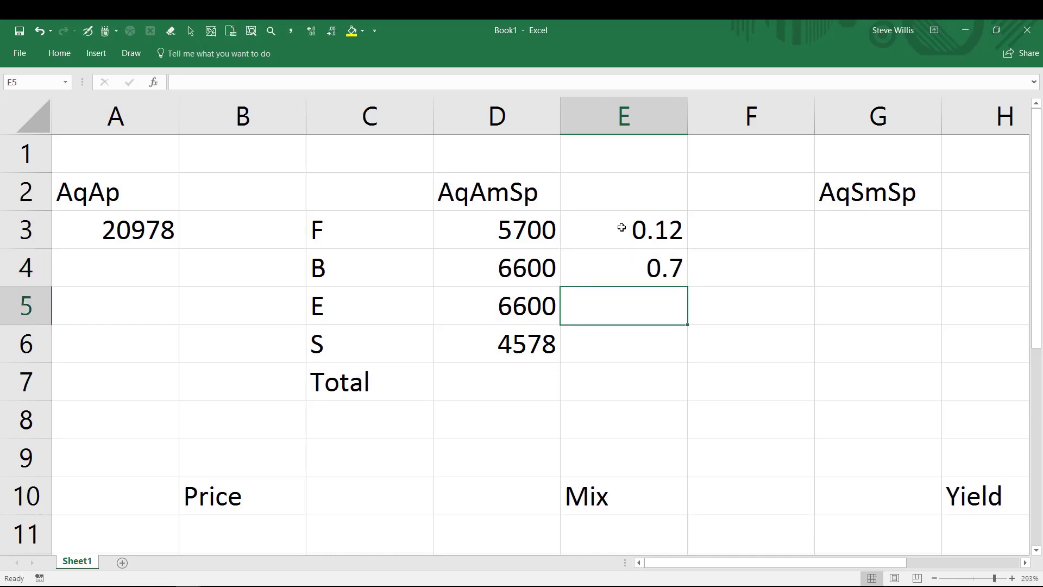
{"action": "type", "text": "1.7"}
{"action": "key", "text": "Return"}
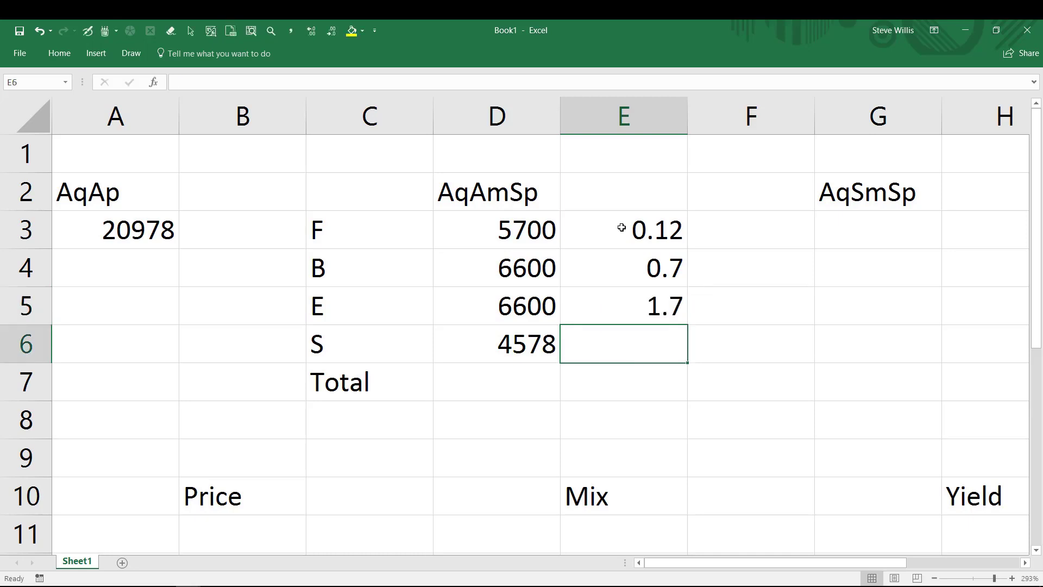
{"action": "type", "text": ".5"}
{"action": "key", "text": "Return"}
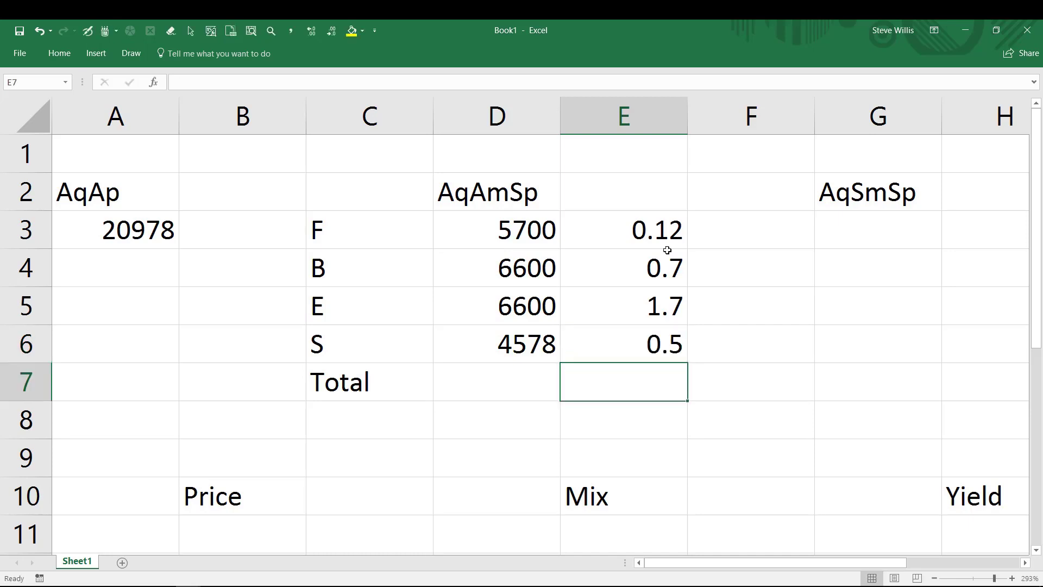
Enter the formula =D3*E3 in cell F3 and fill it down to cell F6
{"action": "left_click", "coordinate": [724, 230]}
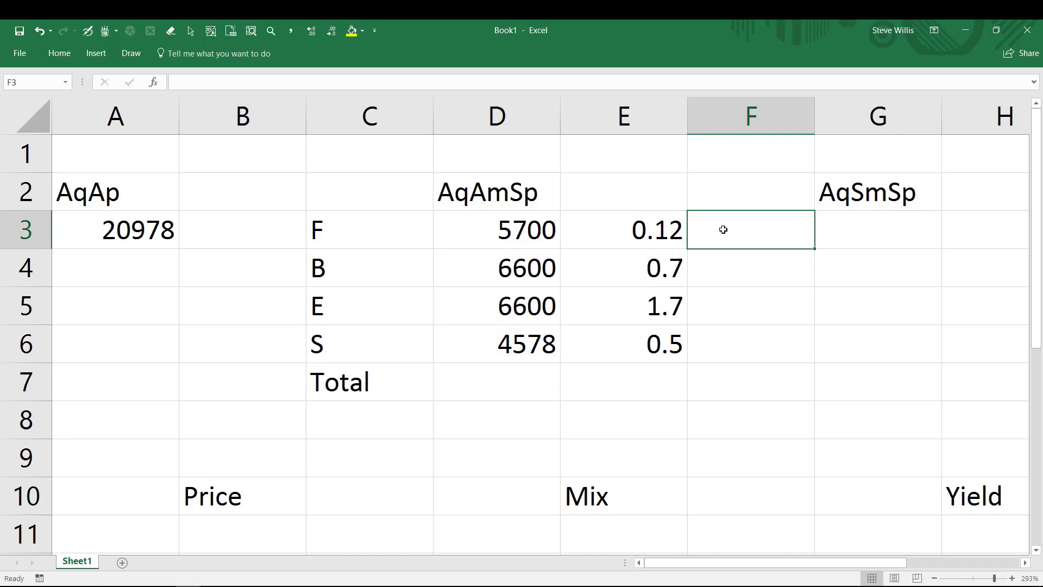
{"action": "type", "text": "="}
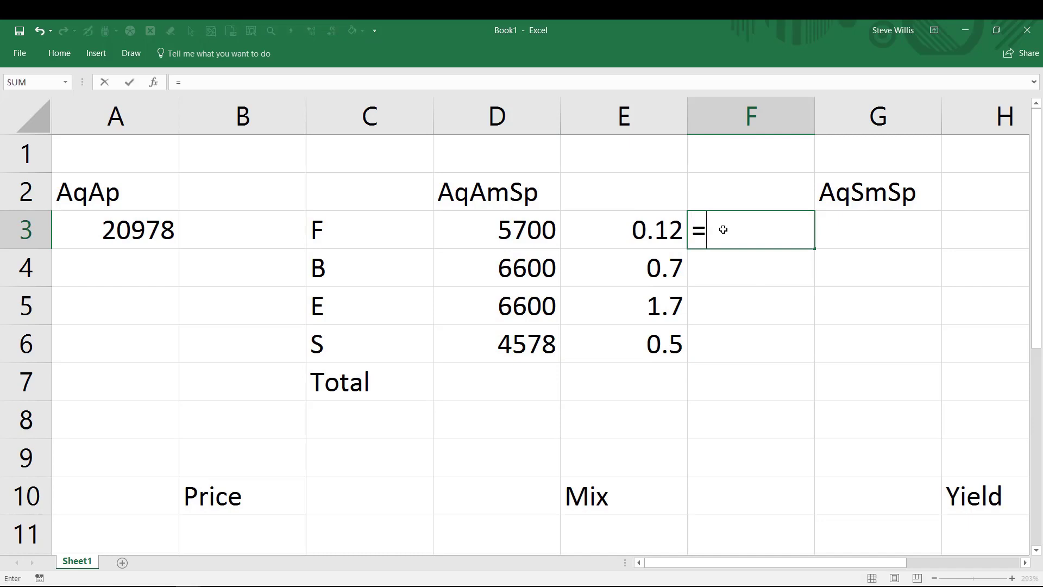
{"action": "left_click", "coordinate": [515, 232]}
{"action": "type", "text": "*"}
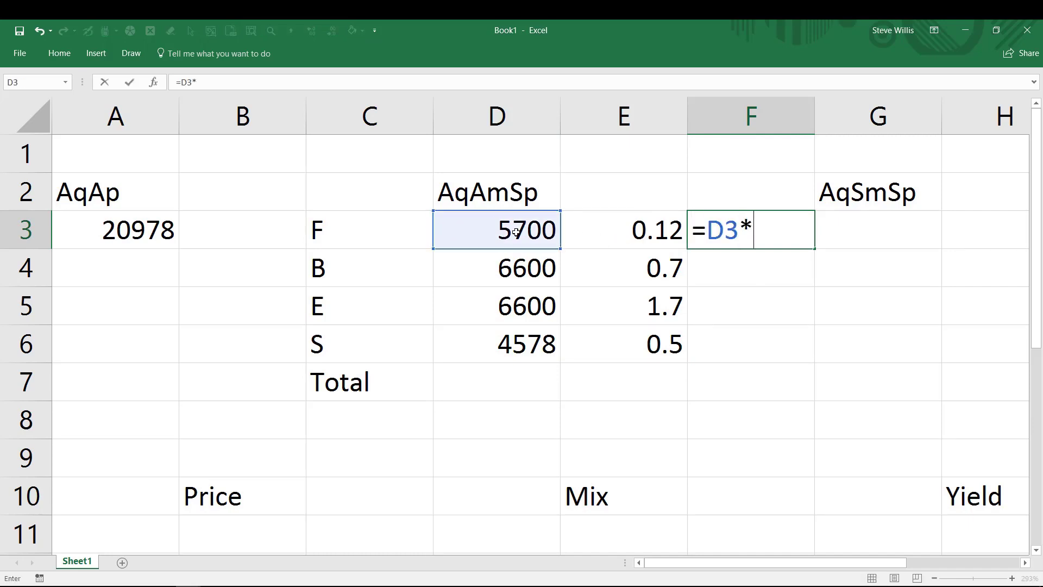
{"action": "left_click", "coordinate": [629, 226]}
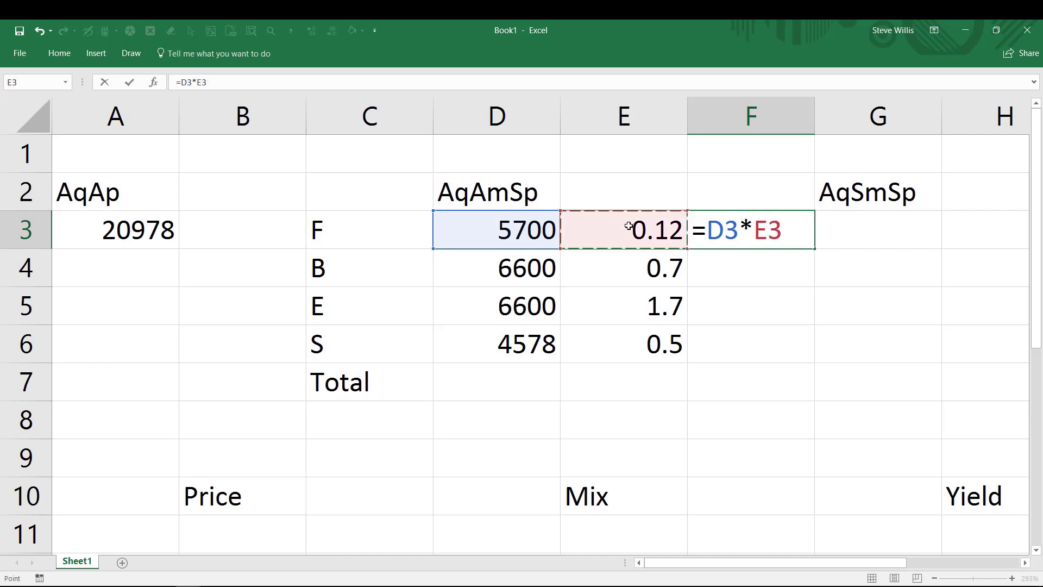
{"action": "key", "text": "Return"}
{"action": "left_click", "coordinate": [733, 229]}
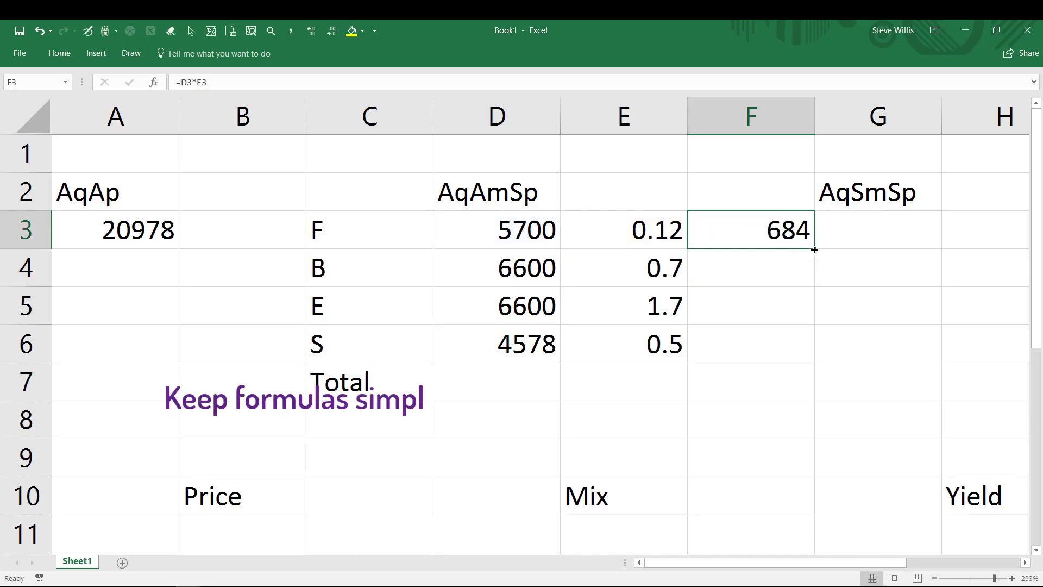
{"action": "left_click_drag", "start_coordinate": [815, 249], "coordinate": [830, 358]}
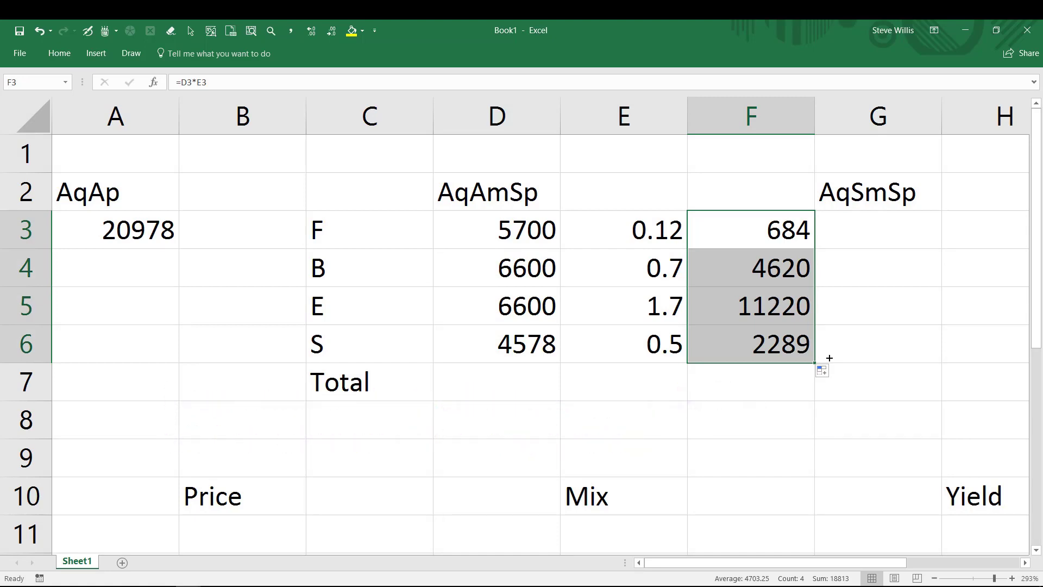
Add the formula =SUM(F3:F6) in cell F7 of the Total row
{"action": "left_click", "coordinate": [760, 387]}
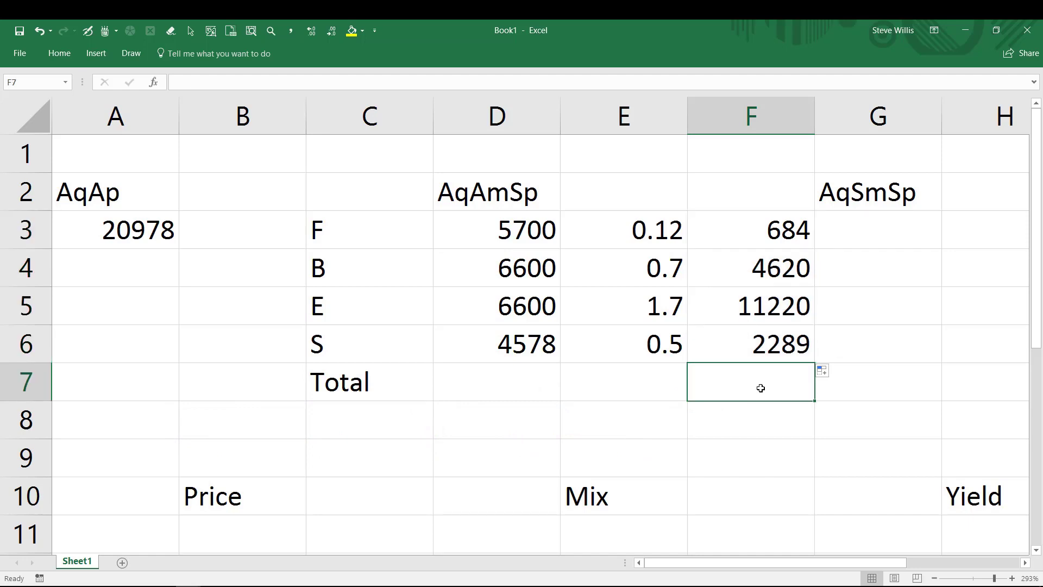
{"action": "type", "text": "=sum("}
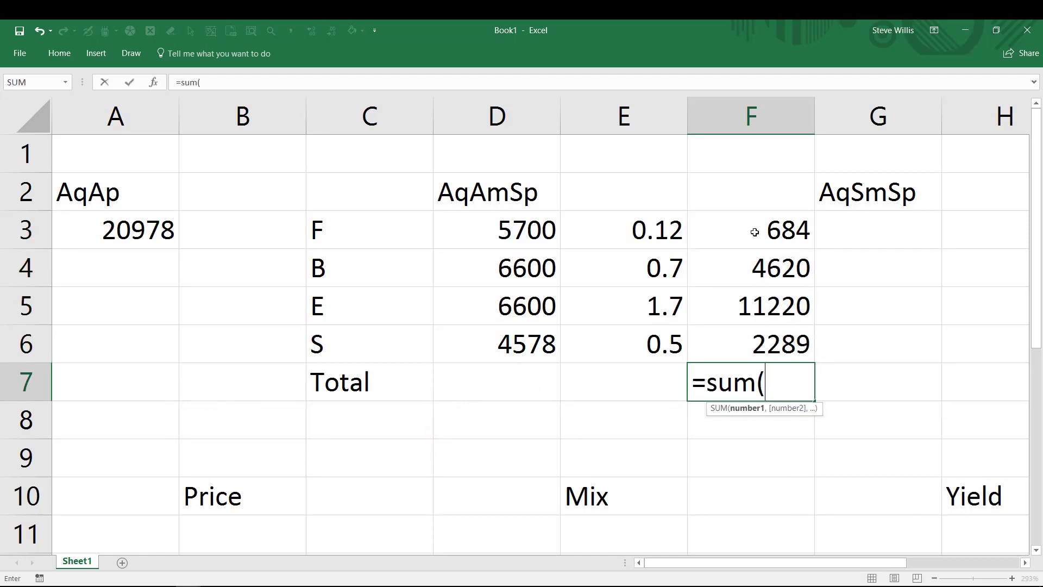
{"action": "left_click_drag", "start_coordinate": [755, 232], "coordinate": [762, 328]}
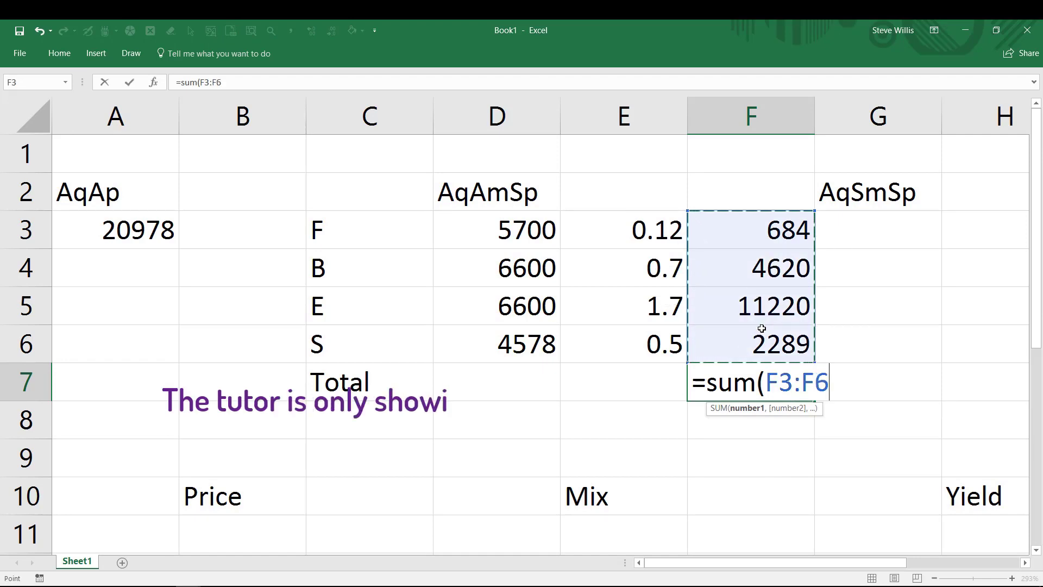
{"action": "type", "text": ")"}
{"action": "key", "text": "Return"}
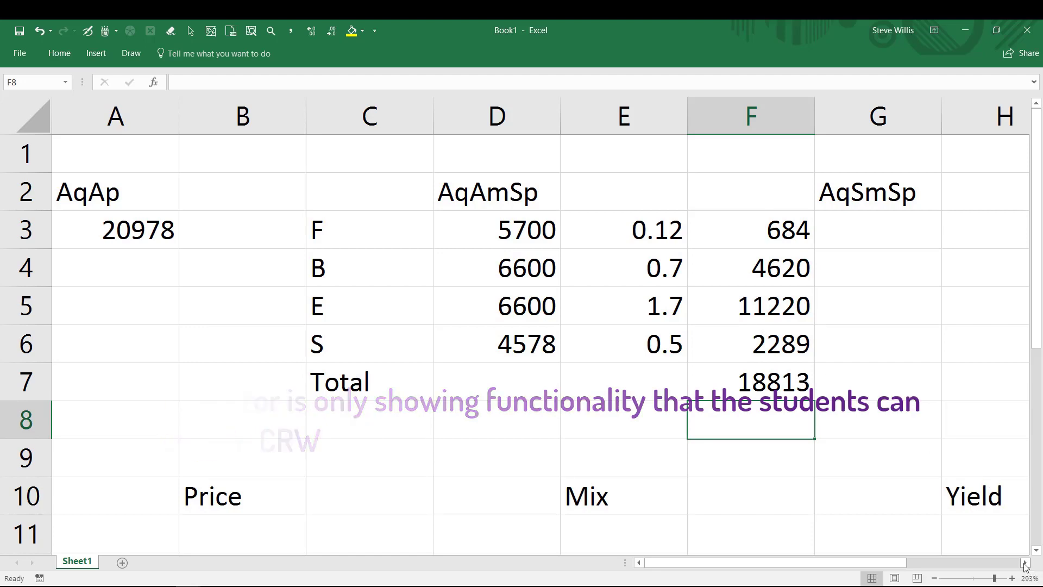
Copy the AqAmSp quantities, prices and formulas from D3:F7 into the AqSmSp section starting at cell G3
{"action": "left_click", "coordinate": [231, 31]}
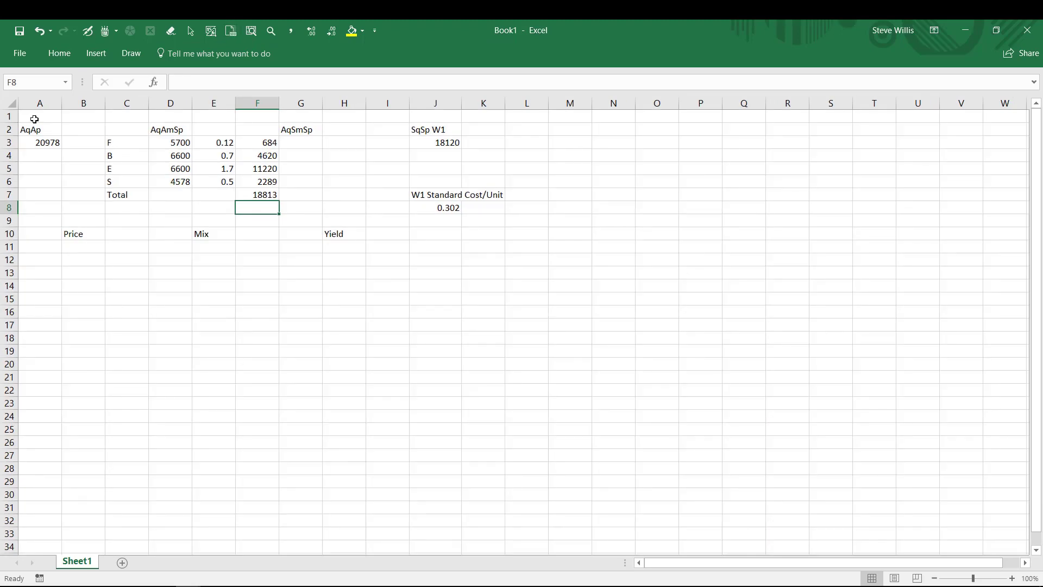
{"action": "mouse_move", "coordinate": [35, 119]}
{"action": "left_mouse_down"}
{"action": "mouse_move", "coordinate": [312, 226]}
{"action": "mouse_move", "coordinate": [517, 272]}
{"action": "left_mouse_up"}
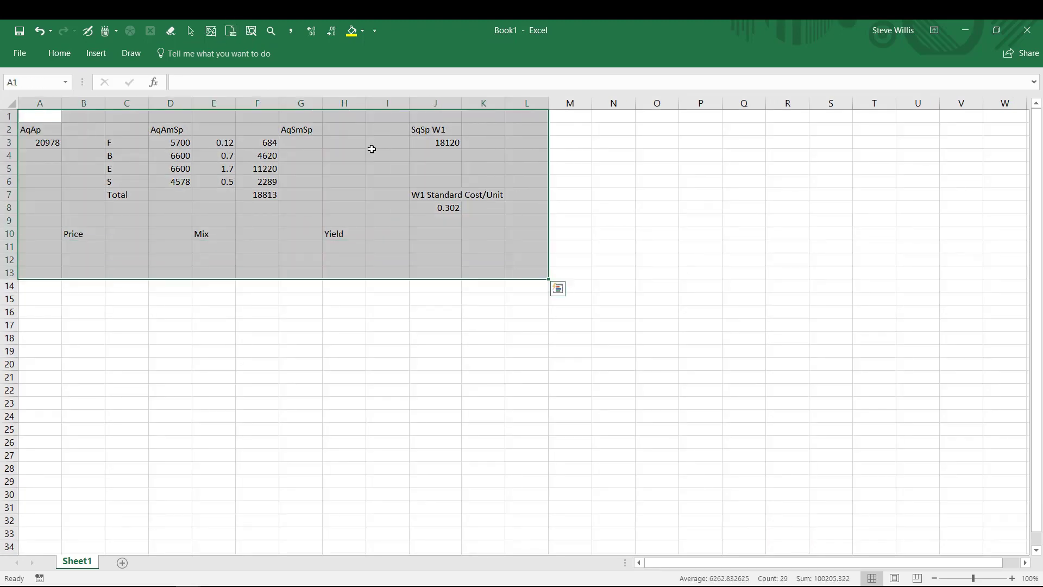
{"action": "left_click", "coordinate": [251, 32]}
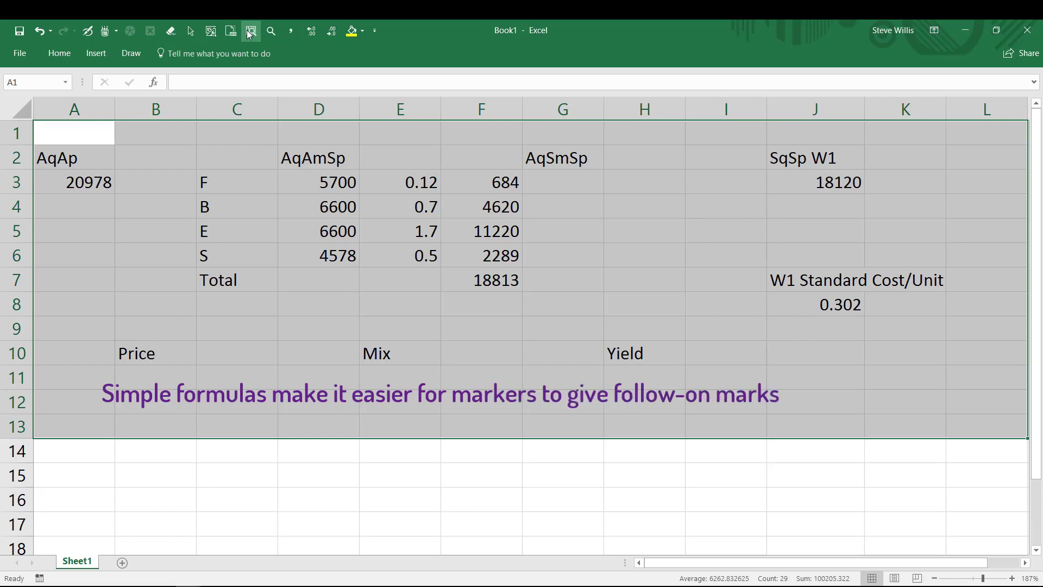
{"action": "left_click", "coordinate": [328, 184]}
{"action": "left_click_drag", "start_coordinate": [328, 184], "coordinate": [454, 272]}
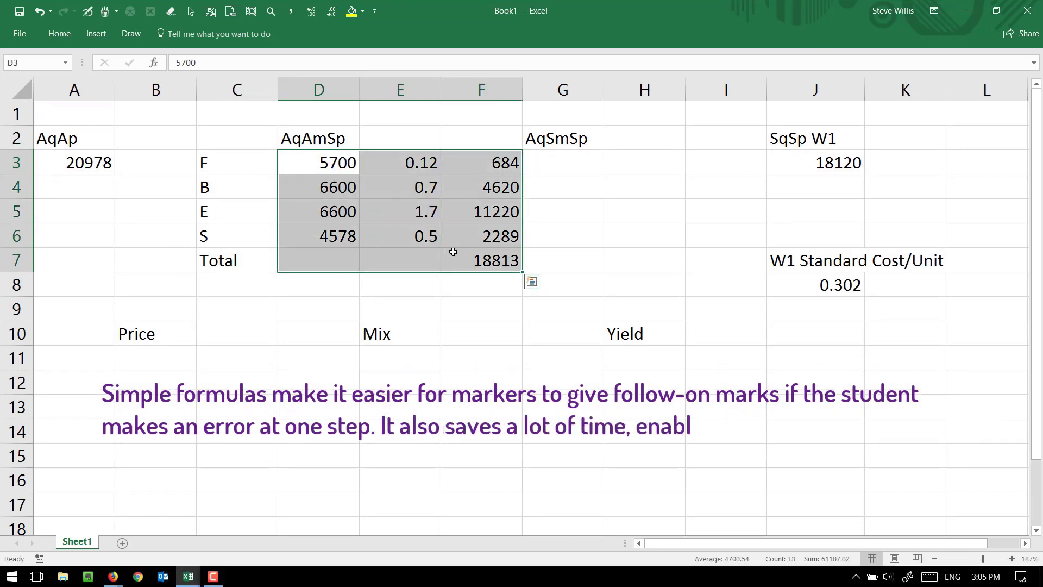
{"action": "key", "text": "ctrl+c"}
{"action": "left_click", "coordinate": [561, 152]}
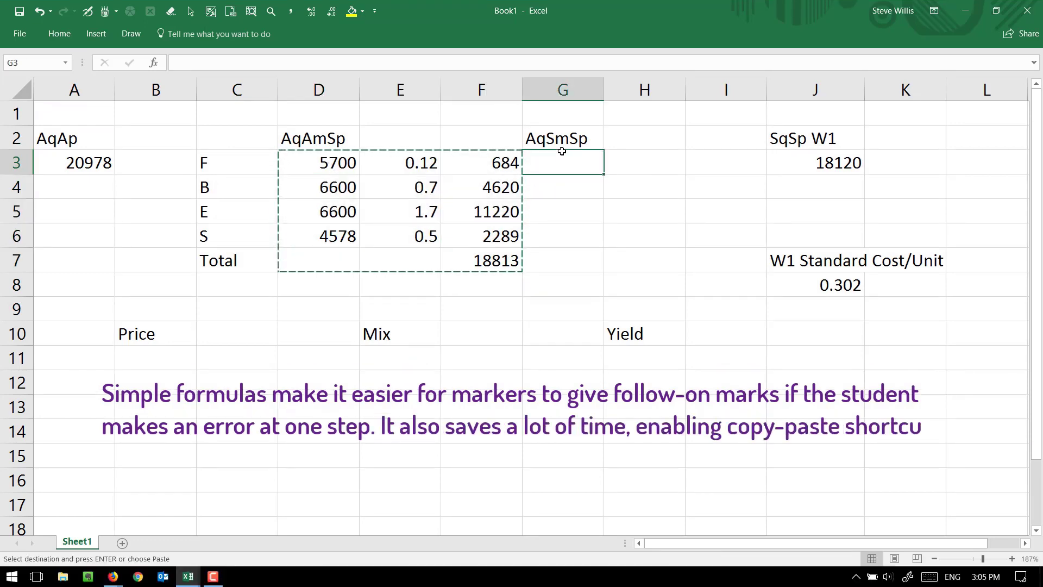
{"action": "key", "text": "ctrl+v"}
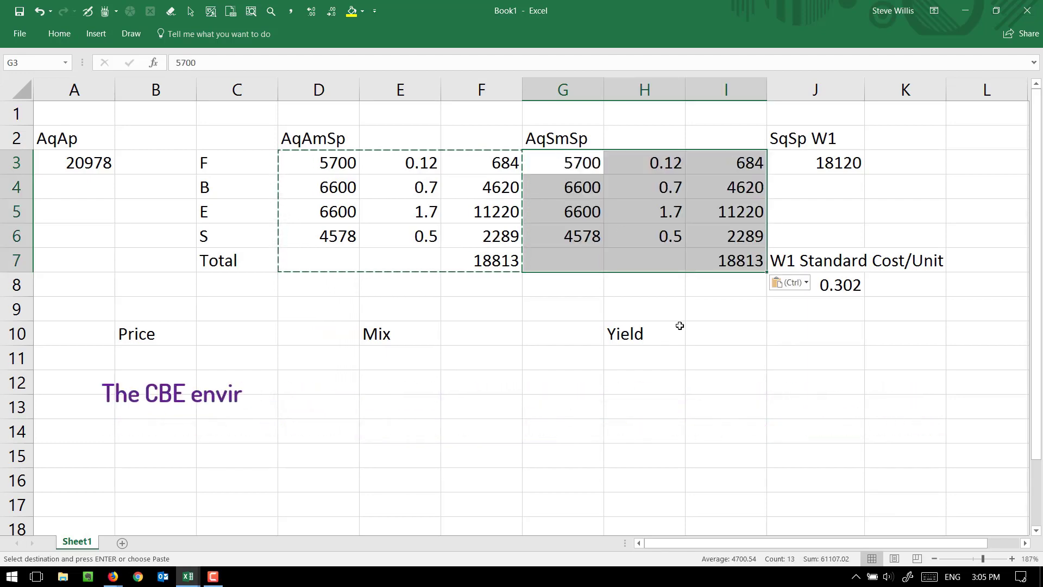
Replace the AqSmSp quantity for F in cell G3 with the formula =23478*1/4
{"action": "left_click", "coordinate": [554, 161]}
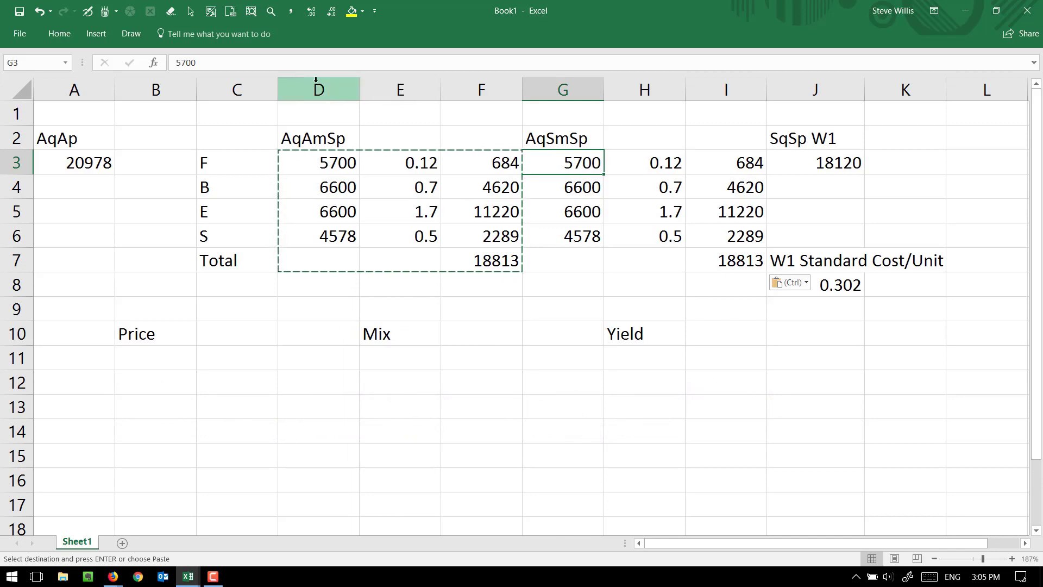
{"action": "left_click", "coordinate": [374, 63]}
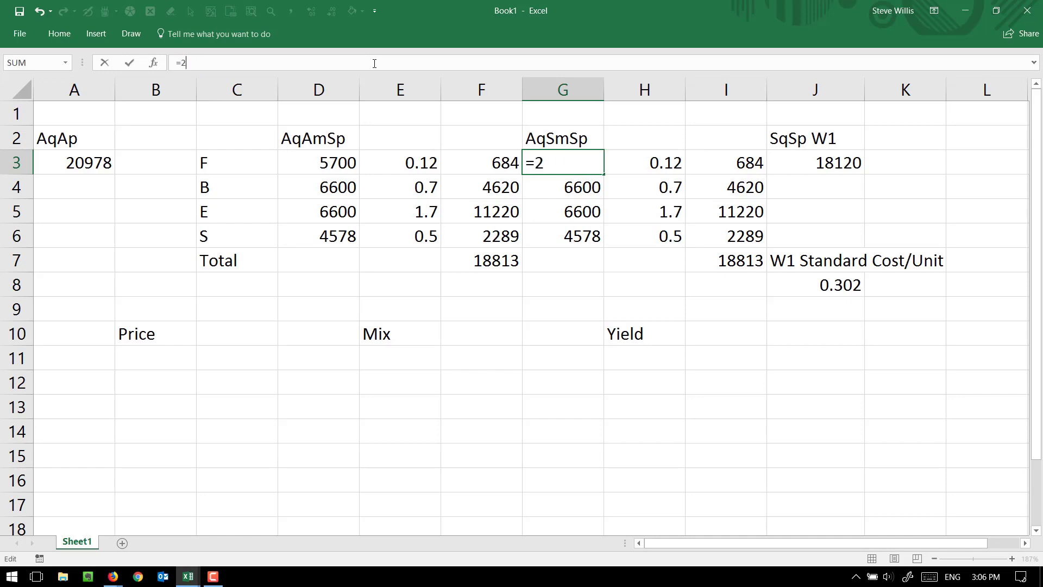
{"action": "type", "text": "78*1"}
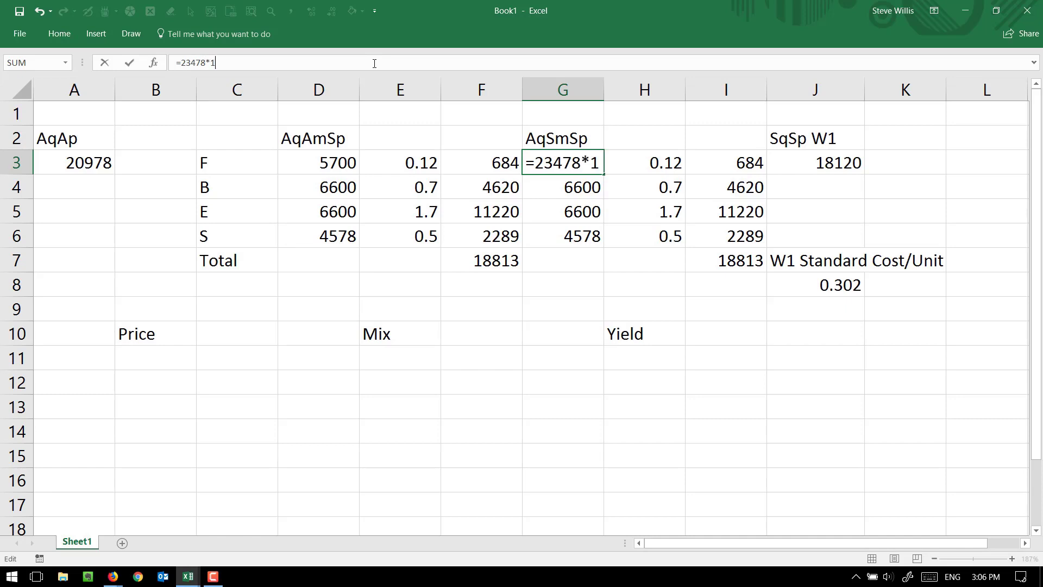
{"action": "type", "text": "/4"}
{"action": "key", "text": "Return"}
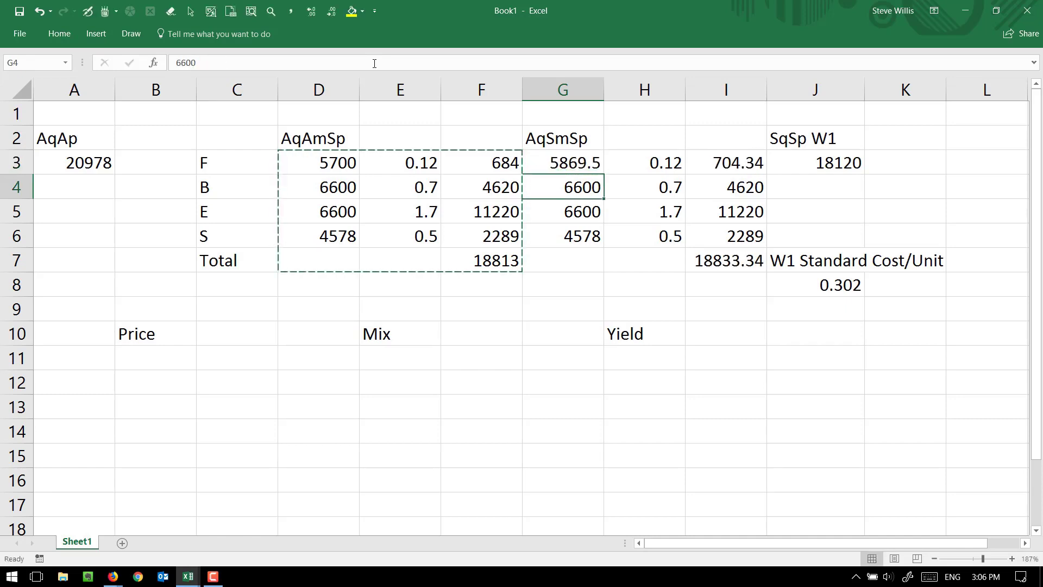
Copy the standard mix quantity formula from cell G3 into cells G4, G5 and G6 for B, E and S
{"action": "left_click", "coordinate": [560, 169]}
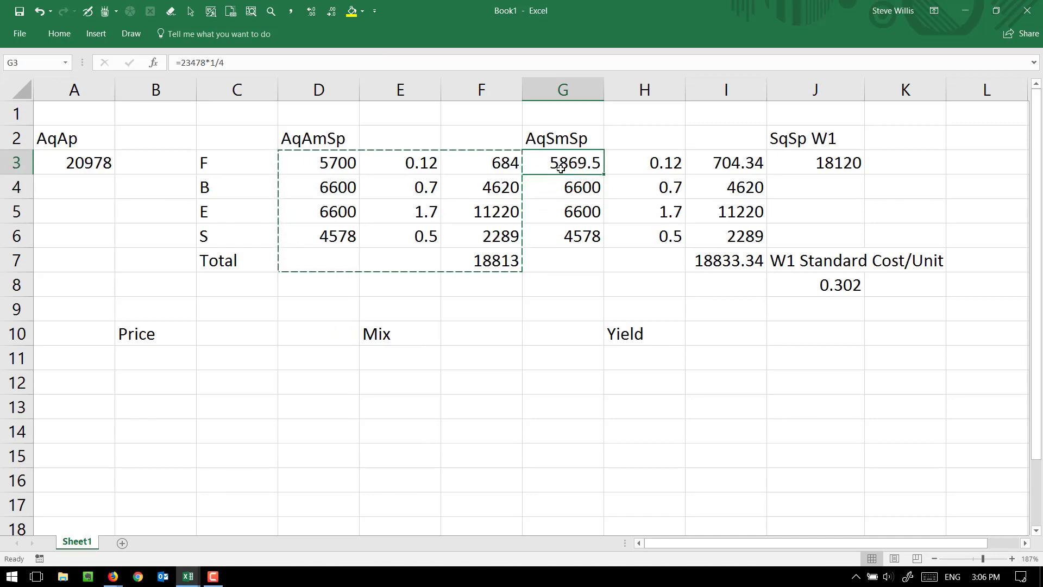
{"action": "key", "text": "ctrl+c"}
{"action": "key", "text": "Down"}
{"action": "key", "text": "ctrl+v"}
{"action": "key", "text": "Down"}
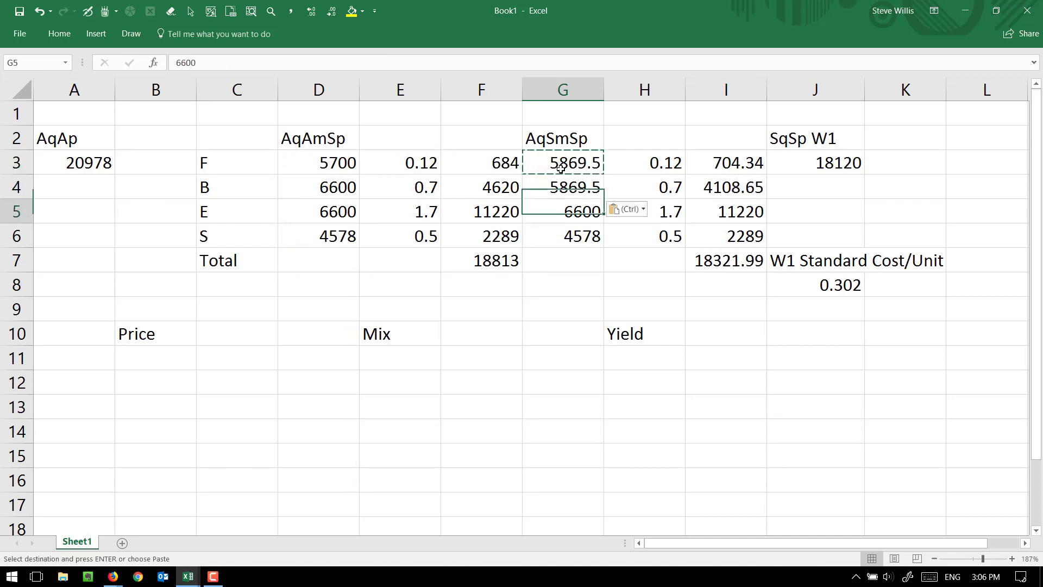
{"action": "key", "text": "ctrl+v"}
{"action": "key", "text": "Down"}
{"action": "key", "text": "ctrl+v"}
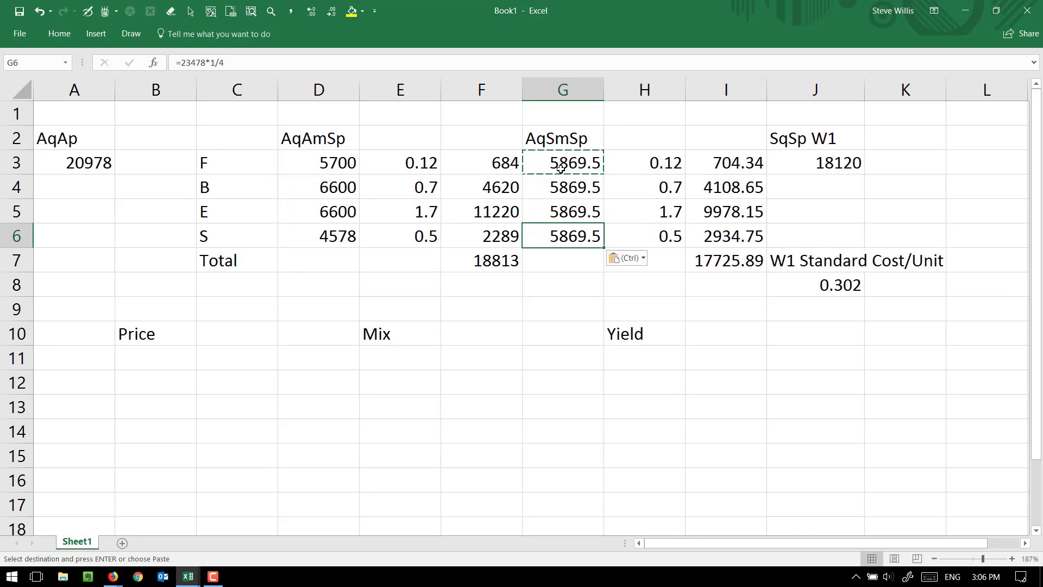
{"action": "left_click", "coordinate": [591, 275]}
{"action": "left_click", "coordinate": [570, 351]}
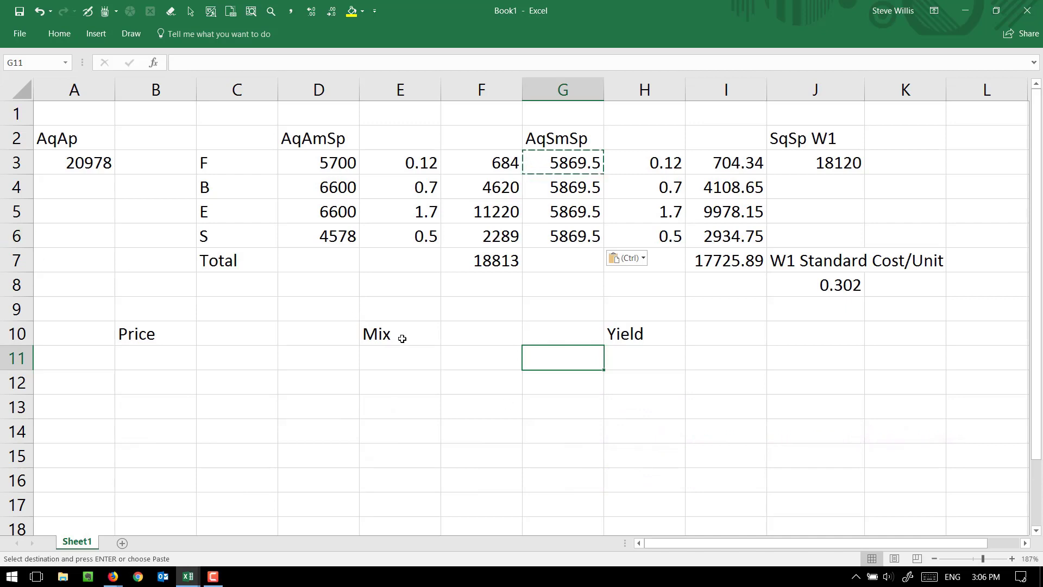
{"action": "left_click", "coordinate": [13, 139]}
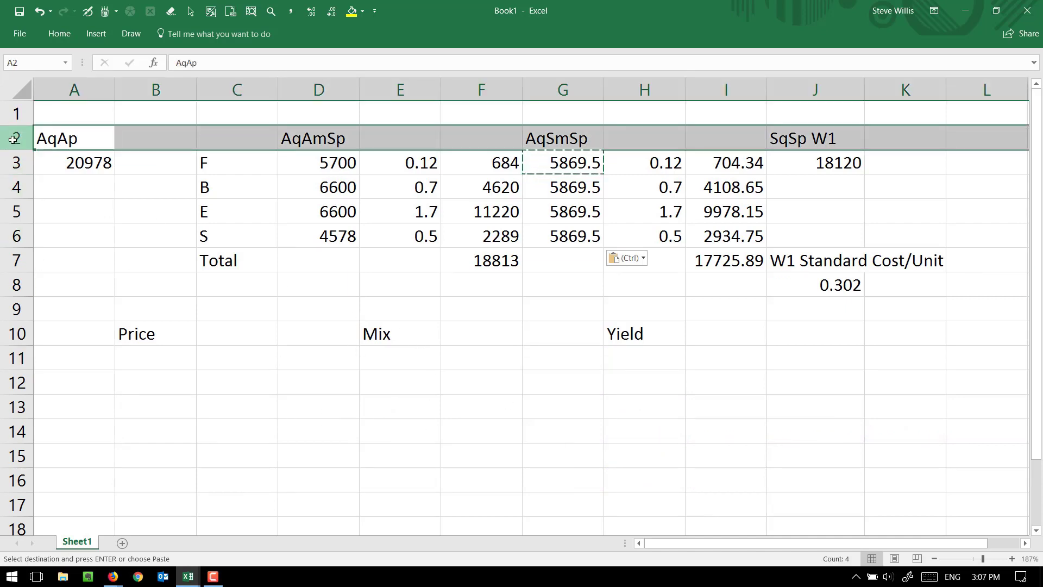
{"action": "key", "text": "ctrl+b"}
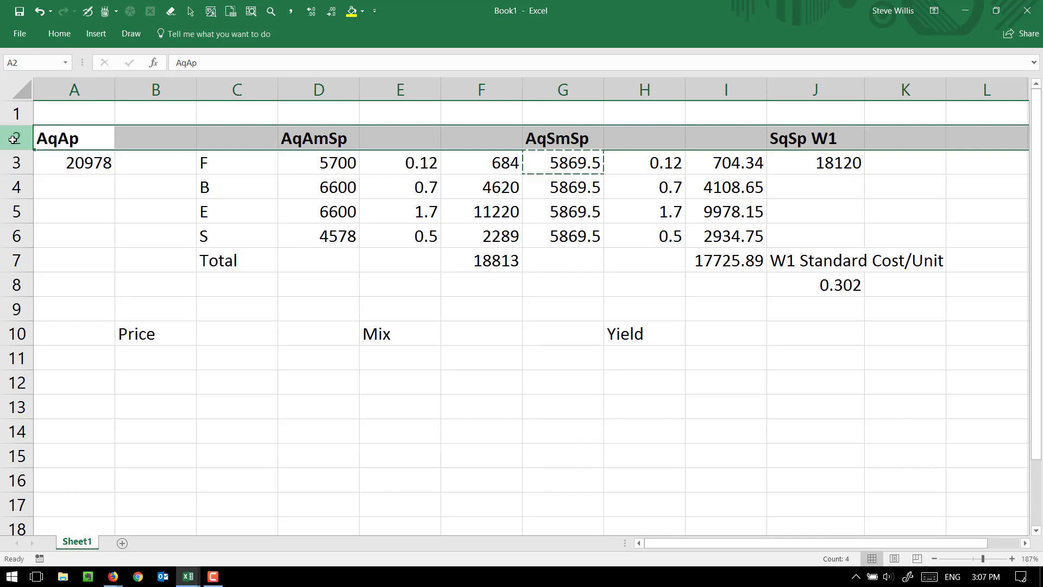
{"action": "key", "text": "ctrl+b"}
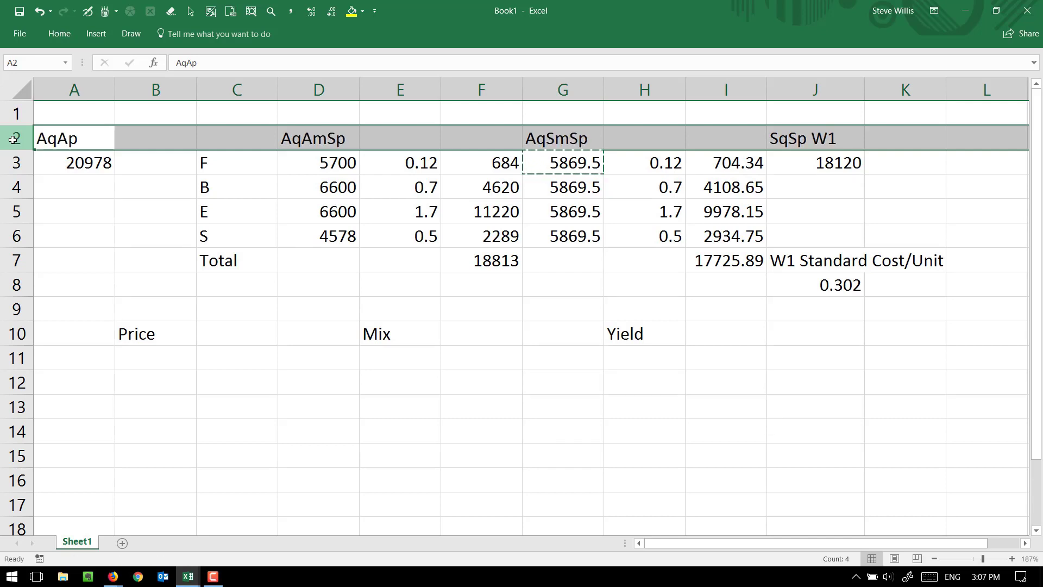
Make the SqSp, AqSmSp, AqAmSp and AqAp totals in cells J3, I7, F7 and A3 bold
{"action": "left_click", "coordinate": [821, 167]}
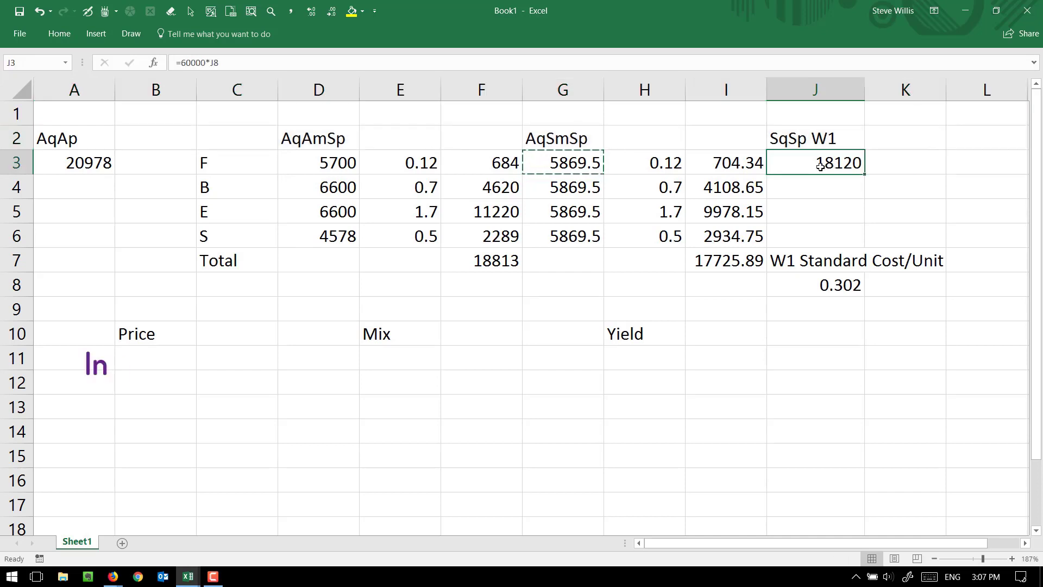
{"action": "key", "text": "ctrl+b"}
{"action": "left_click", "coordinate": [705, 260]}
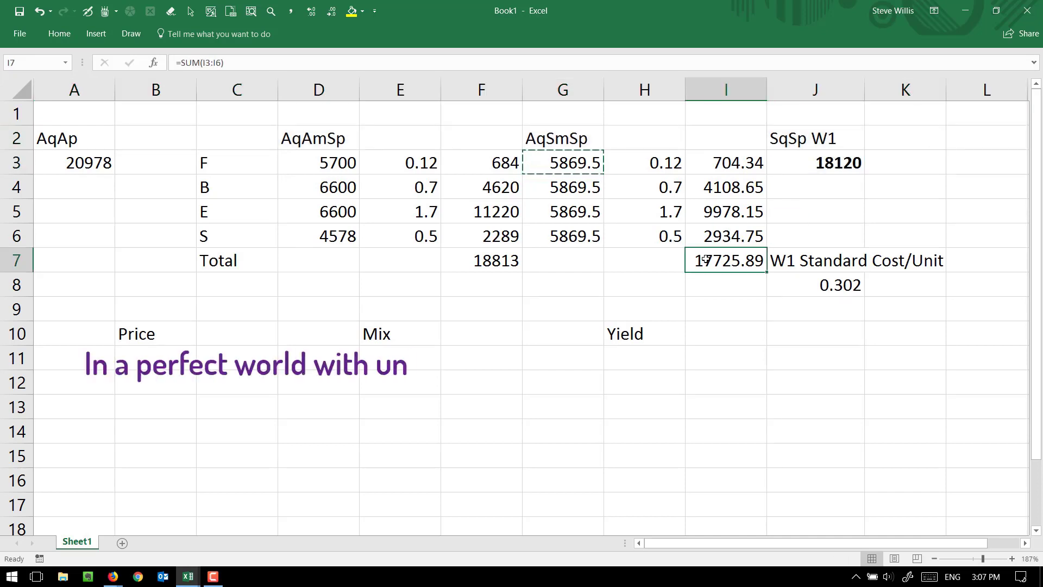
{"action": "key", "text": "ctrl+b"}
{"action": "left_click", "coordinate": [490, 261]}
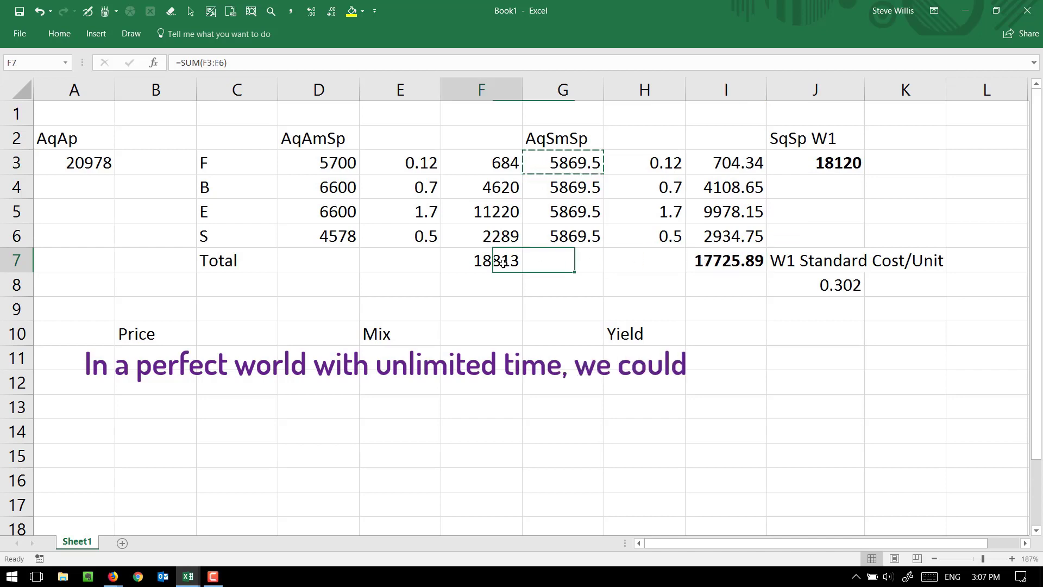
{"action": "key", "text": "ctrl+b"}
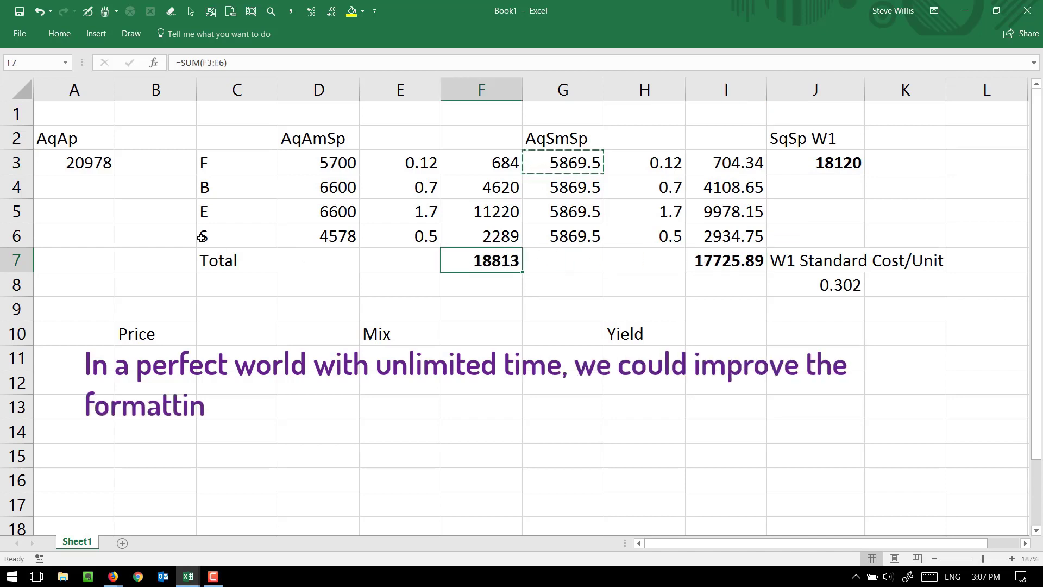
{"action": "left_click", "coordinate": [91, 167]}
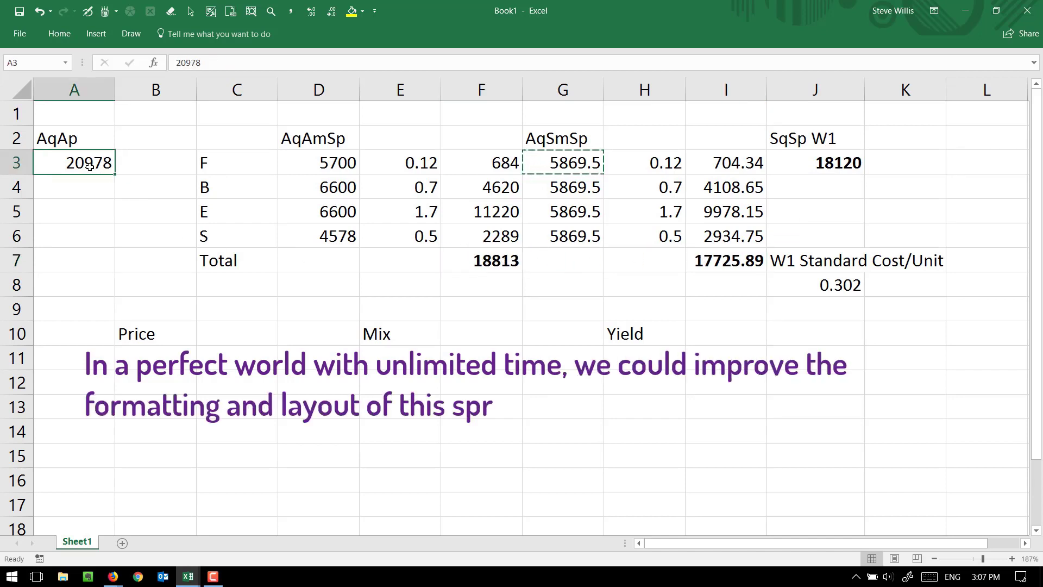
{"action": "key", "text": "ctrl+b"}
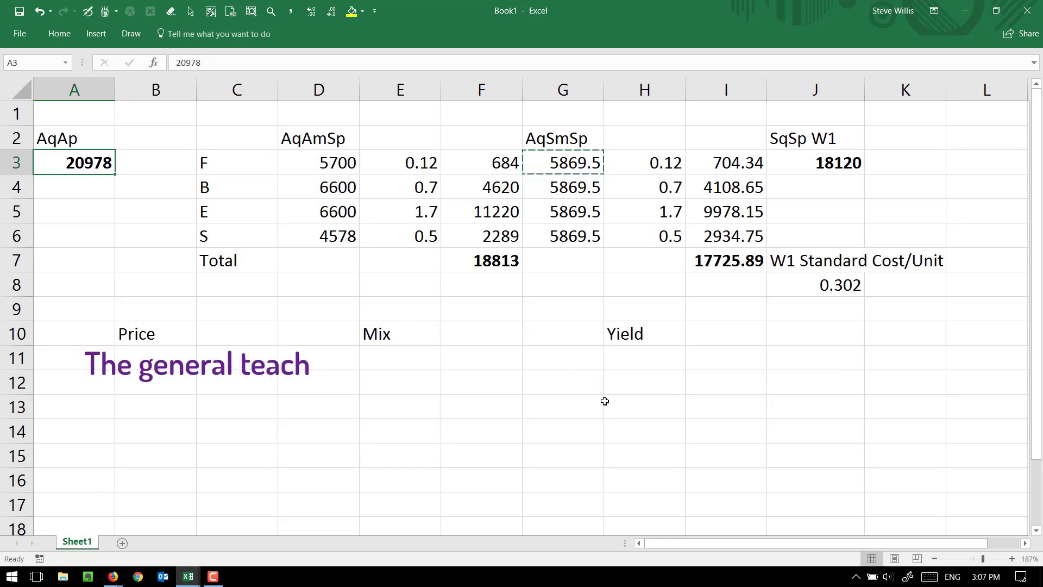
Extend the Yield label in cell H10 to read "Yield: favorable"
{"action": "left_click", "coordinate": [642, 331]}
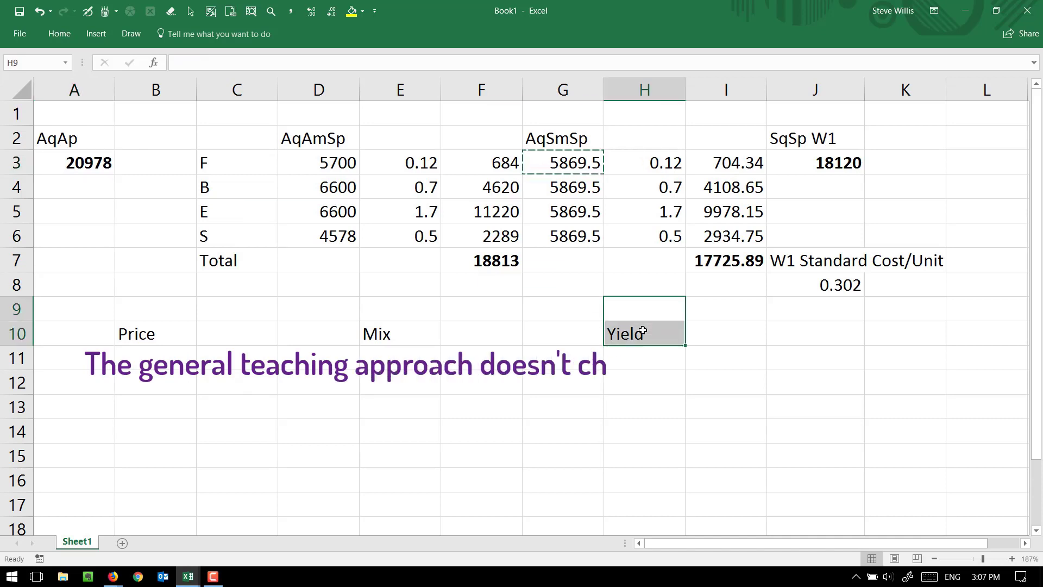
{"action": "left_click", "coordinate": [234, 62]}
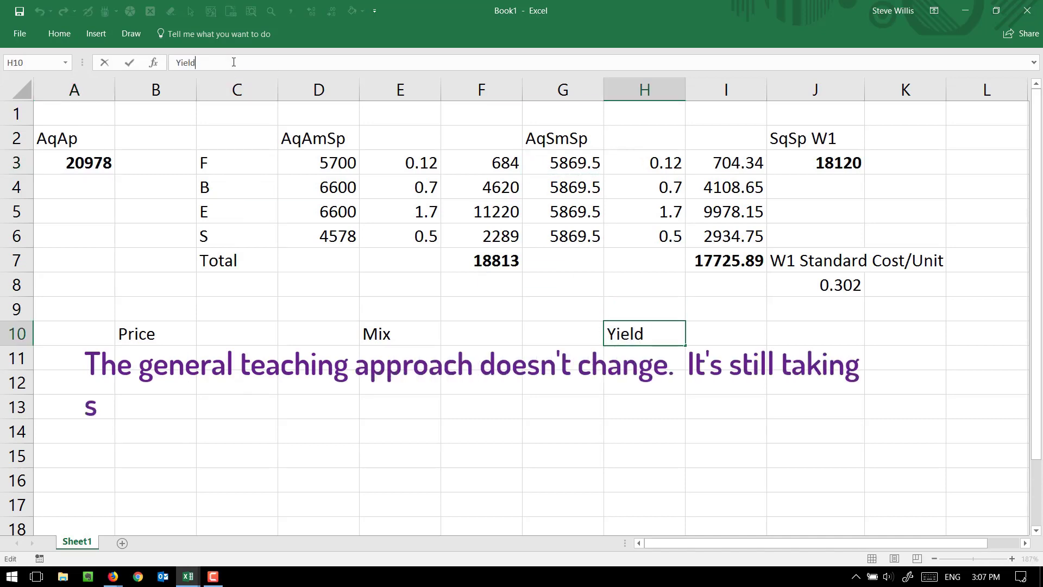
{"action": "type", "text": ": fa"}
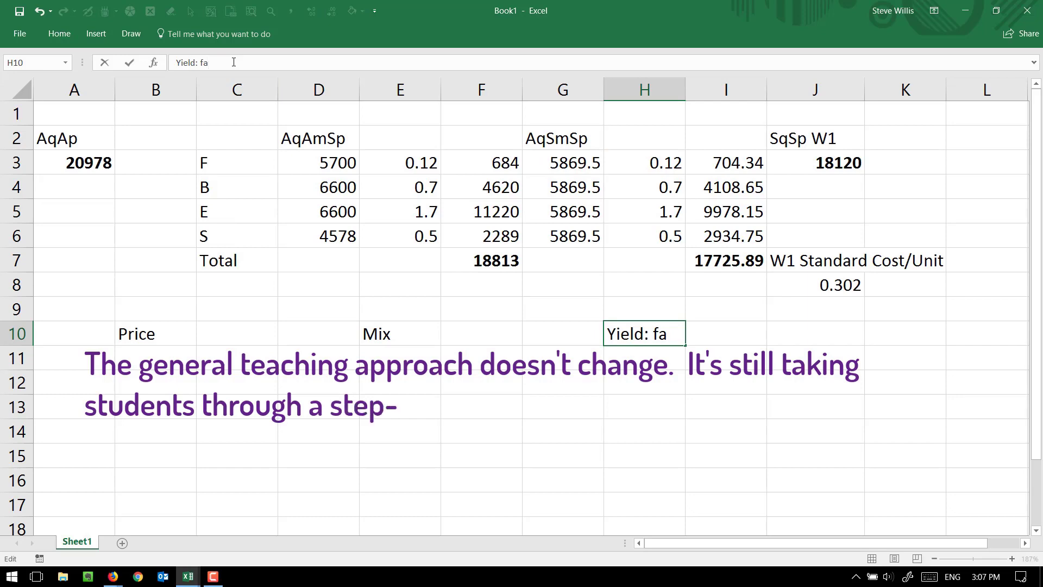
{"action": "type", "text": "vorable"}
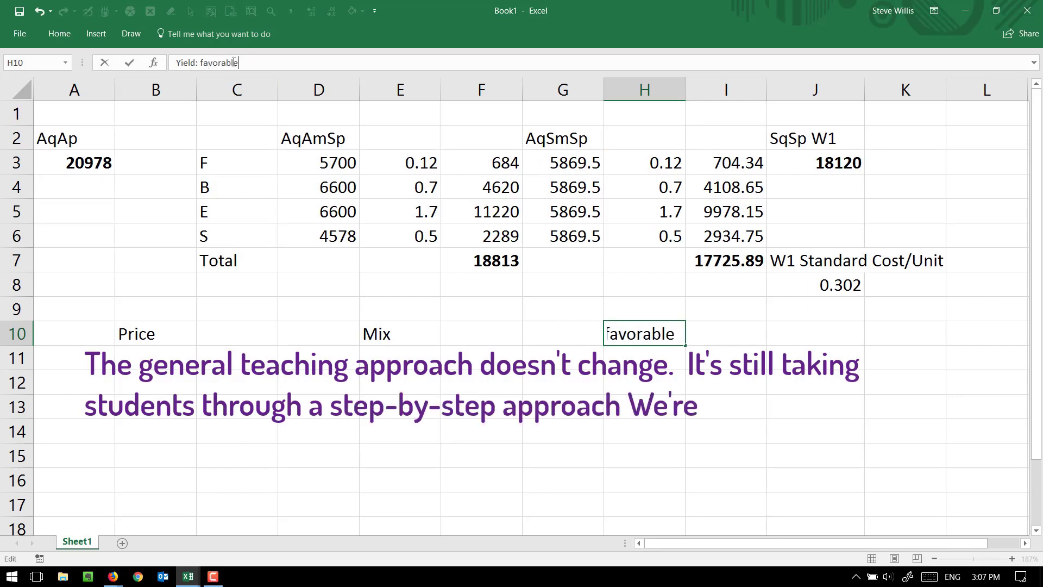
{"action": "key", "text": "Return"}
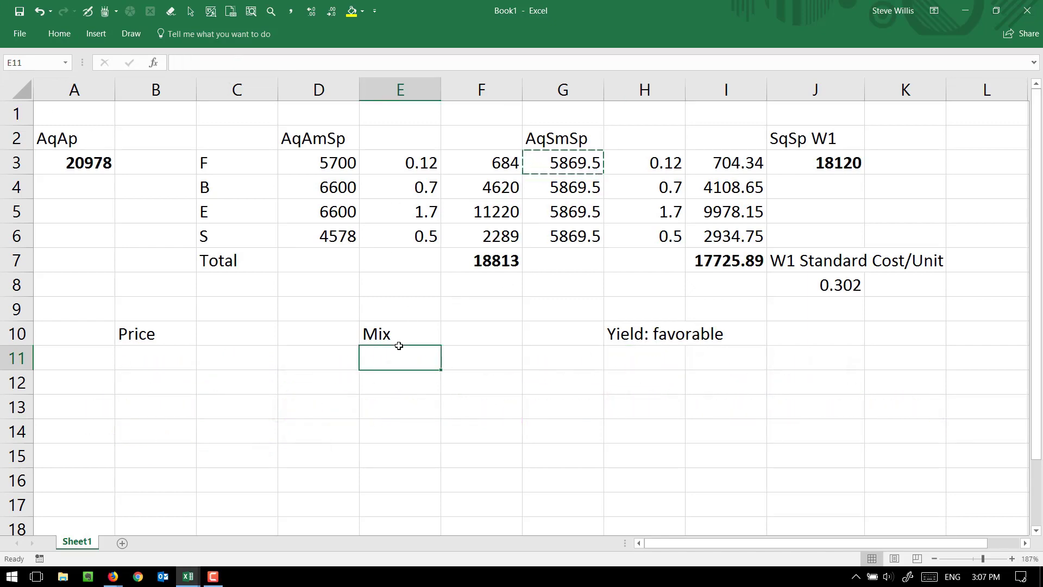
Extend the Mix label in cell E10 to read "Mix: Adverse"
{"action": "left_click", "coordinate": [399, 343]}
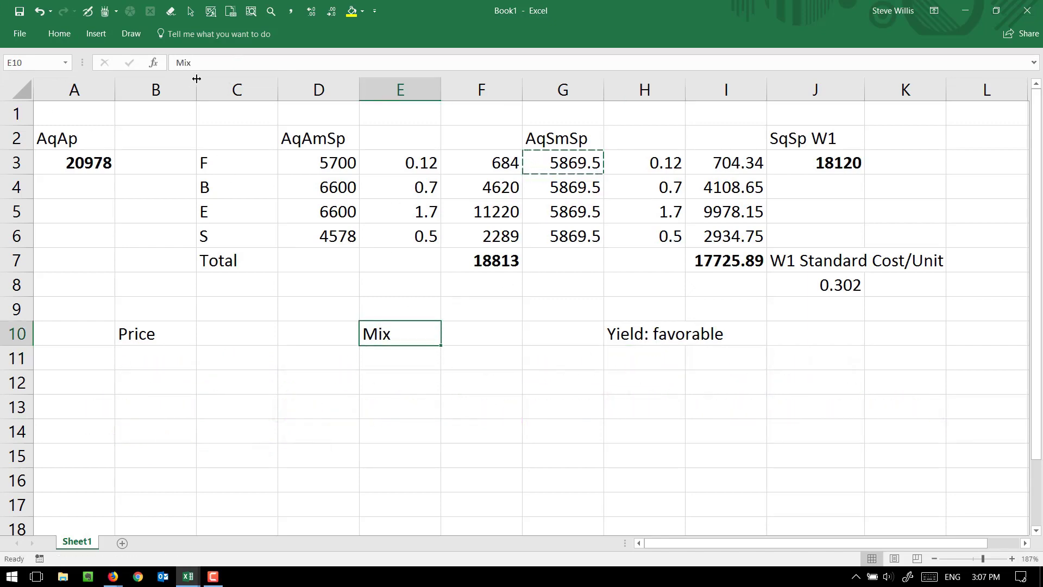
{"action": "left_click", "coordinate": [202, 58]}
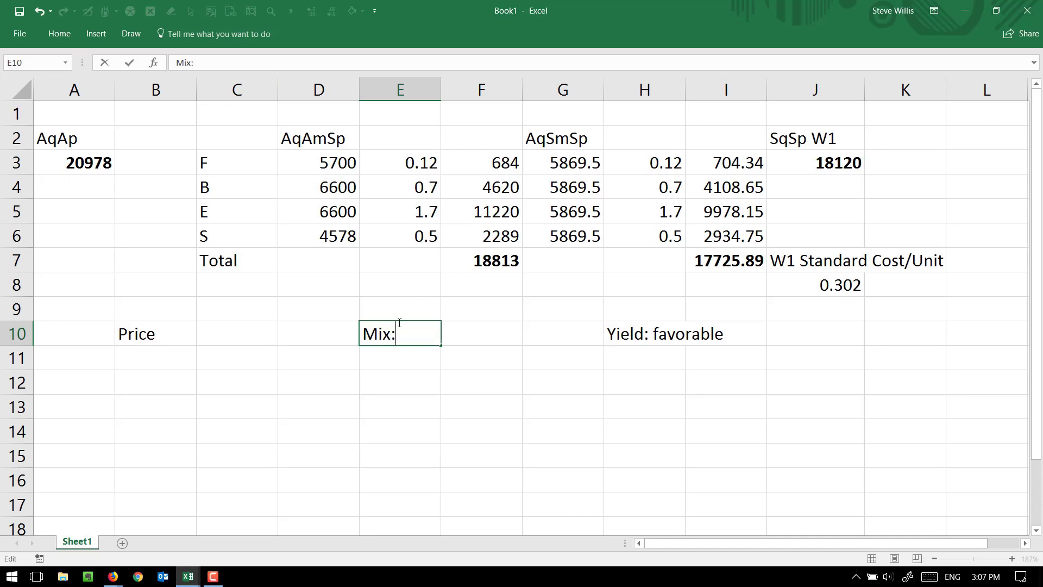
{"action": "type", "text": "Adverse"}
Extend the Price label in cell B10 to read "Price: Adverse"
{"action": "left_click", "coordinate": [133, 332]}
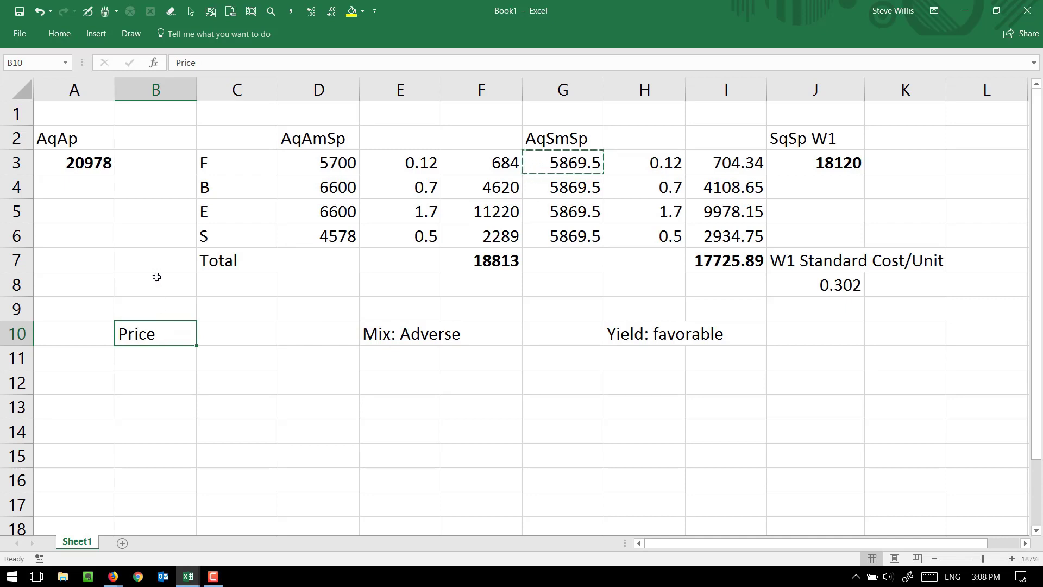
{"action": "left_click", "coordinate": [207, 66]}
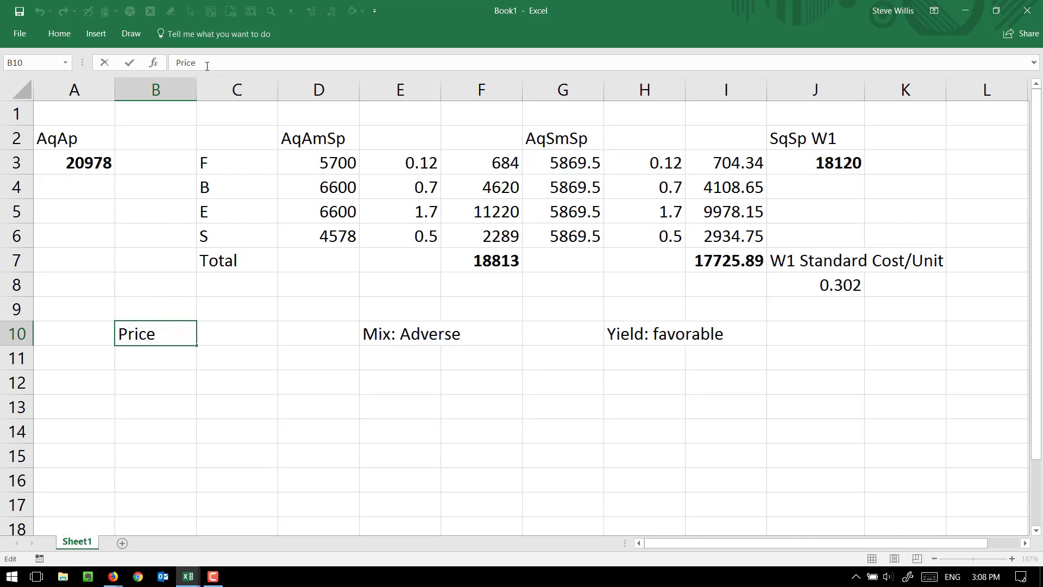
{"action": "type", "text": "a"}
{"action": "key", "text": "BackSpace"}
{"action": "type", "text": "Adverse"}
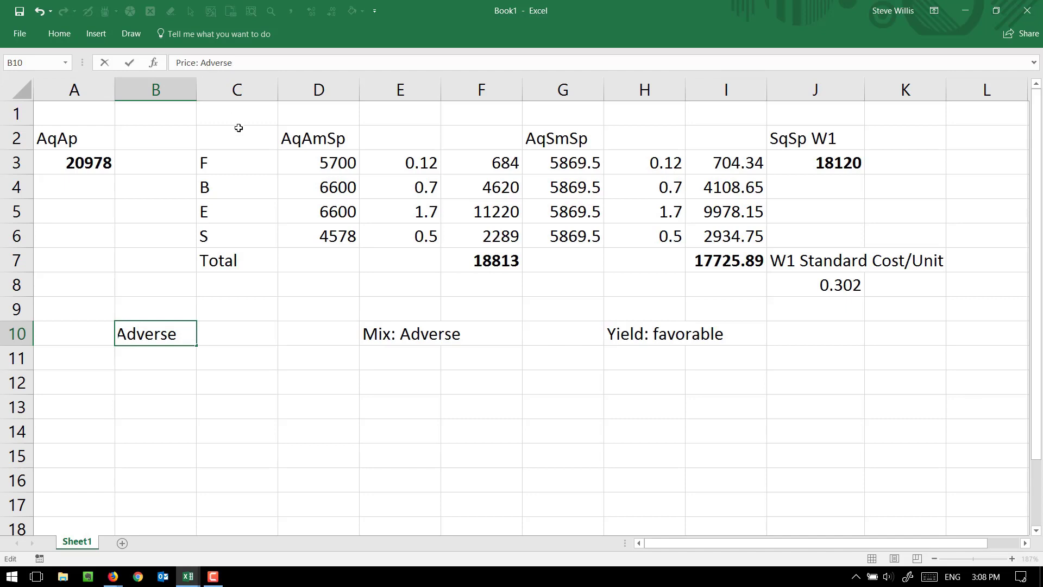
{"action": "key", "text": "Return"}
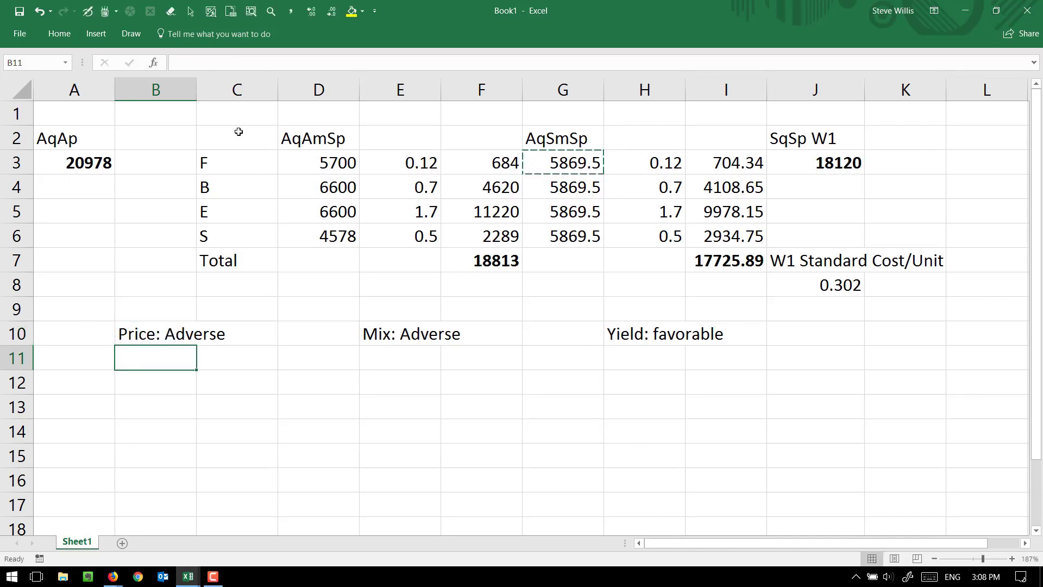
Calculate the yield variance in cell H9 with the formula =J3-I7
{"action": "left_click", "coordinate": [658, 310]}
{"action": "type", "text": "="}
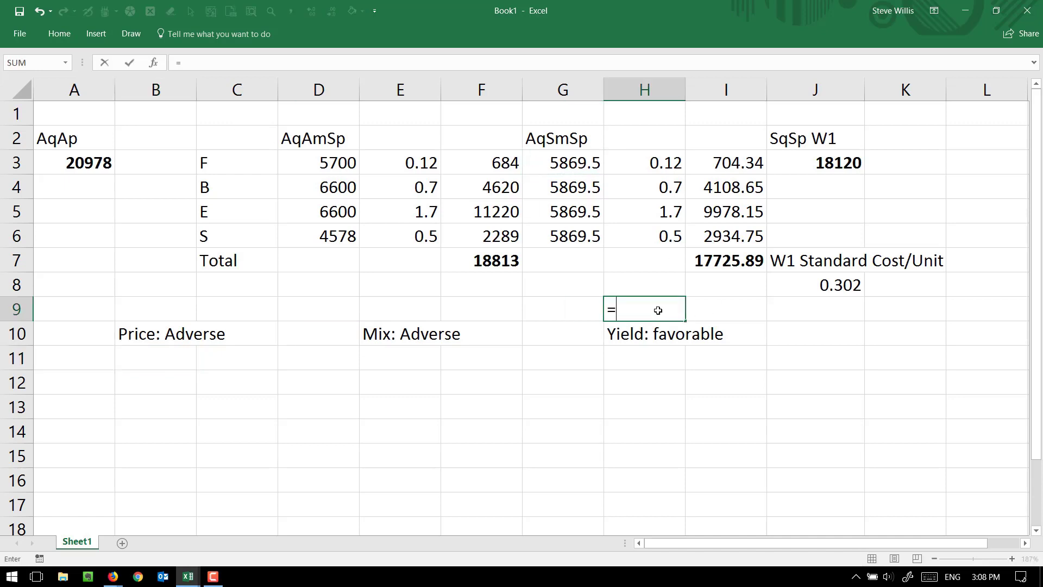
{"action": "left_click", "coordinate": [801, 160]}
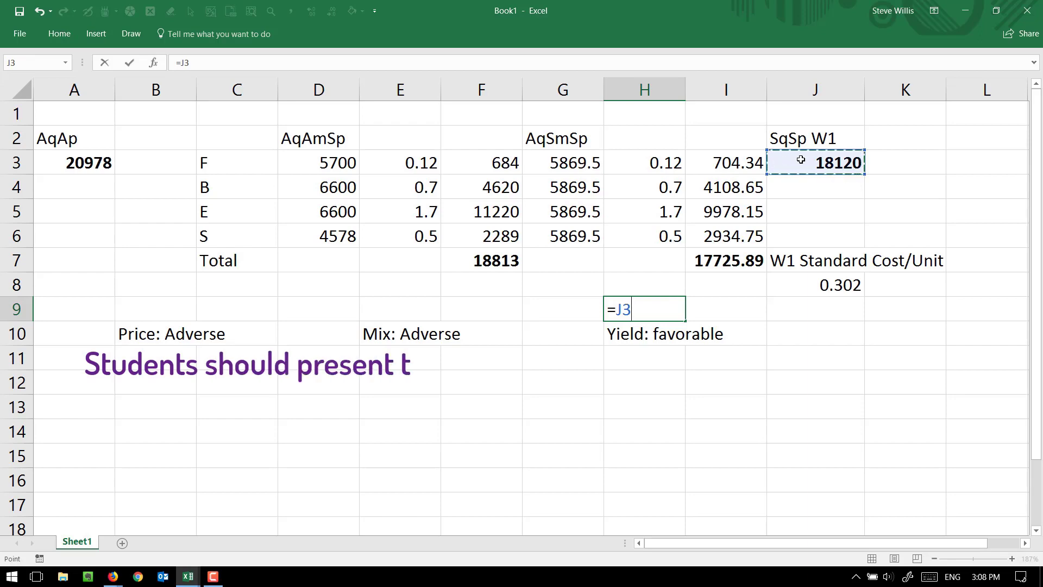
{"action": "type", "text": "="}
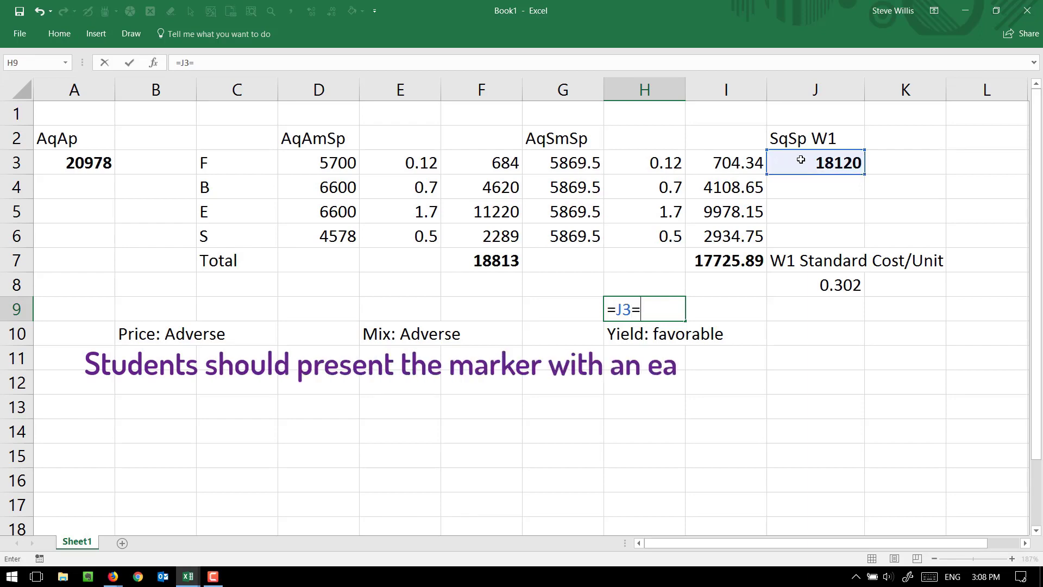
{"action": "key", "text": "BackSpace"}
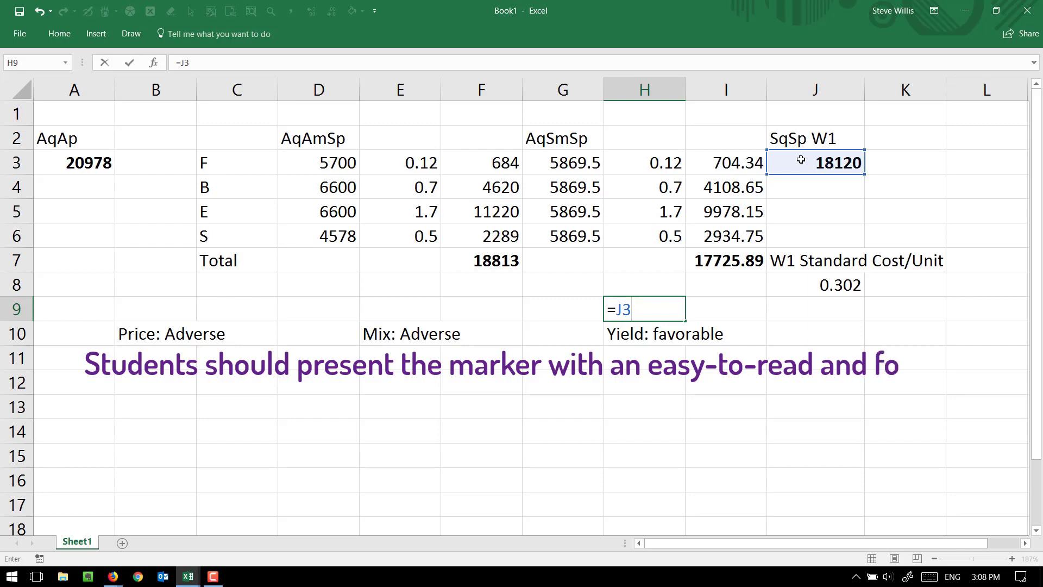
{"action": "type", "text": "-"}
{"action": "left_click", "coordinate": [748, 256]}
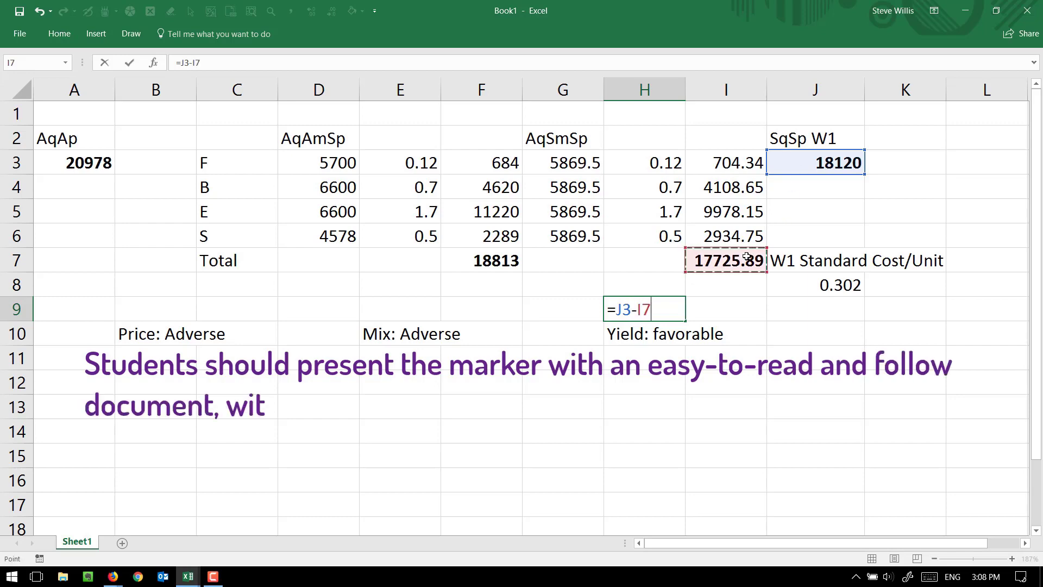
{"action": "key", "text": "Return"}
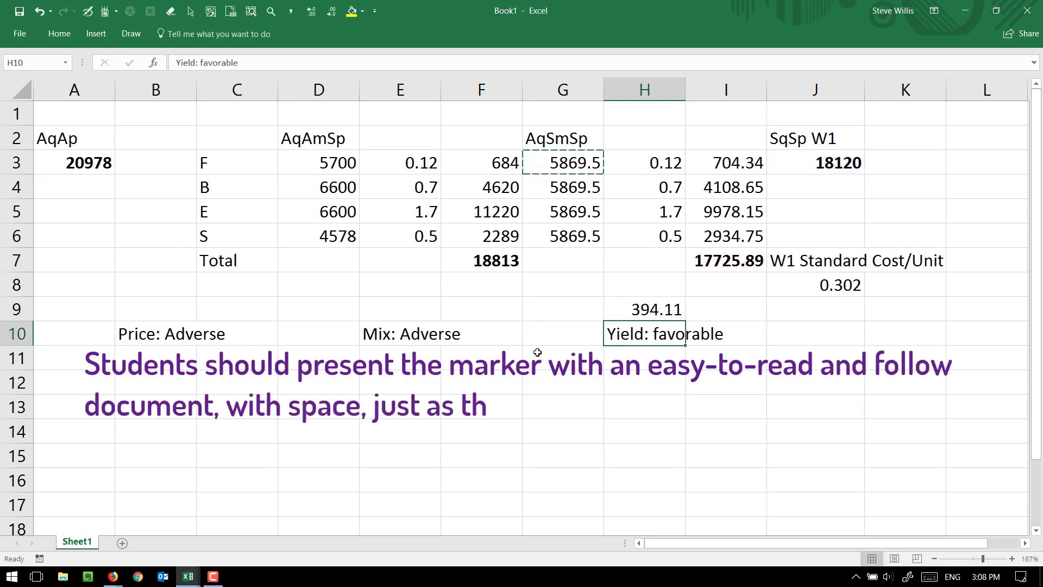
Calculate the mix variance in cell E9 with the formula =F7-I7
{"action": "left_click", "coordinate": [414, 325]}
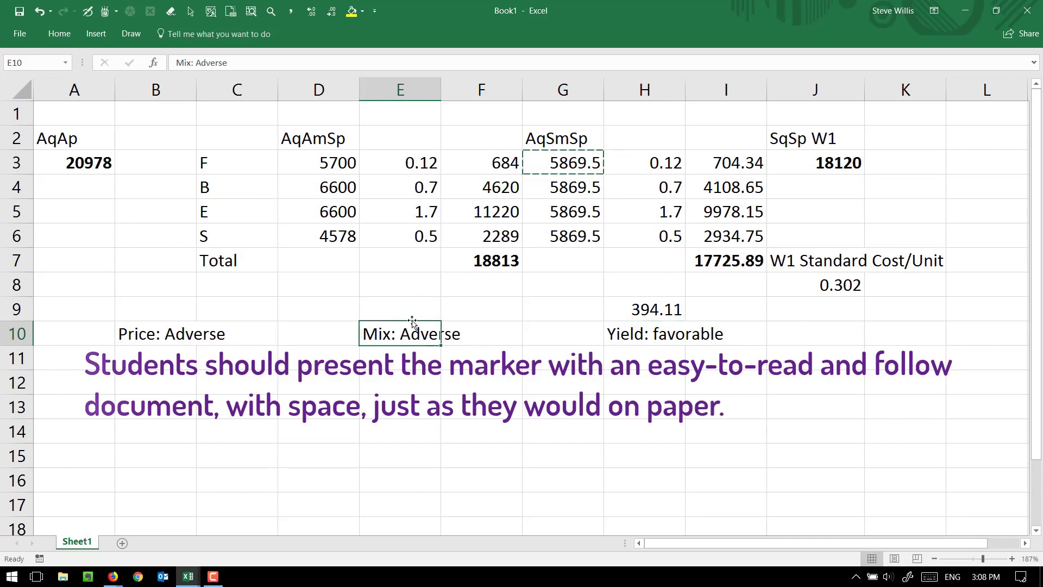
{"action": "left_click", "coordinate": [400, 309]}
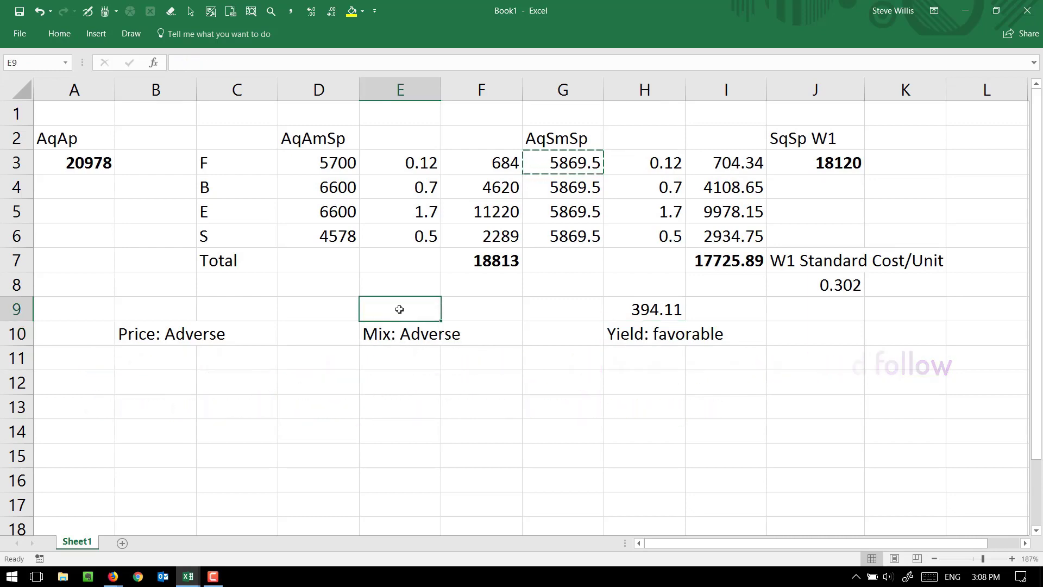
{"action": "type", "text": "="}
{"action": "left_click", "coordinate": [472, 266]}
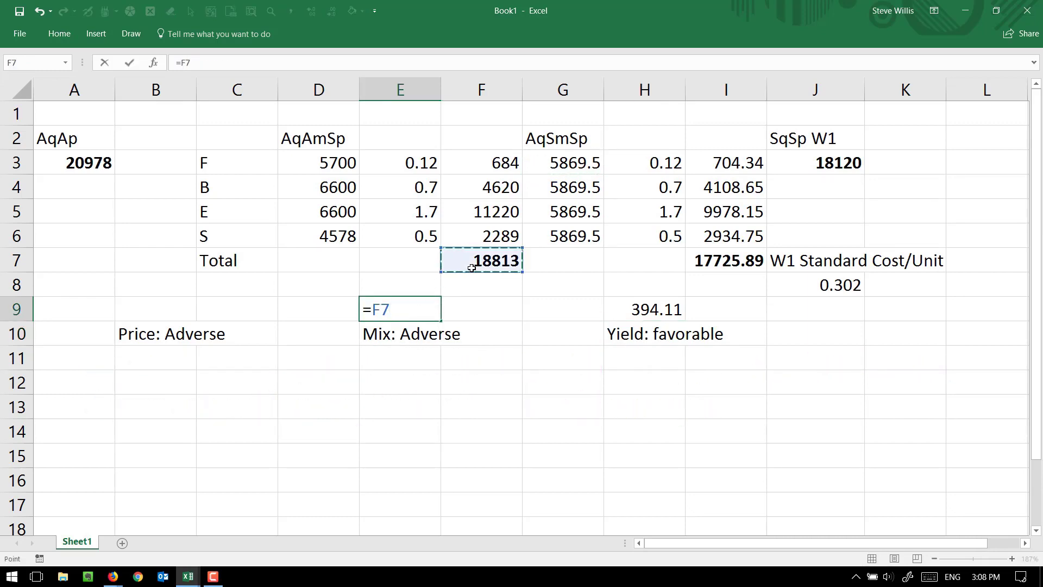
{"action": "type", "text": "-"}
{"action": "left_click", "coordinate": [699, 262]}
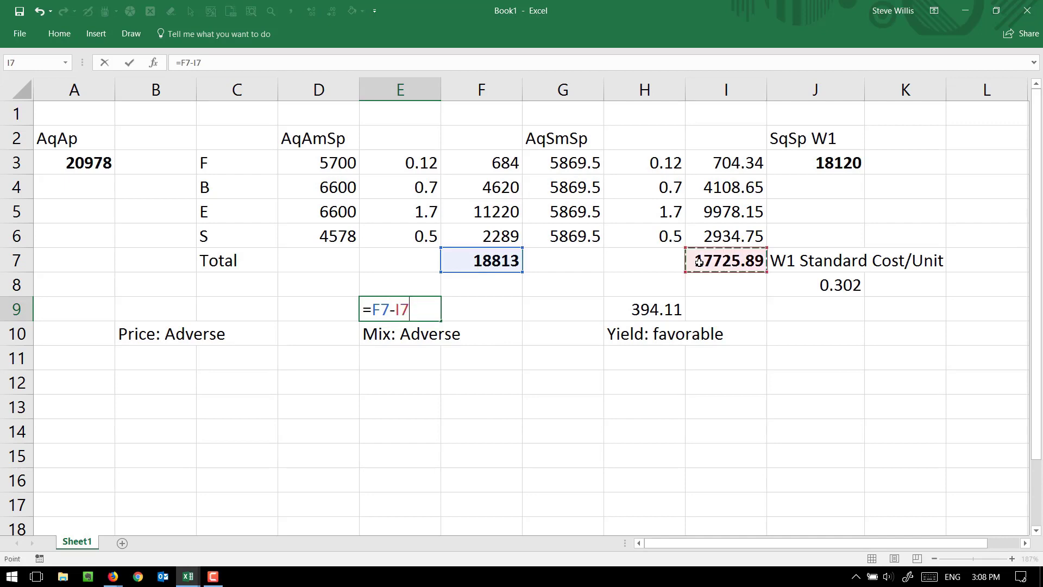
{"action": "key", "text": "Return"}
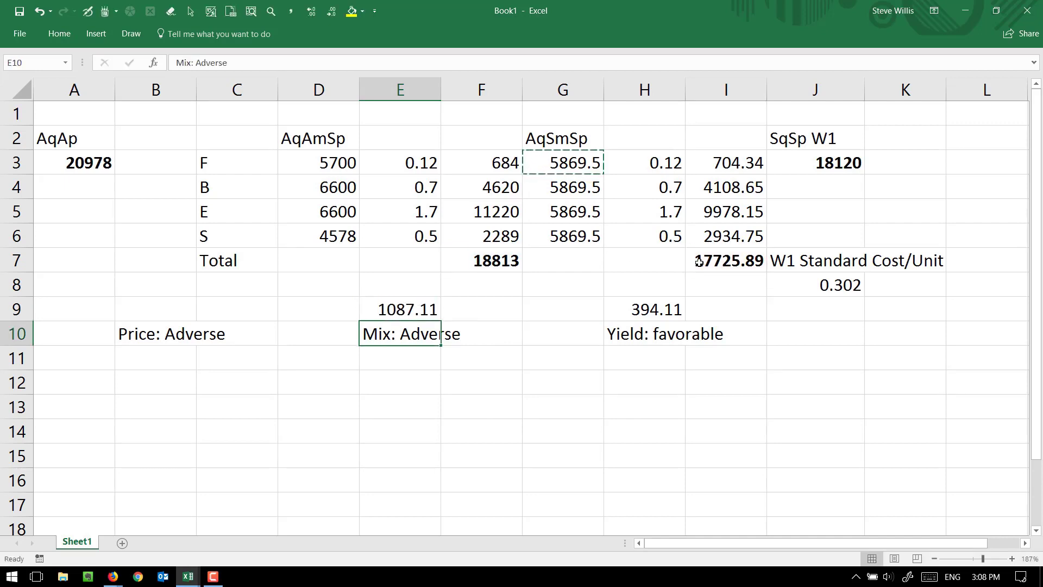
Calculate the price variance in cell B9 with the formula =A3-F7
{"action": "left_click", "coordinate": [168, 303]}
{"action": "type", "text": "="}
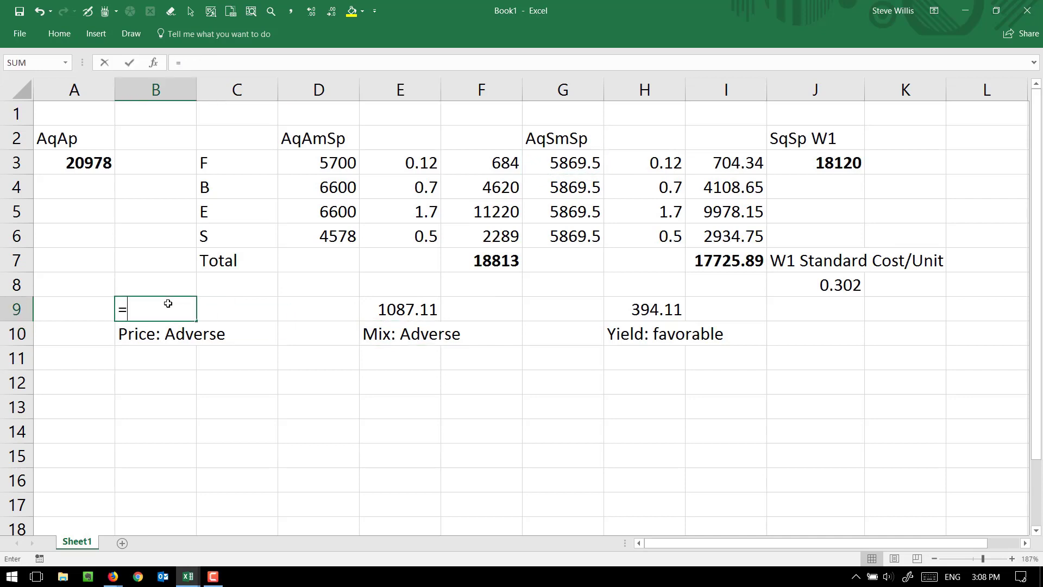
{"action": "left_click", "coordinate": [63, 157]}
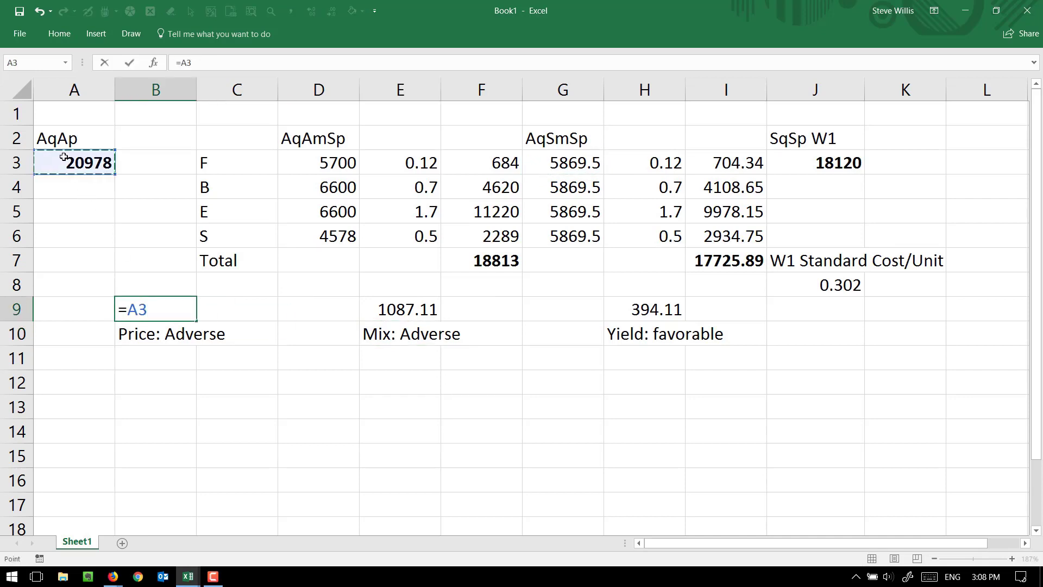
{"action": "type", "text": "-"}
{"action": "left_click", "coordinate": [484, 268]}
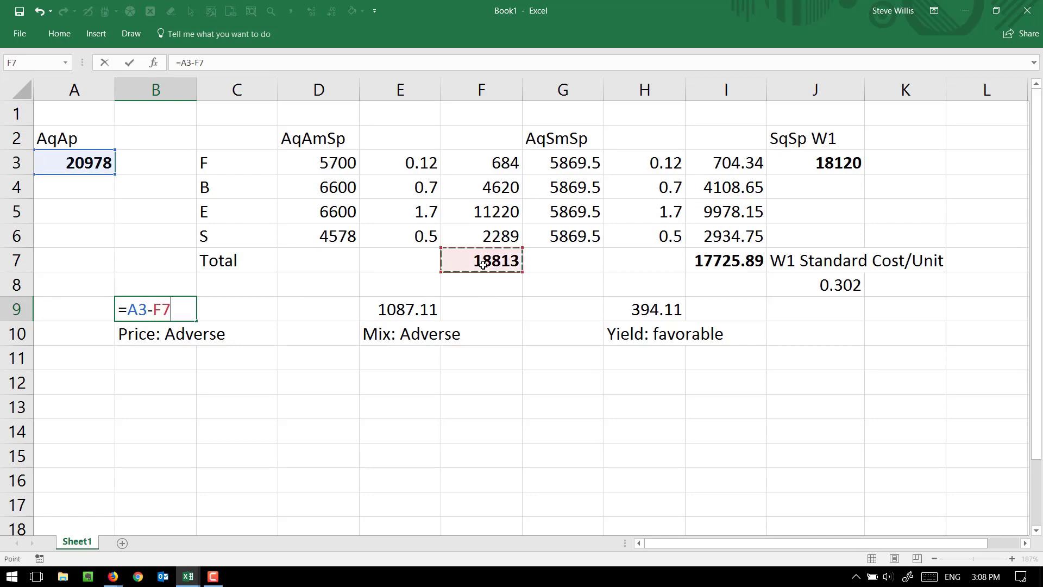
{"action": "key", "text": "Return"}
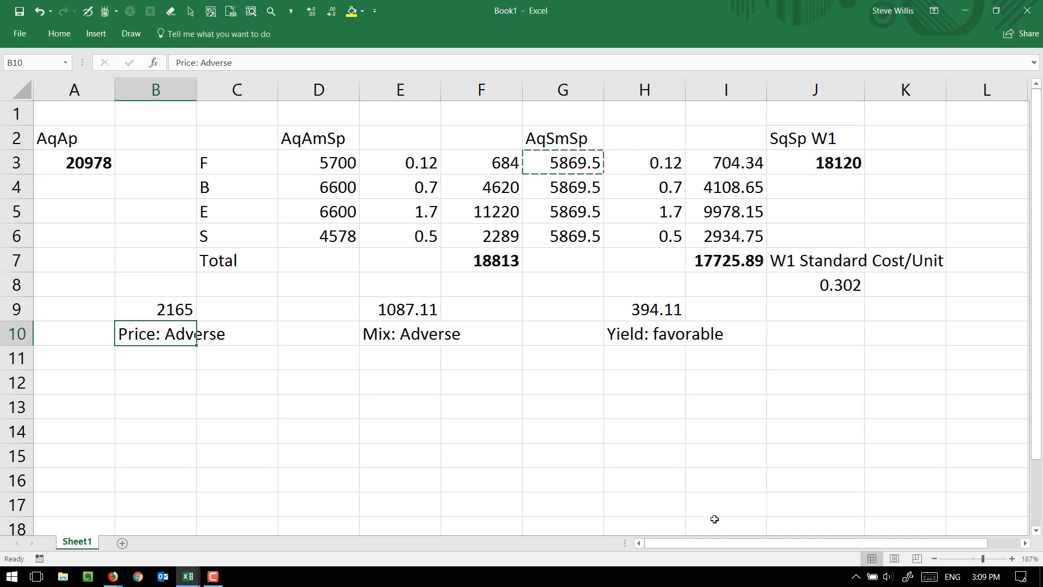
Format the AqAp total in A3 and the price variance in B9 with a thousands separator and no decimals
{"action": "left_click", "coordinate": [70, 161]}
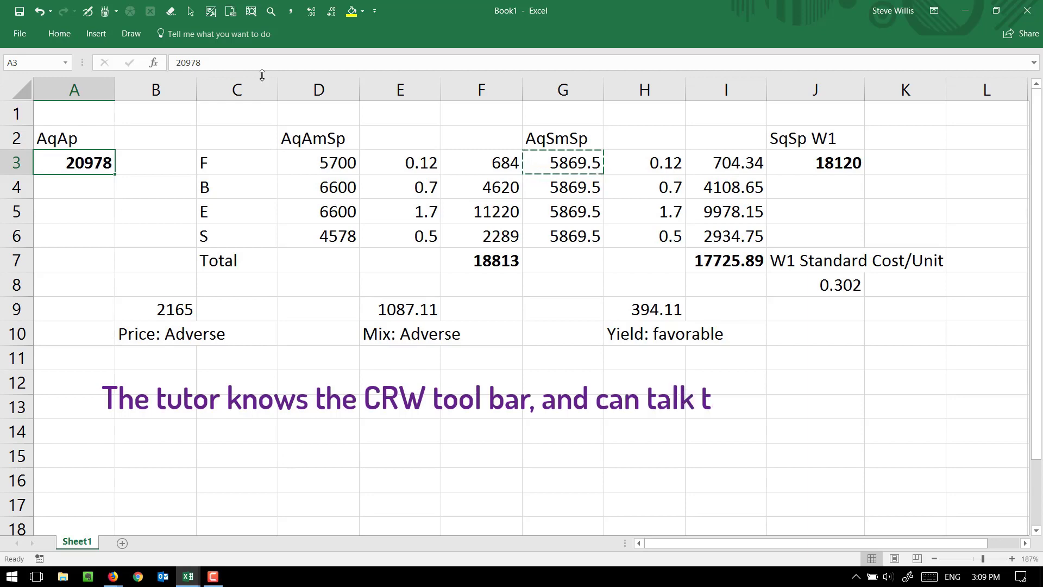
{"action": "left_click", "coordinate": [291, 11]}
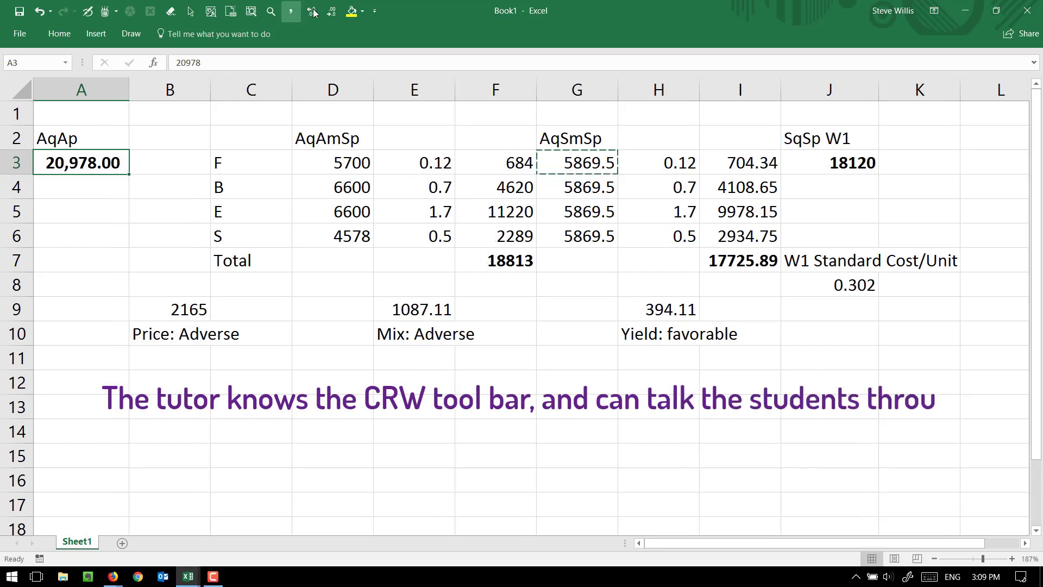
{"action": "double_click", "coordinate": [331, 11]}
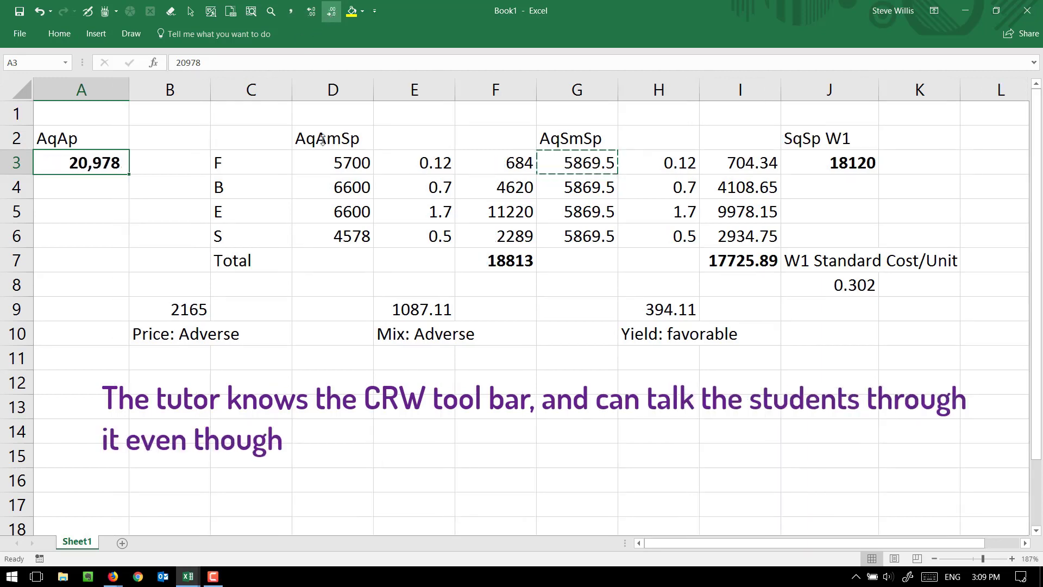
{"action": "left_click", "coordinate": [179, 309]}
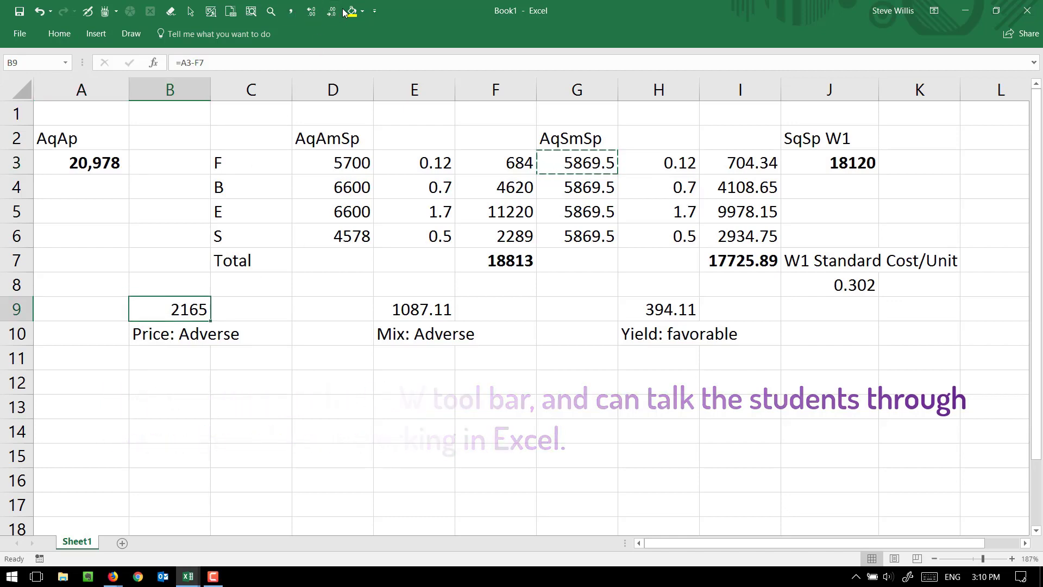
{"action": "left_click", "coordinate": [290, 12]}
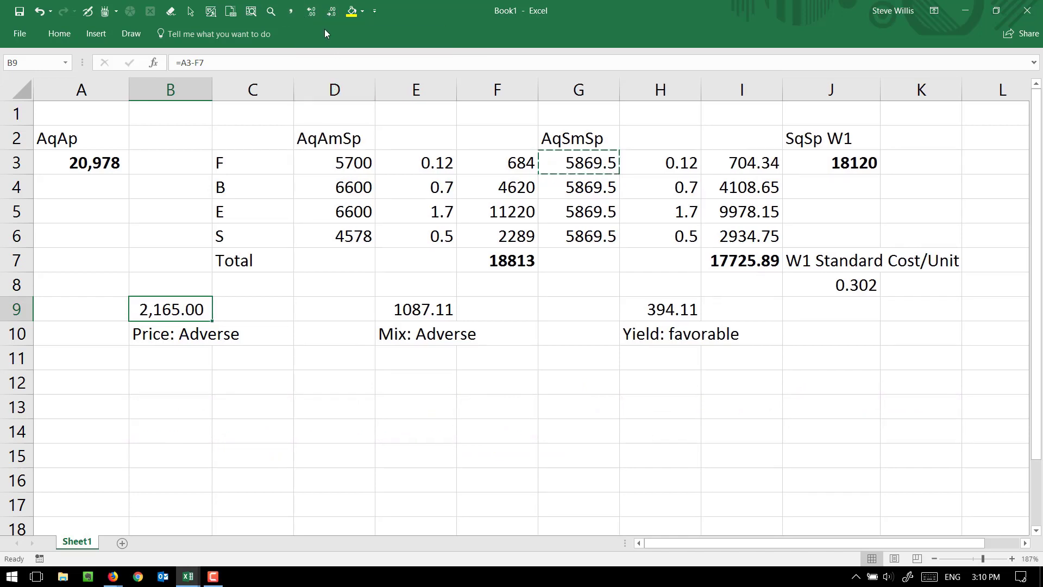
{"action": "left_click", "coordinate": [330, 12]}
{"action": "left_click", "coordinate": [330, 12]}
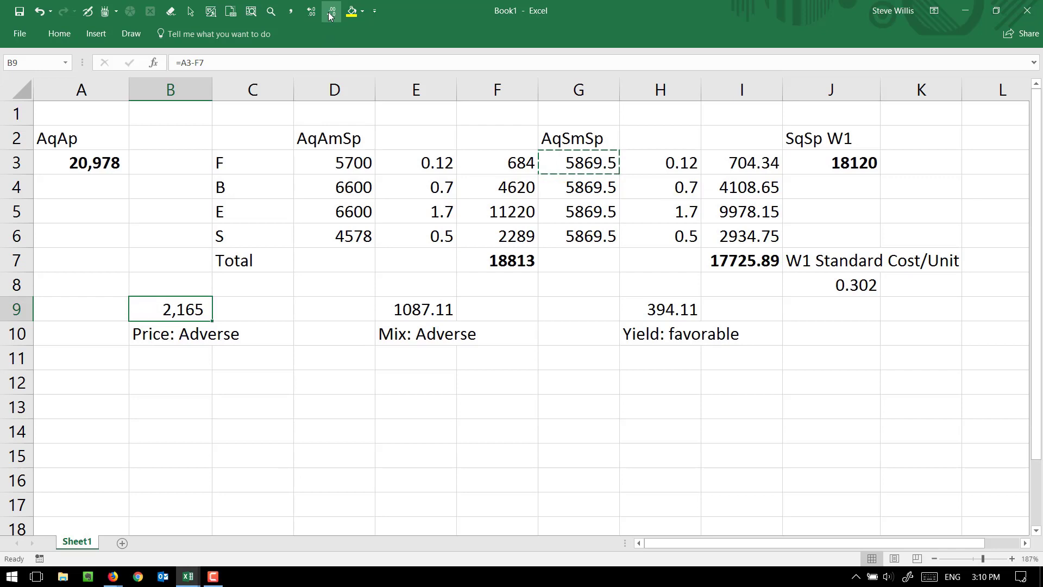
Format the mix variance in E9 with a thousands separator and no decimals, and reduce the yield variance in H9 to zero decimals
{"action": "left_click", "coordinate": [436, 309]}
{"action": "double_click", "coordinate": [435, 309]}
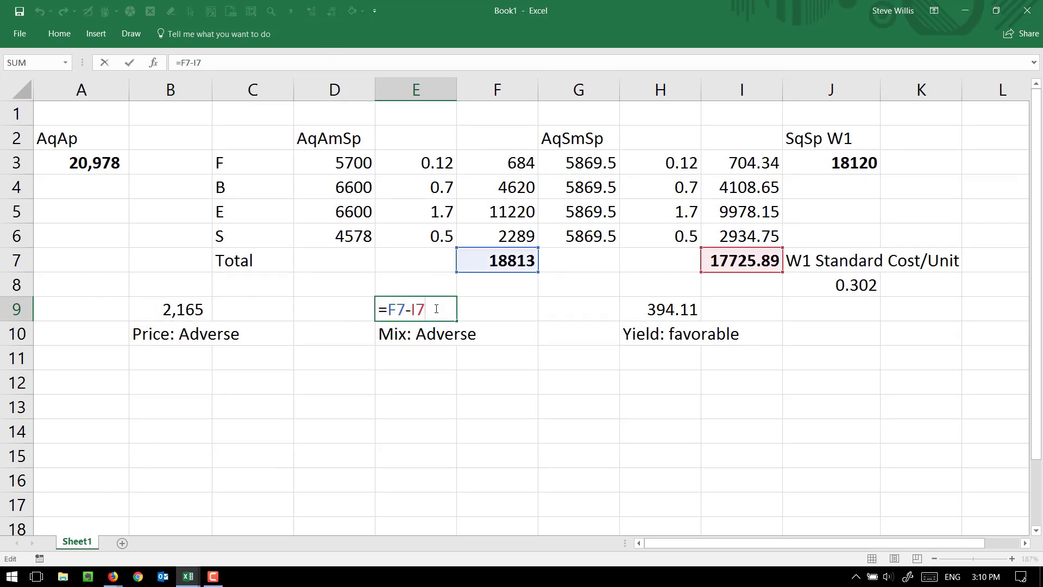
{"action": "left_click", "coordinate": [463, 414]}
{"action": "left_click", "coordinate": [416, 308]}
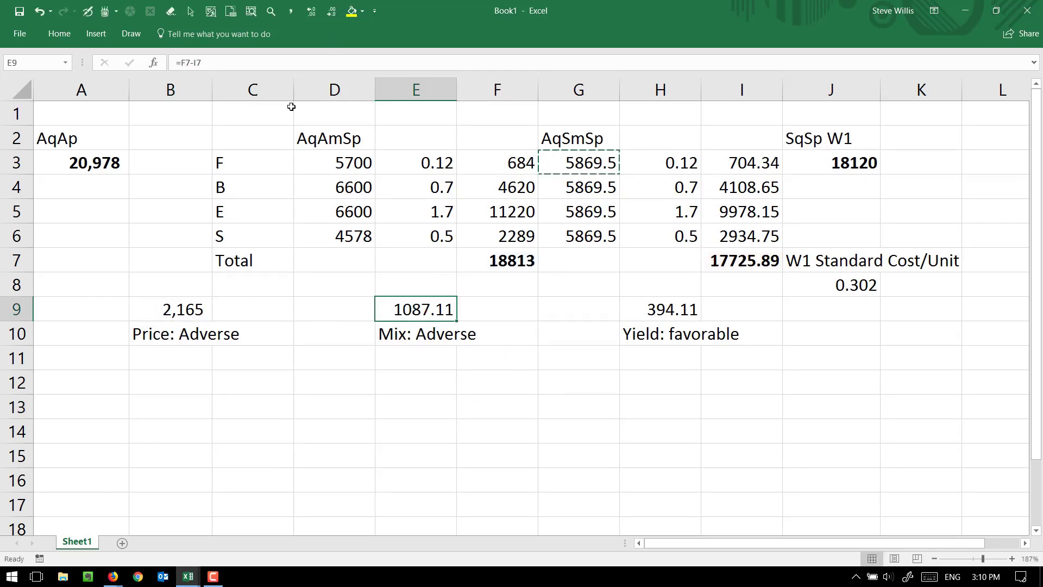
{"action": "left_click", "coordinate": [291, 14]}
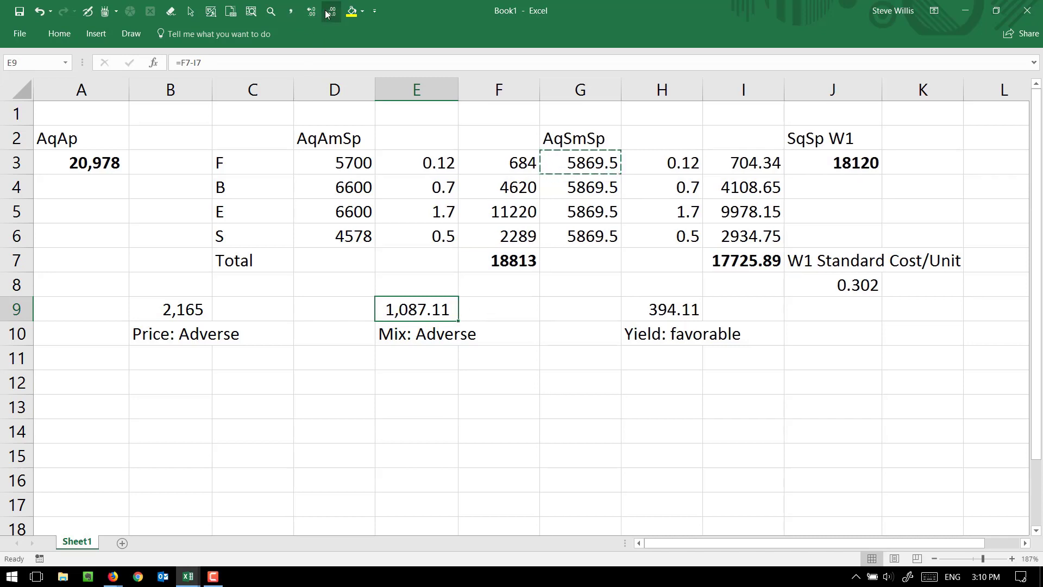
{"action": "left_click", "coordinate": [329, 13]}
{"action": "left_click", "coordinate": [328, 13]}
{"action": "left_click", "coordinate": [660, 307]}
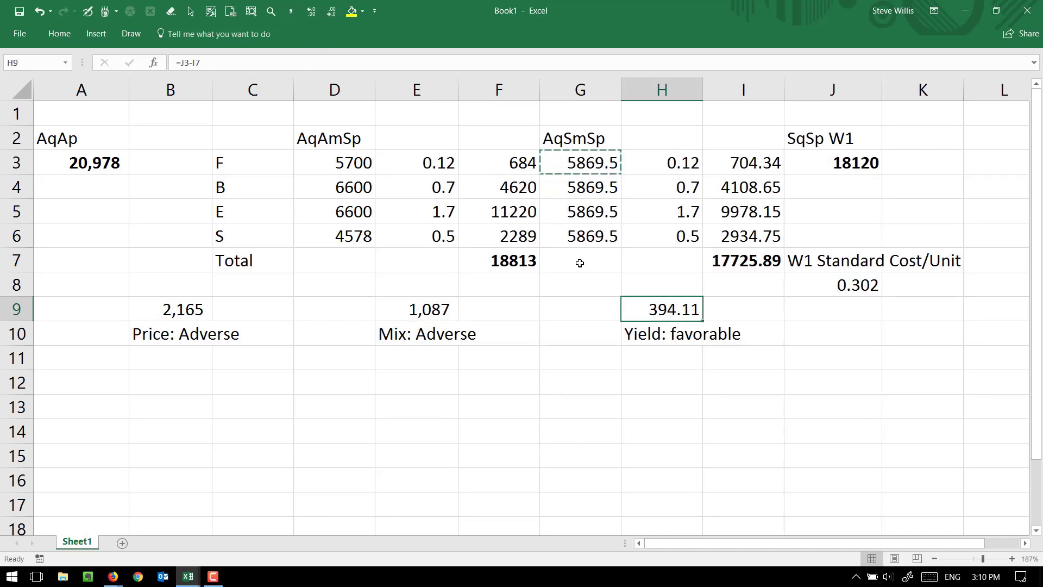
{"action": "left_click", "coordinate": [329, 13]}
{"action": "left_click", "coordinate": [328, 13]}
Format the SqSp total in cell J3 with a thousands separator and no decimals
{"action": "left_click", "coordinate": [838, 165]}
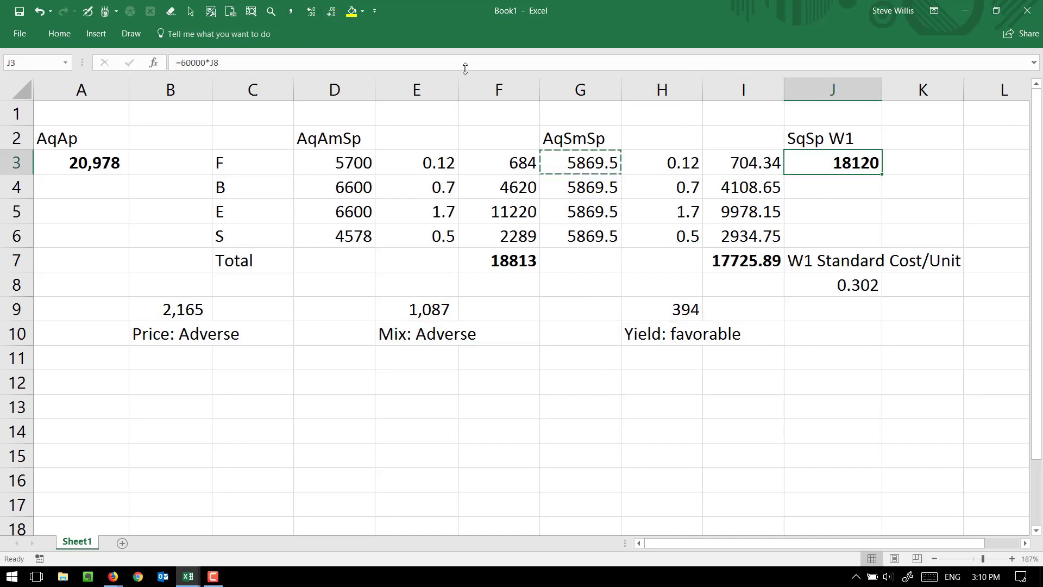
{"action": "left_click", "coordinate": [289, 11]}
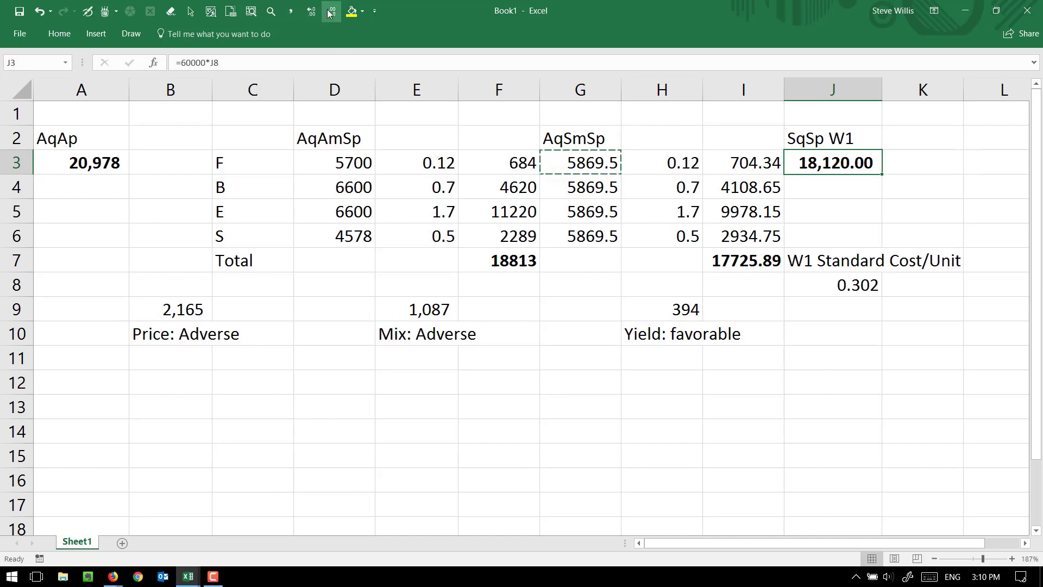
{"action": "left_click", "coordinate": [328, 13]}
{"action": "left_click", "coordinate": [329, 13]}
Make the price, mix and yield variances in cells B9, E9 and H9 bold
{"action": "left_click", "coordinate": [174, 309]}
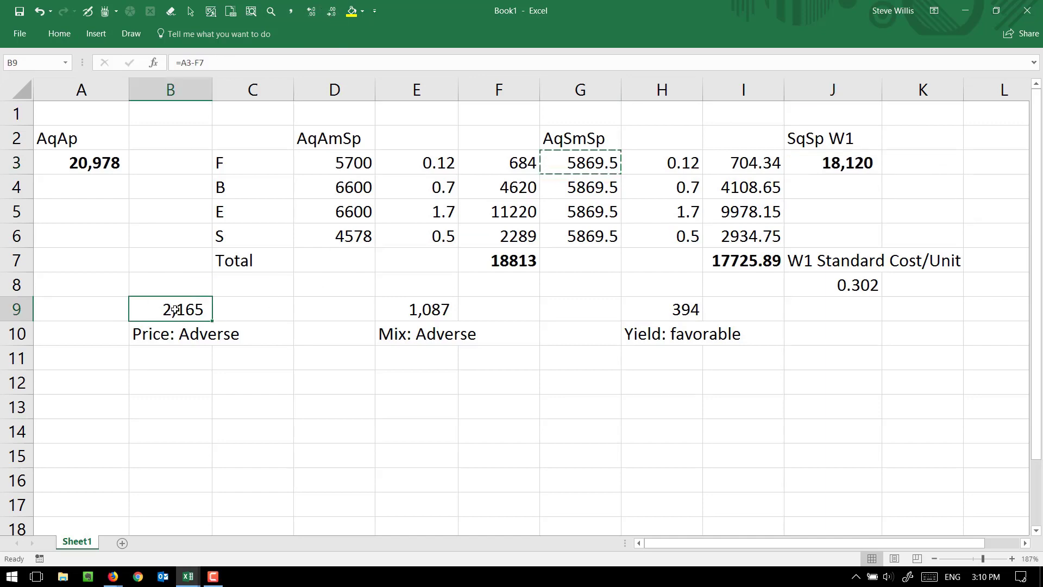
{"action": "key", "text": "ctrl+b"}
{"action": "key", "text": "Right"}
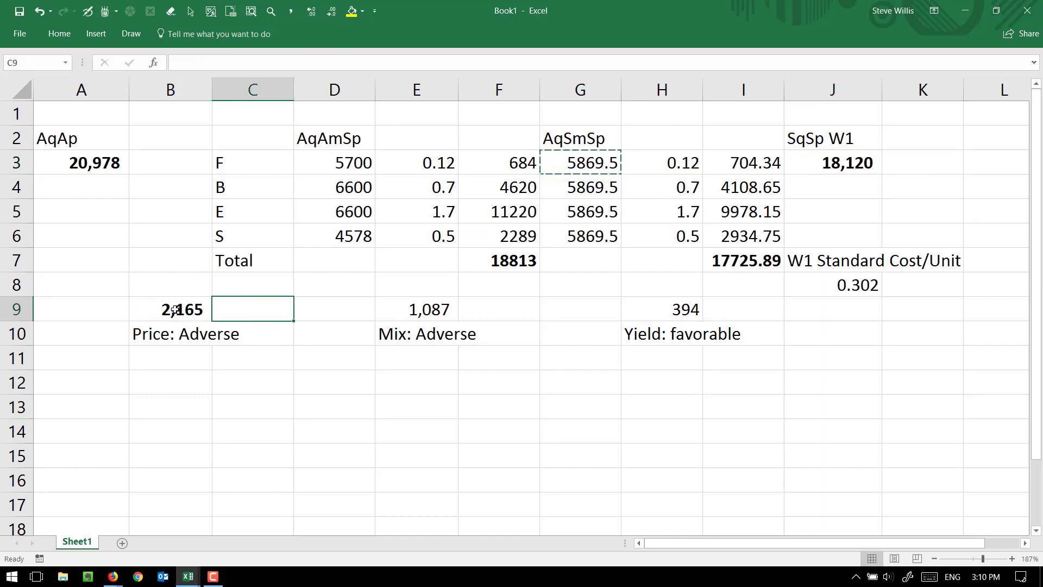
{"action": "key", "text": "Right"}
{"action": "key", "text": "Right"}
{"action": "key", "text": "Right"}
{"action": "key", "text": "Left"}
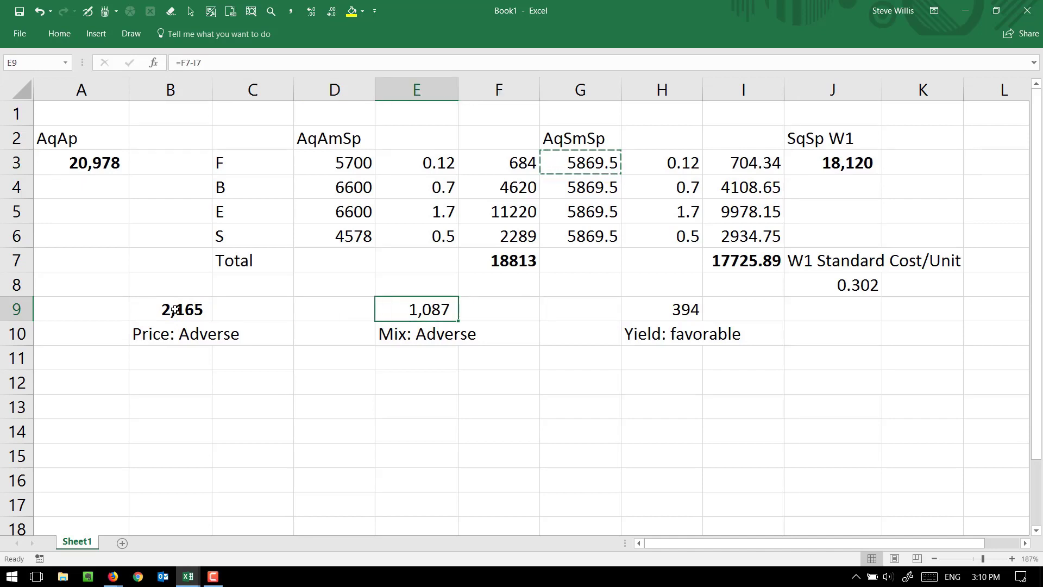
{"action": "key", "text": "ctrl+b"}
{"action": "key", "text": "Right"}
{"action": "key", "text": "Right"}
{"action": "key", "text": "Right"}
{"action": "key", "text": "ctrl+b"}
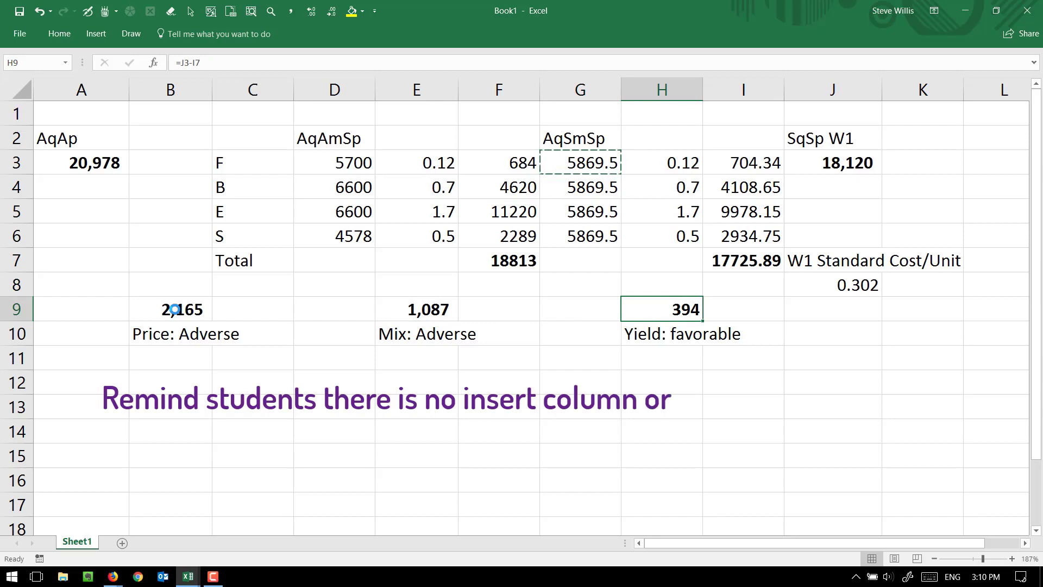
Move the SqSp W1 block, including the W1 standard cost per unit, from J2:J8 to K2:K8
{"action": "left_click", "coordinate": [811, 134]}
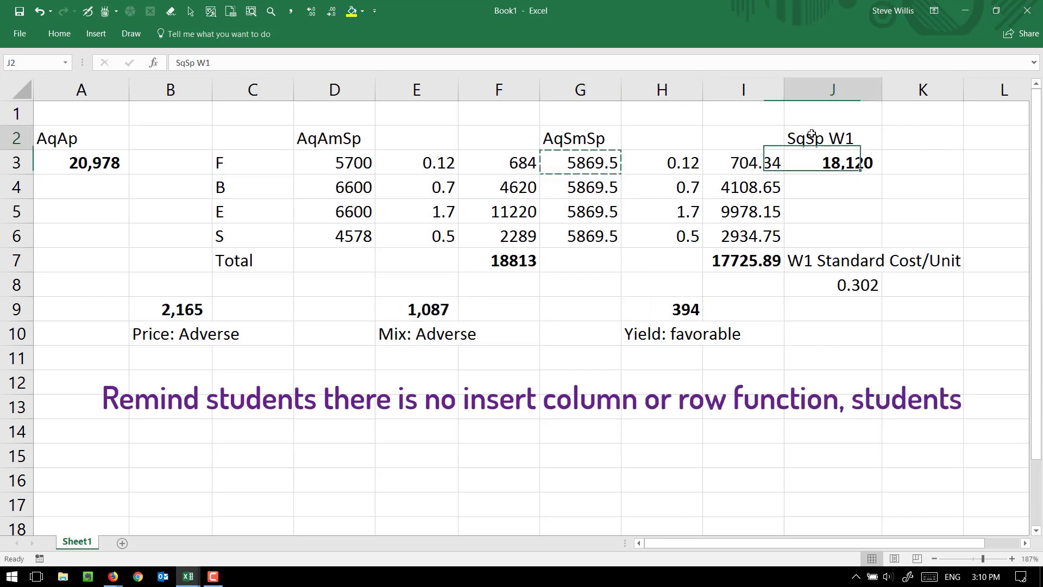
{"action": "left_click_drag", "start_coordinate": [812, 134], "coordinate": [827, 278]}
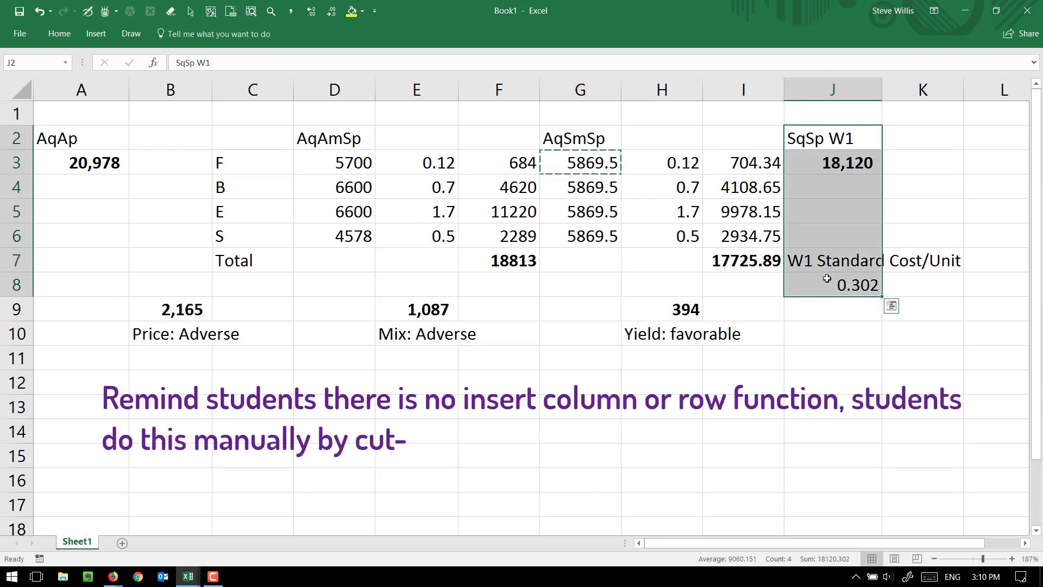
{"action": "key", "text": "ctrl+x"}
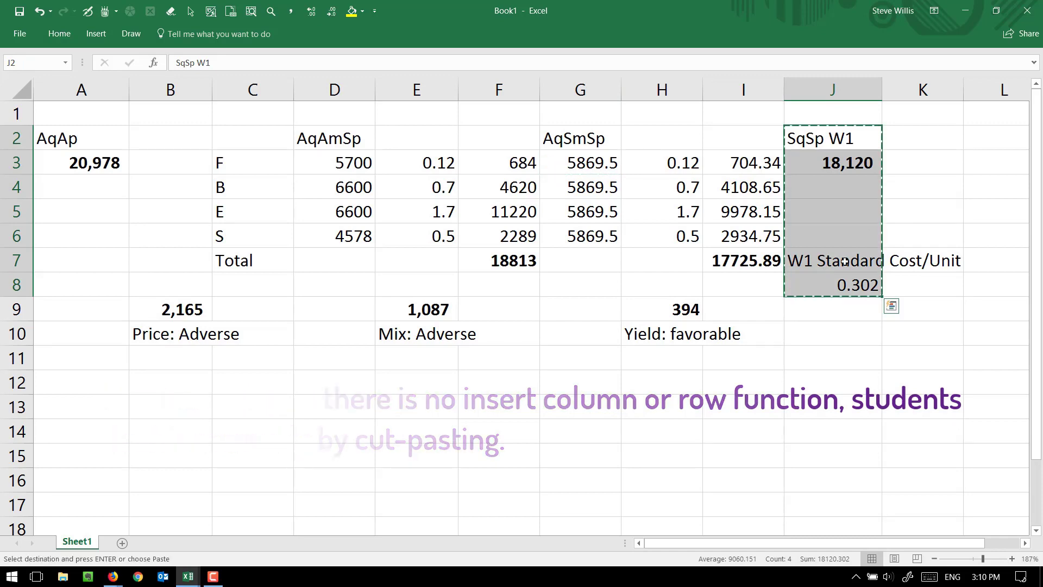
{"action": "left_click", "coordinate": [899, 128]}
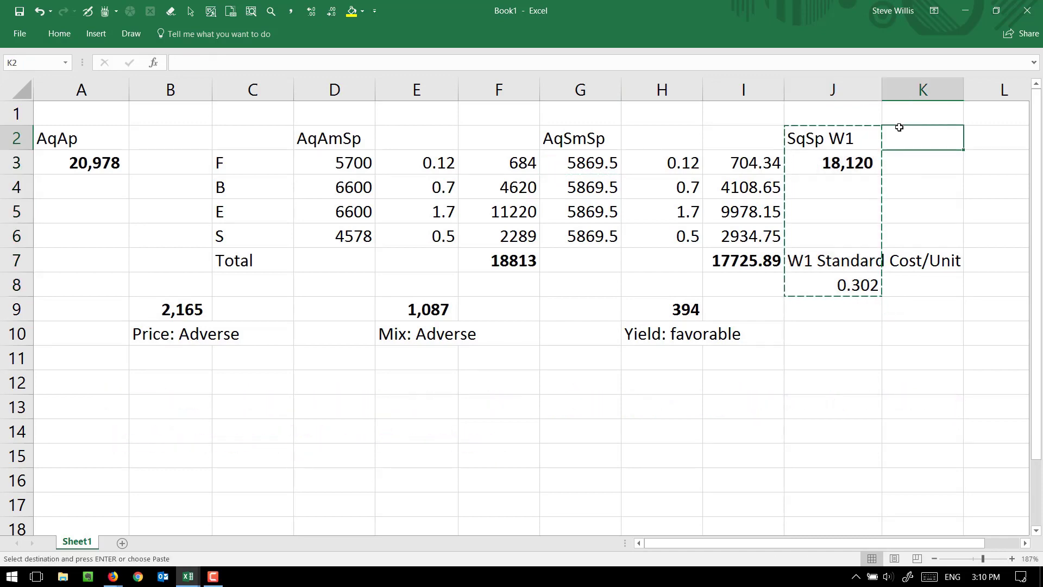
{"action": "key", "text": "ctrl+v"}
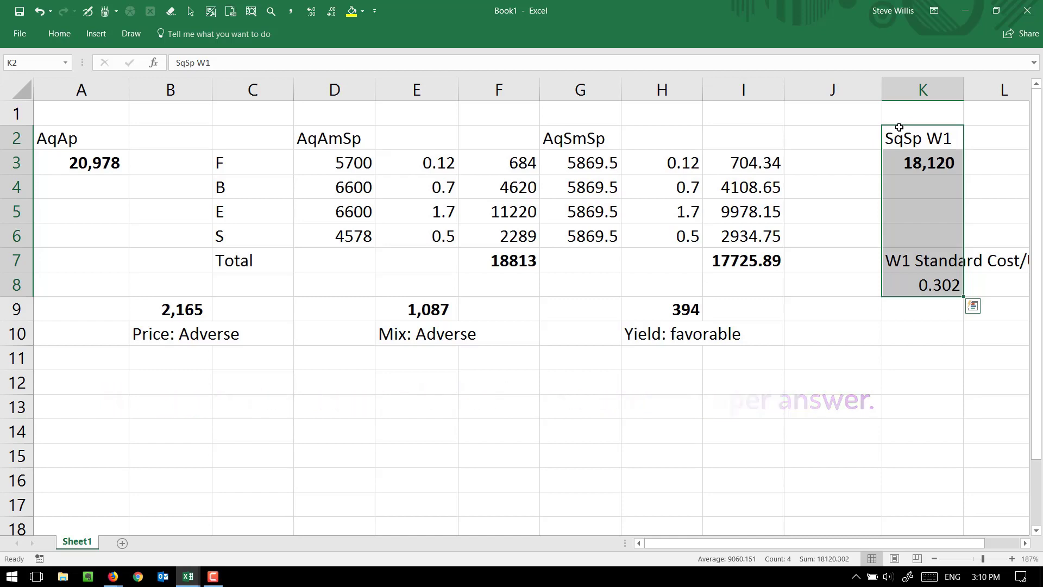
Fit the view to cells A1 to L12 to review the spacing of the whole variance proforma
{"action": "left_click", "coordinate": [231, 10]}
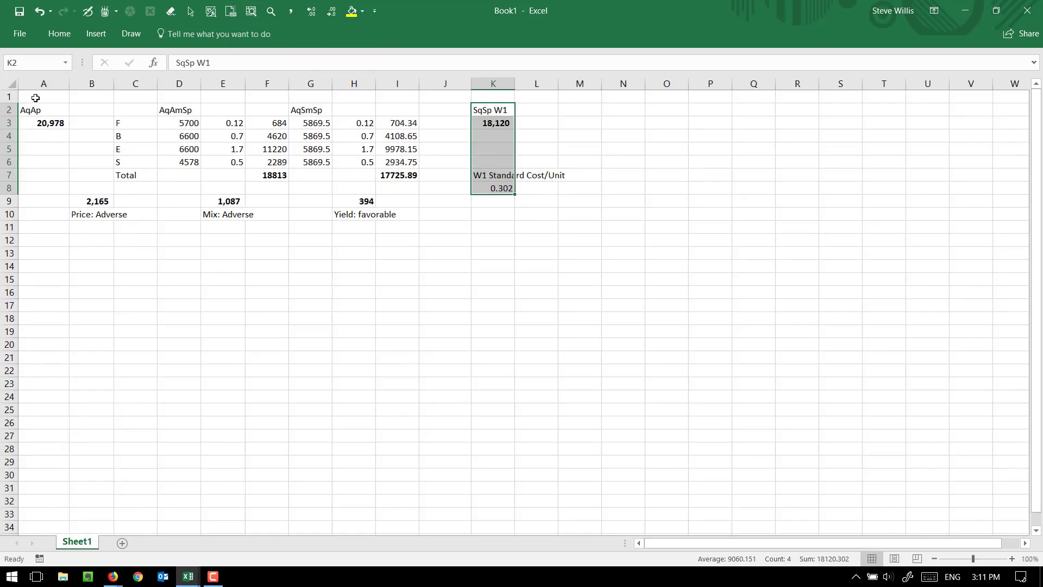
{"action": "left_click_drag", "start_coordinate": [35, 98], "coordinate": [519, 237]}
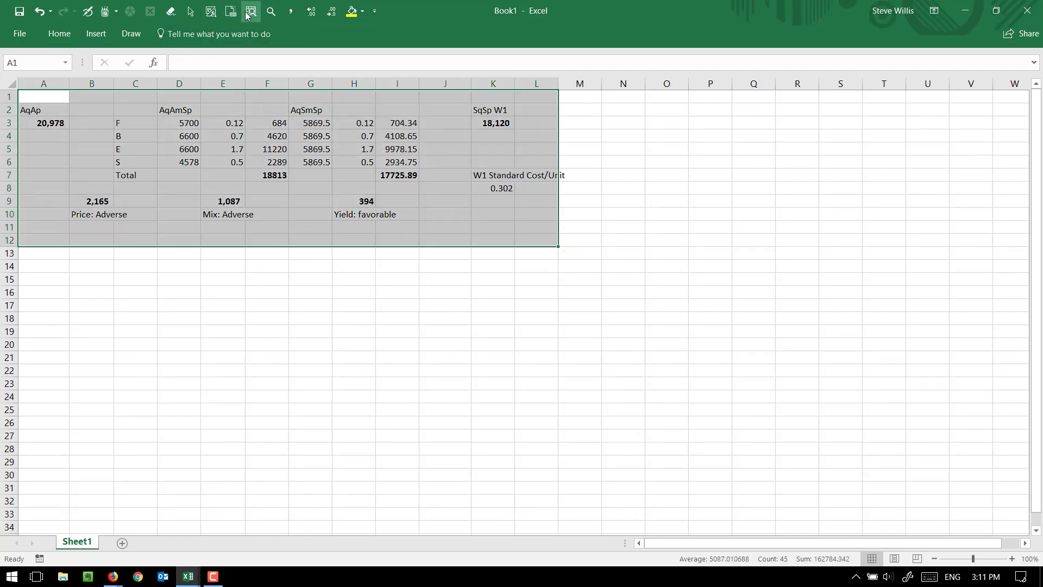
{"action": "left_click", "coordinate": [252, 13]}
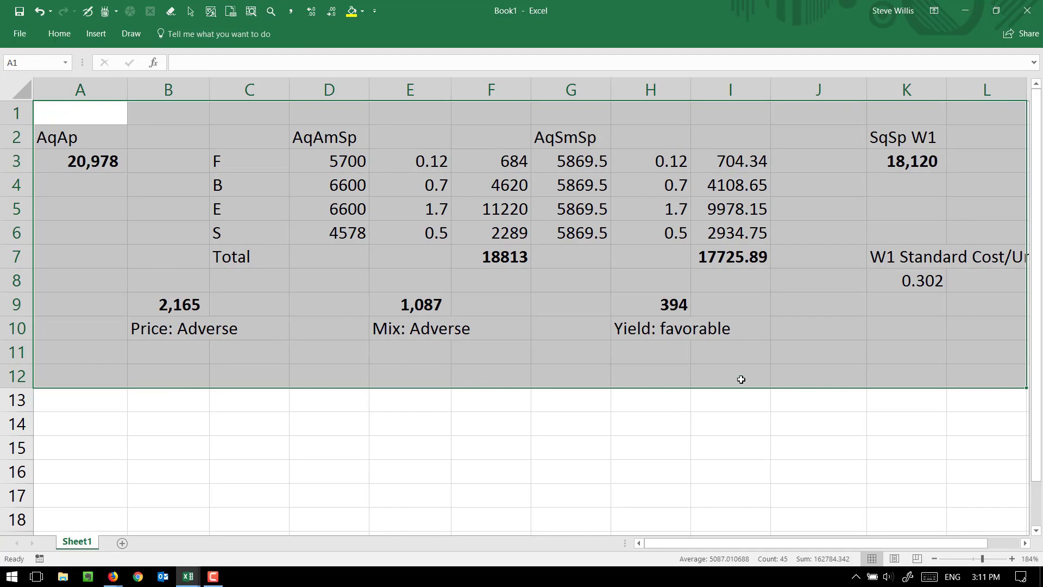
{"action": "left_click", "coordinate": [741, 379]}
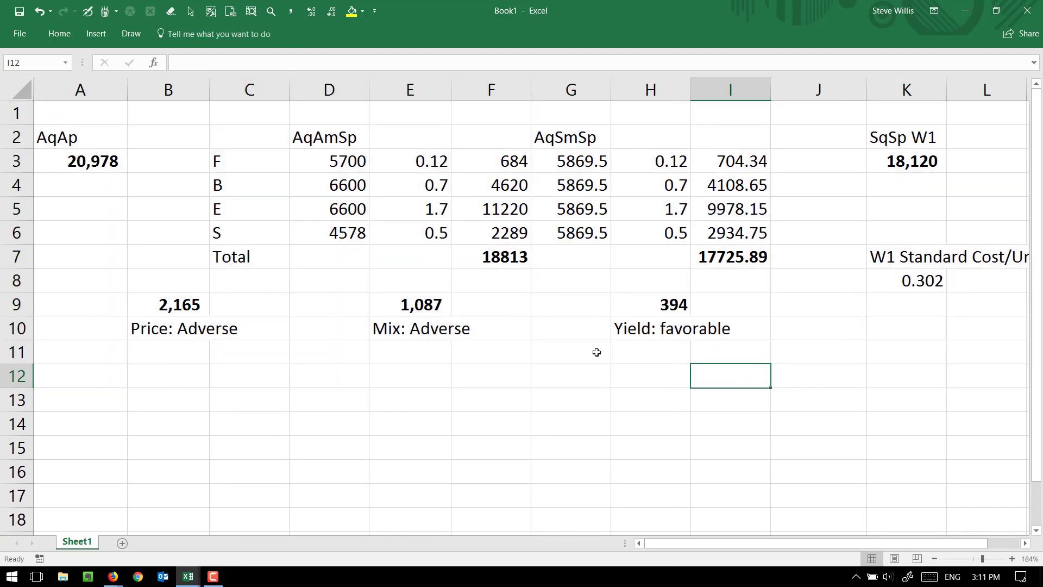
Enlarge cells D1 to G8 and display formulas instead of values to examine the AqAmSp and AqSmSp calculations
{"action": "left_click", "coordinate": [309, 118]}
{"action": "left_click_drag", "start_coordinate": [310, 118], "coordinate": [573, 282]}
{"action": "left_click", "coordinate": [251, 12]}
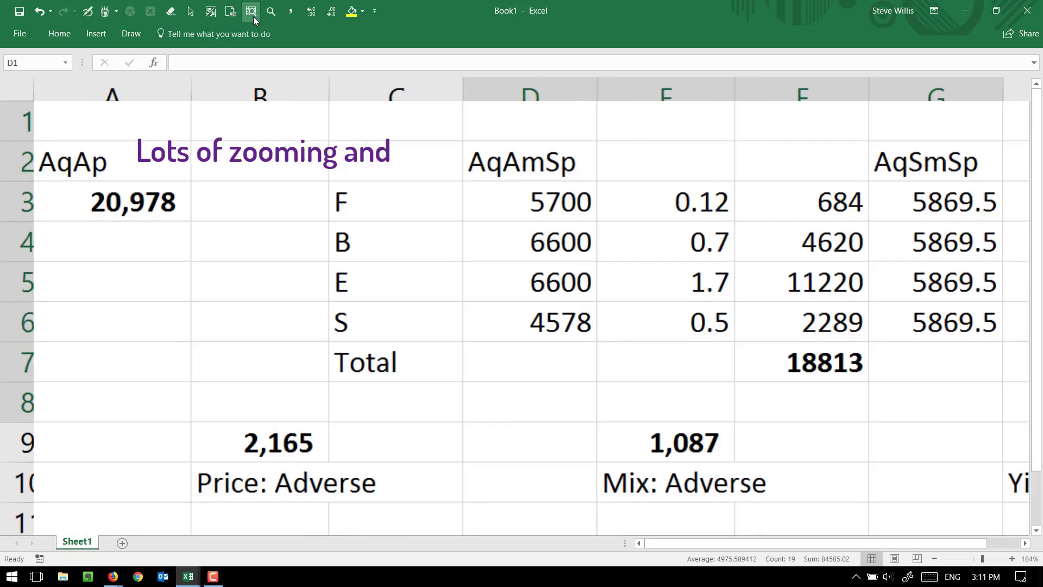
{"action": "left_click", "coordinate": [214, 13]}
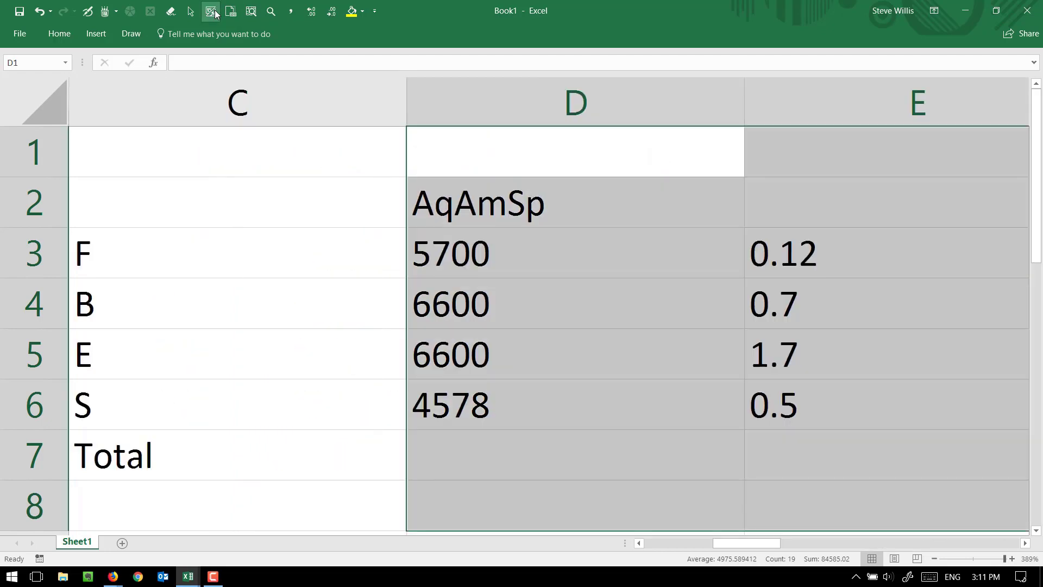
{"action": "key", "text": "Left"}
{"action": "key", "text": "Right"}
{"action": "key", "text": "Right"}
{"action": "key", "text": "Right"}
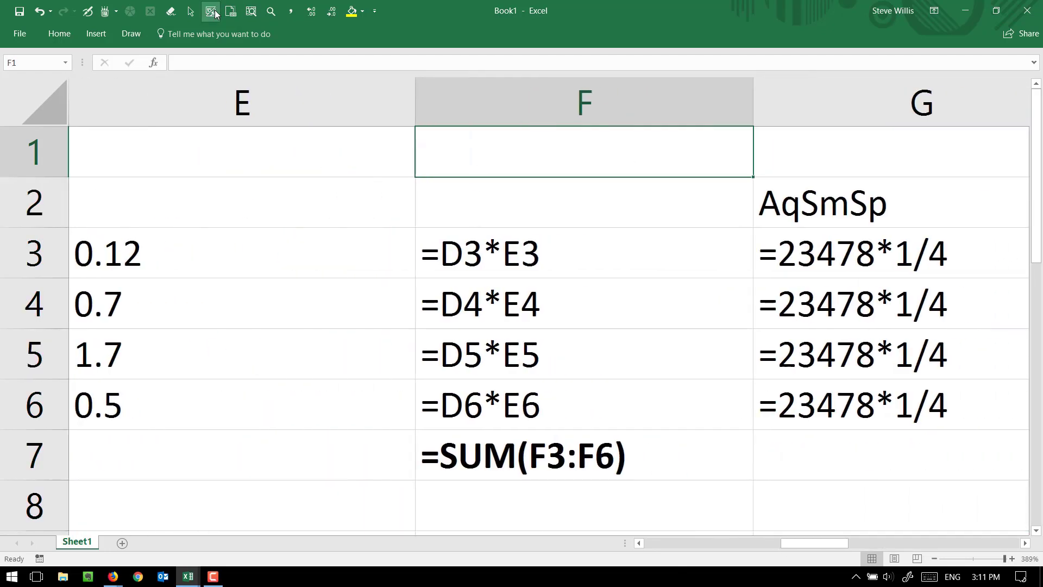
{"action": "key", "text": "Left"}
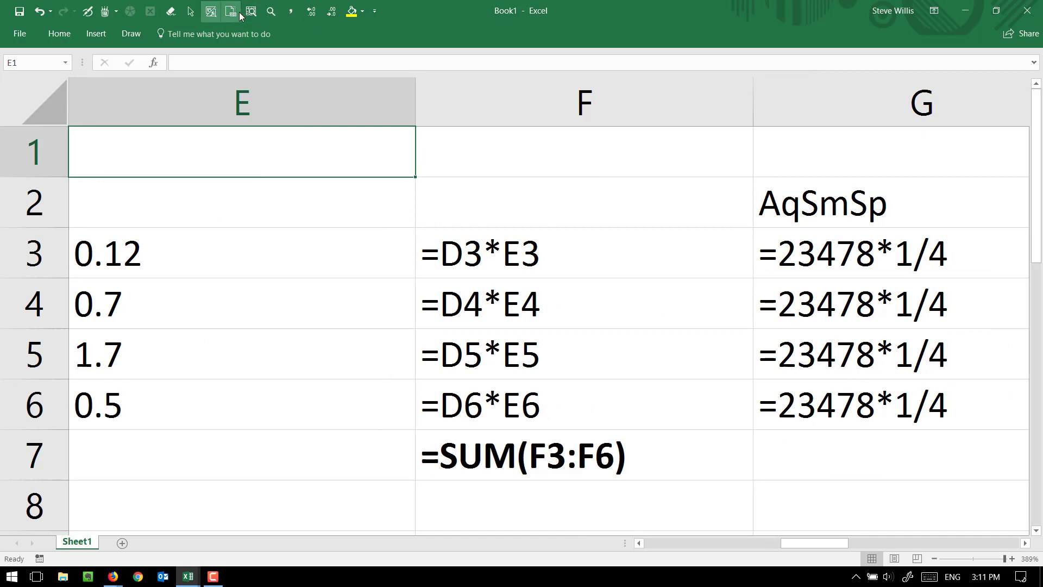
Fit the view to cells C1 to F10 to examine the AqAmSp and mix variance formulas
{"action": "left_click", "coordinate": [239, 14]}
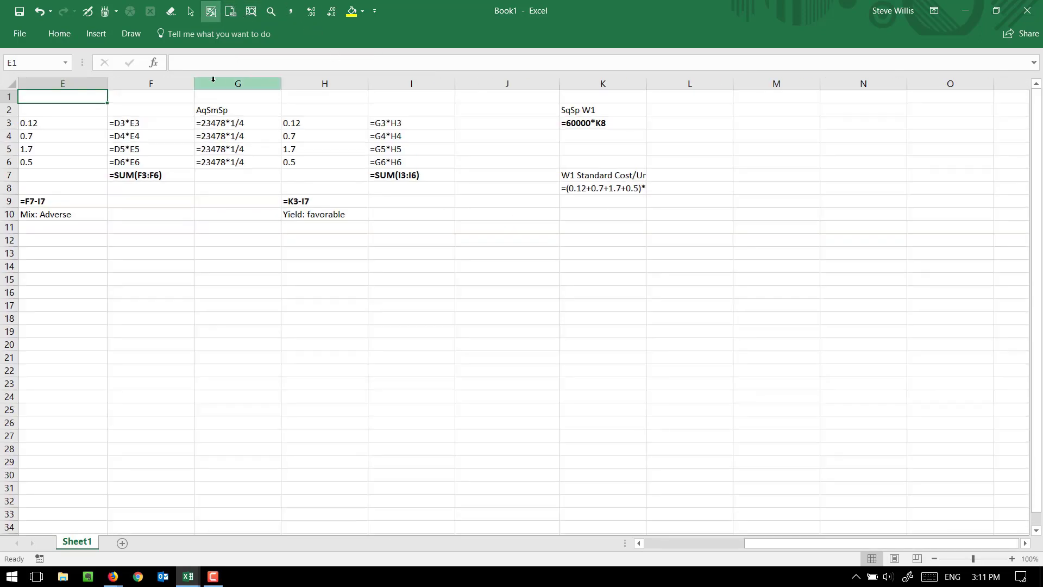
{"action": "key", "text": "Left"}
{"action": "key", "text": "Left"}
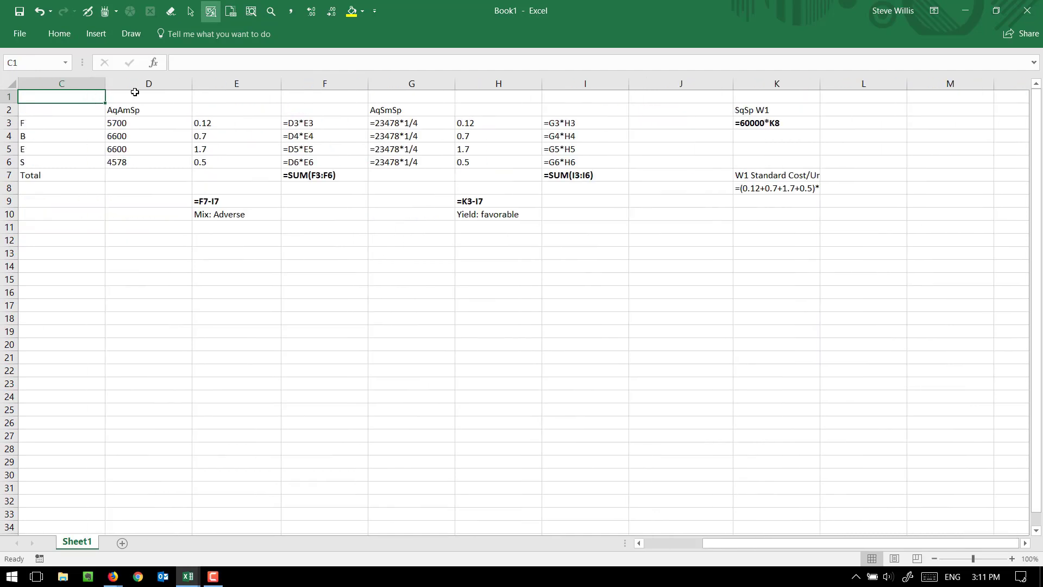
{"action": "left_click_drag", "start_coordinate": [83, 93], "coordinate": [341, 218]}
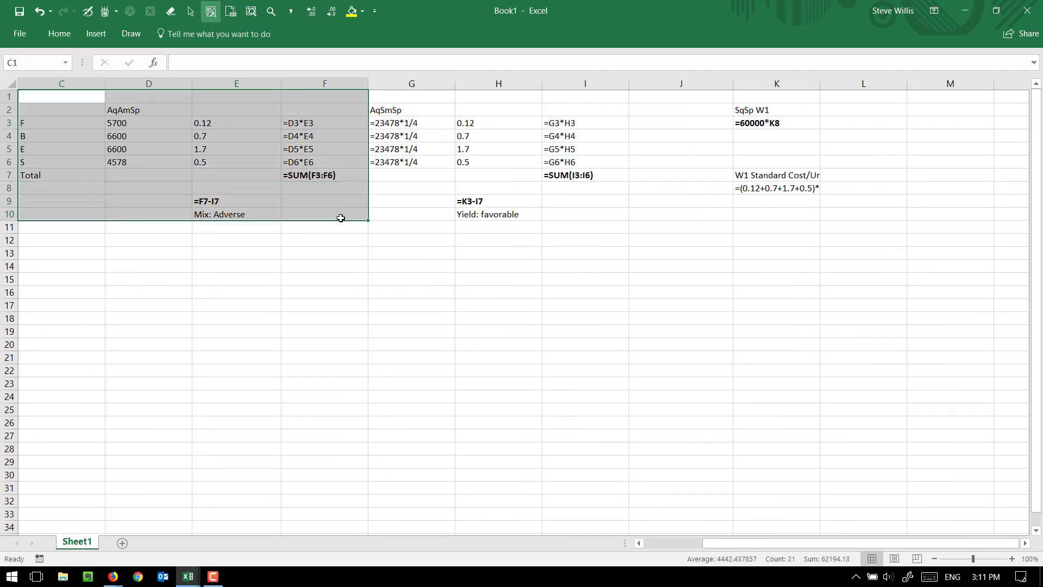
{"action": "left_click", "coordinate": [253, 11]}
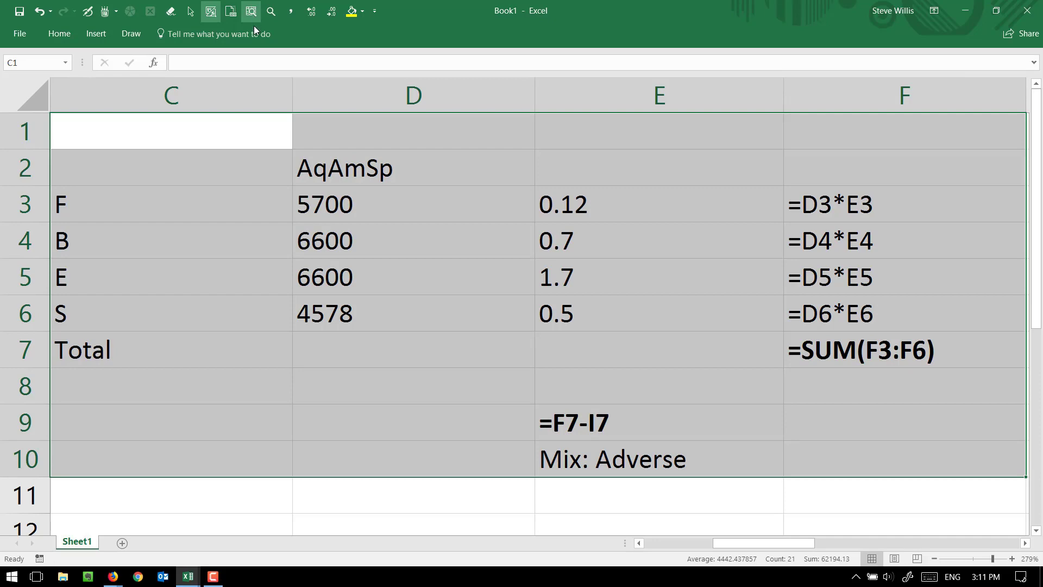
Examine the W1 standard cost per unit formula at enlarged size, and switch the sheet back to displaying values
{"action": "left_click", "coordinate": [234, 15]}
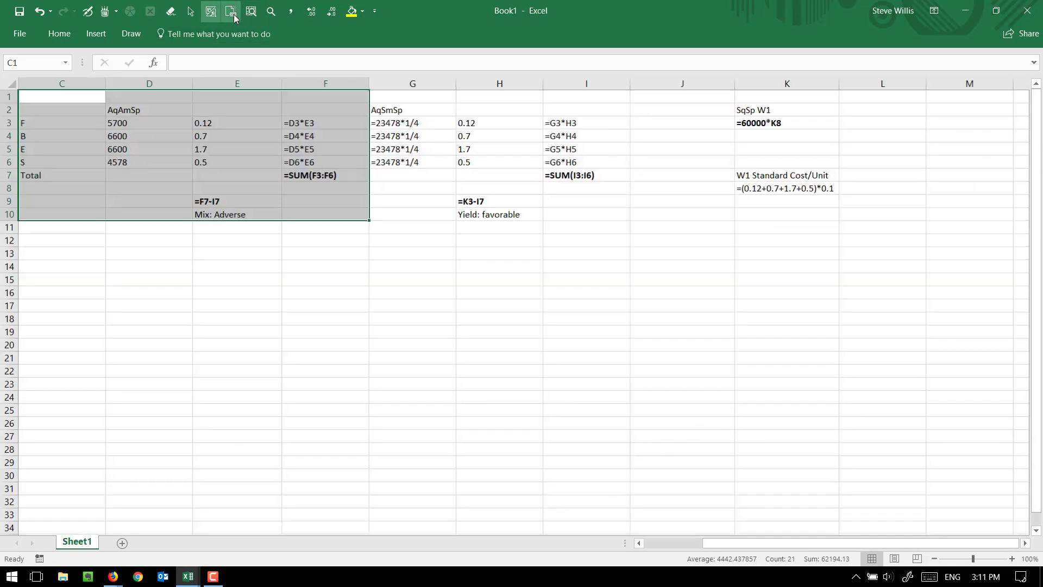
{"action": "left_click_drag", "start_coordinate": [692, 162], "coordinate": [831, 227]}
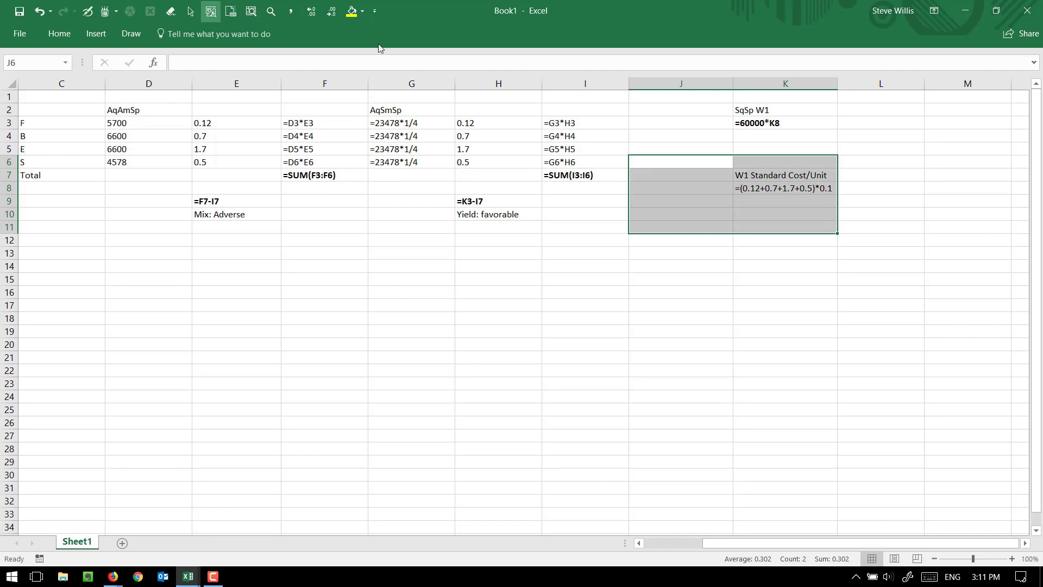
{"action": "left_click", "coordinate": [252, 10]}
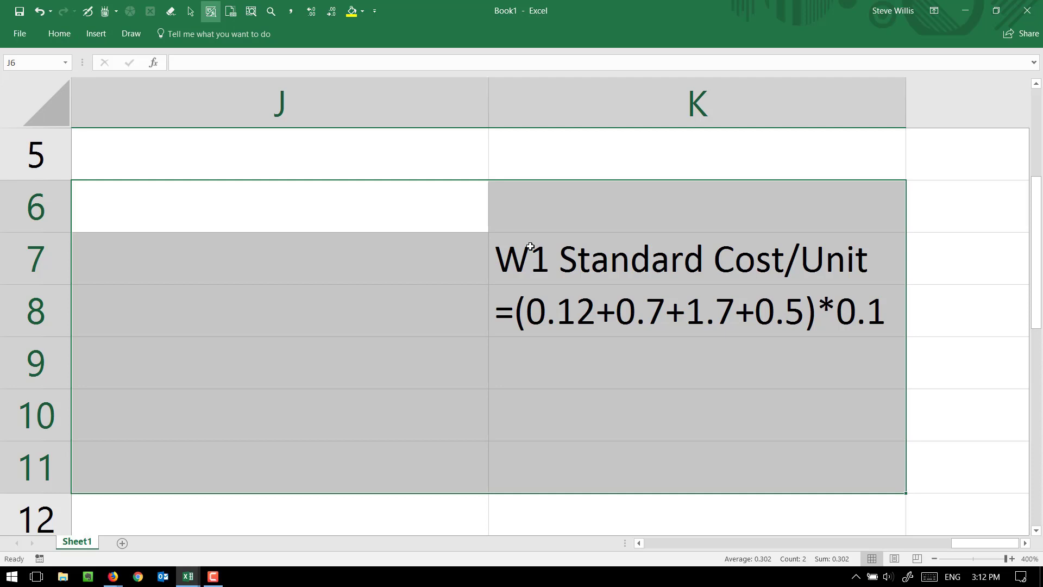
{"action": "left_click", "coordinate": [238, 15]}
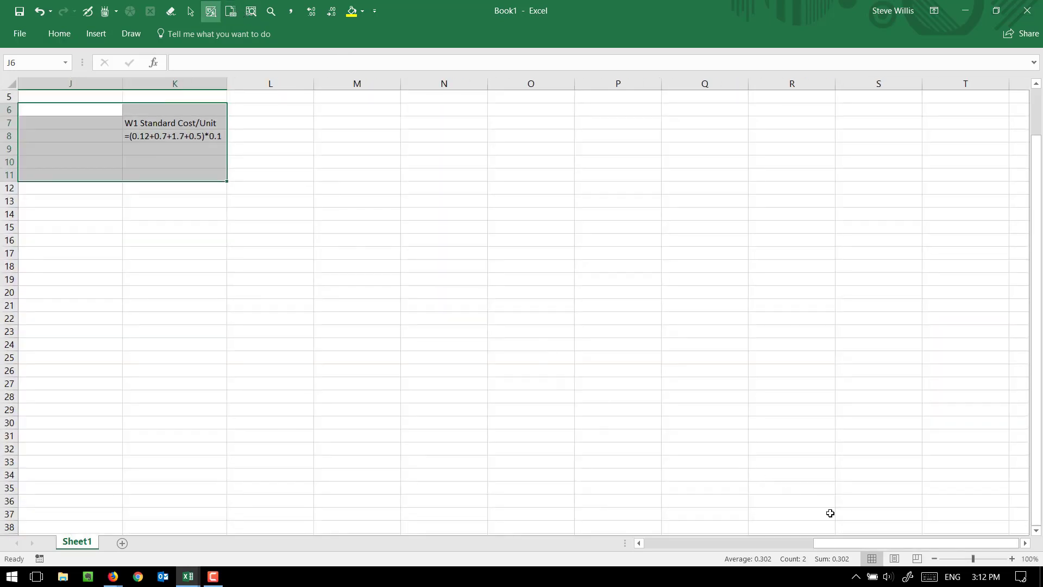
{"action": "left_click_drag", "start_coordinate": [848, 543], "coordinate": [635, 532]}
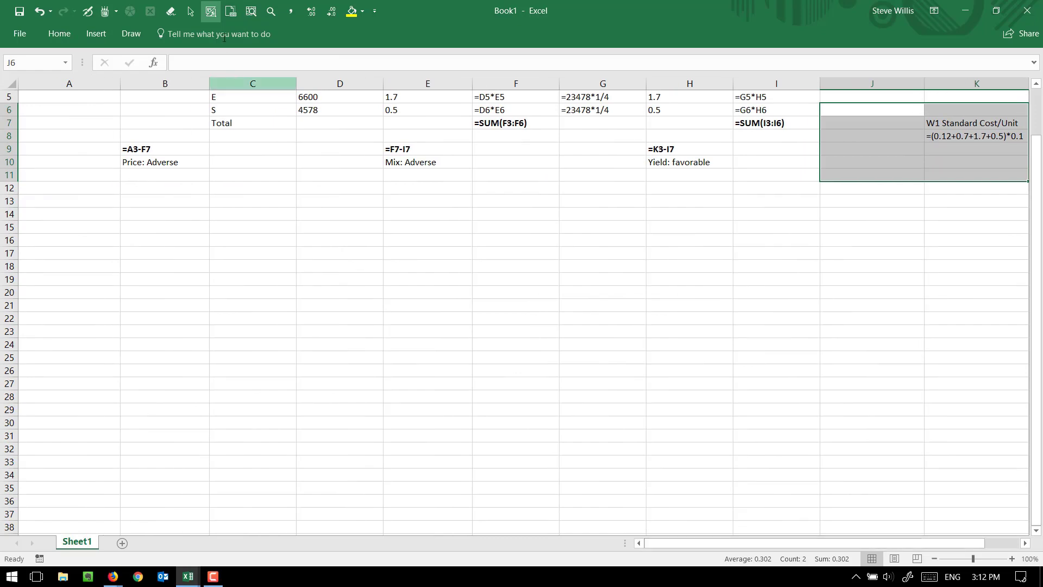
{"action": "left_click", "coordinate": [211, 11]}
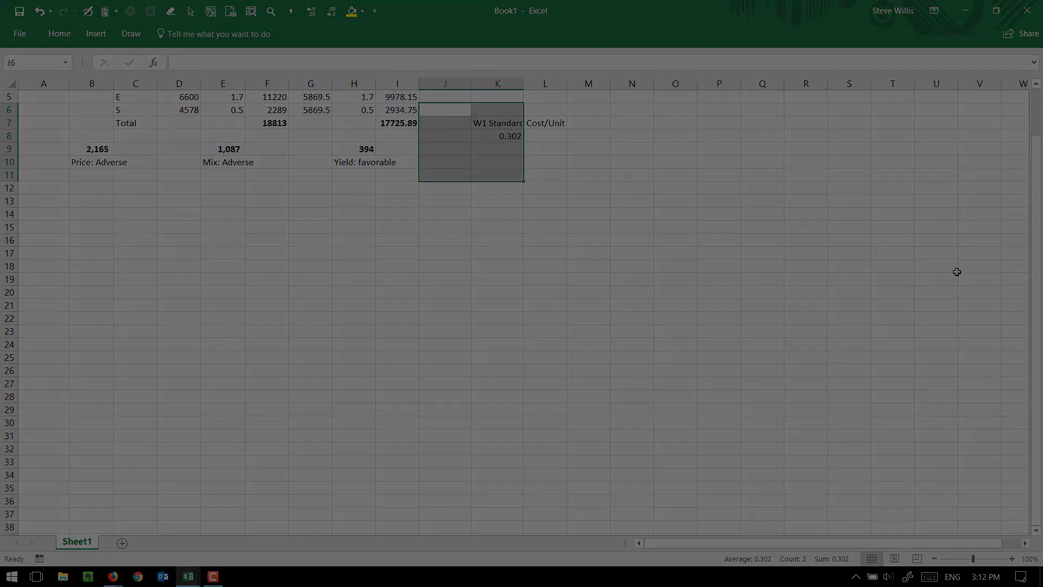